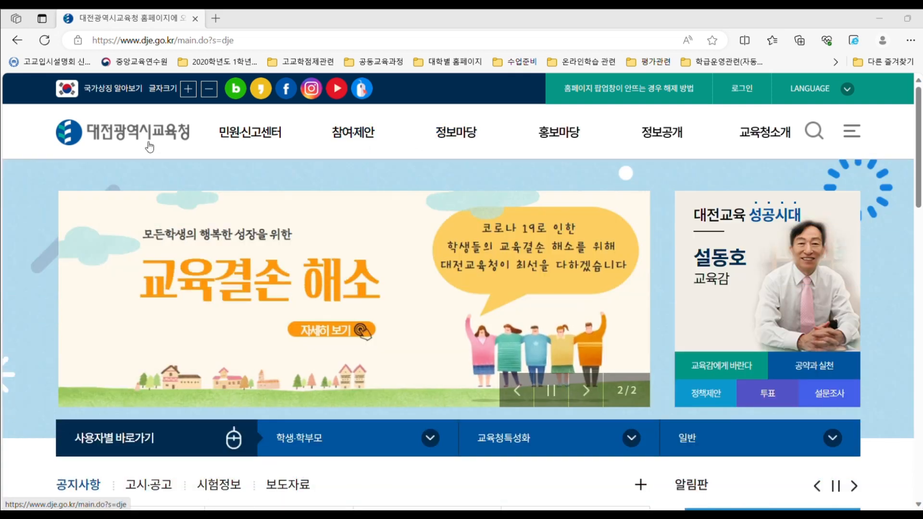
# - Open the 통합자료실 board under 정보마당 and its post on the 2024학년도 고등학교 입학생 교육과정 편제표 및 학생과목선택프로그램
pyautogui.moveTo(457, 141)
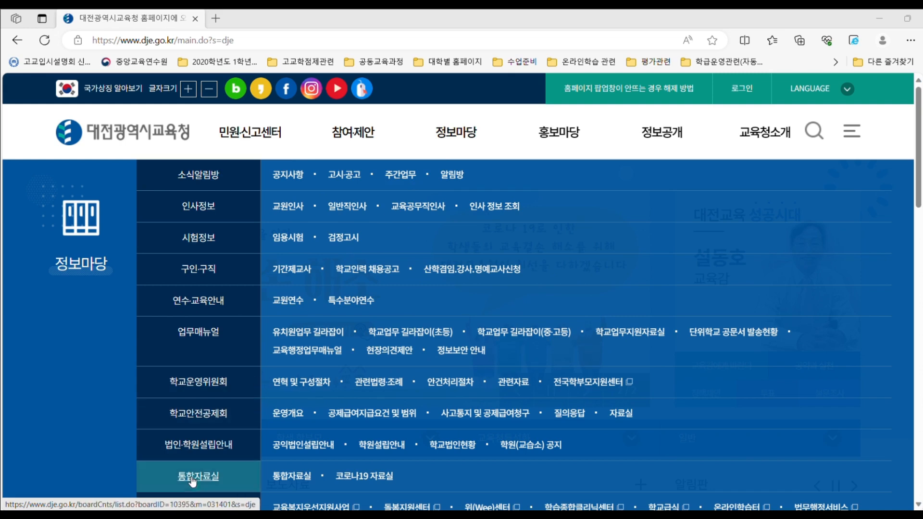
pyautogui.click(293, 478)
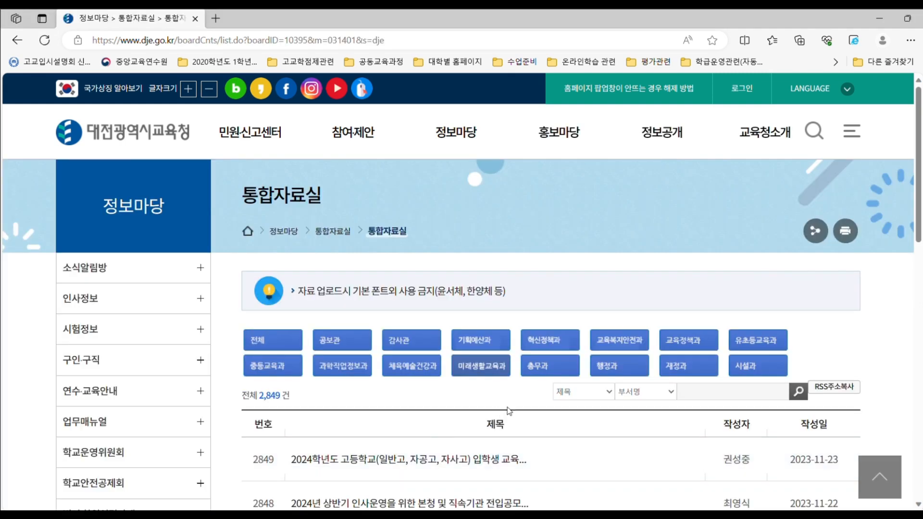
pyautogui.scroll(-4, 494, 366)
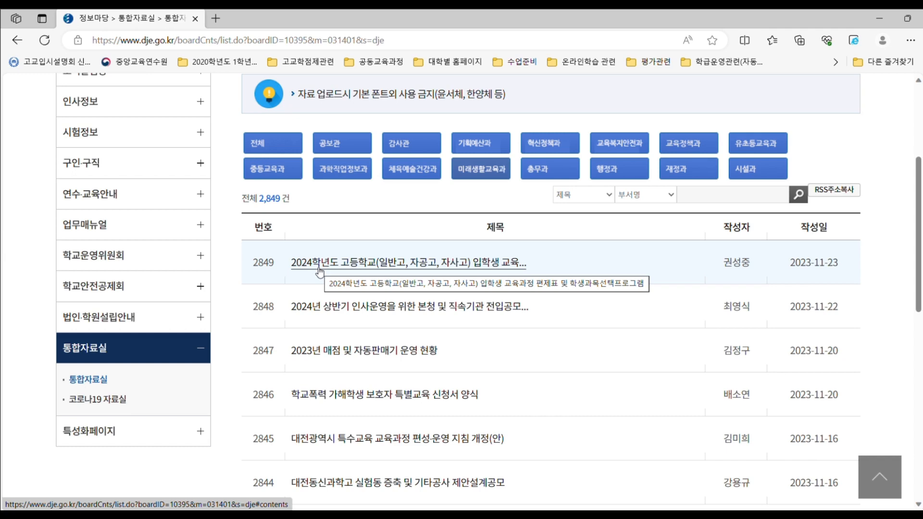
pyautogui.click(354, 268)
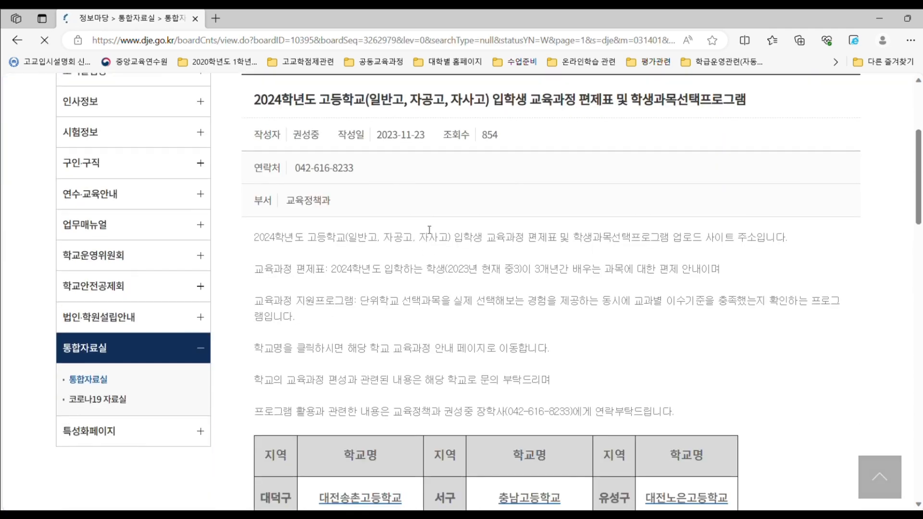
# - Open the curriculum page of 대전성모여자고등학교 from the post's table of schools by district
pyautogui.scroll(-1, 430, 216)
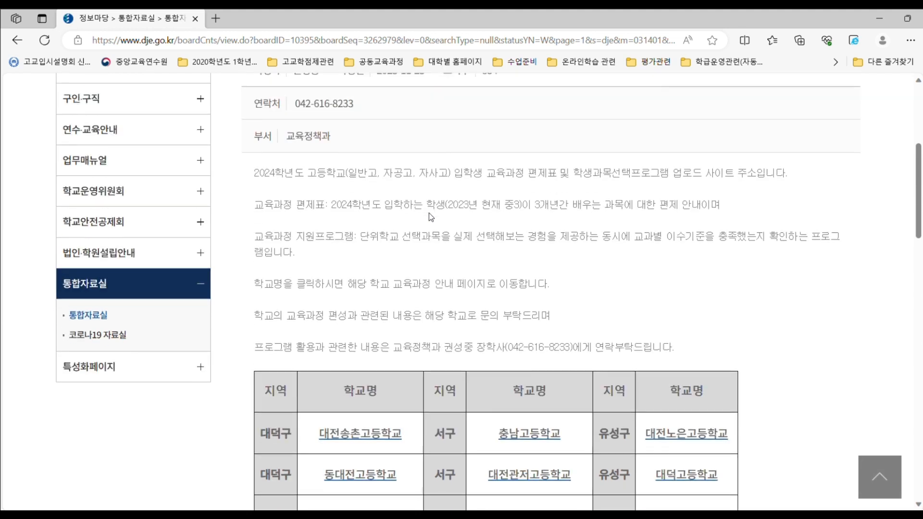
pyautogui.scroll(-3, 430, 216)
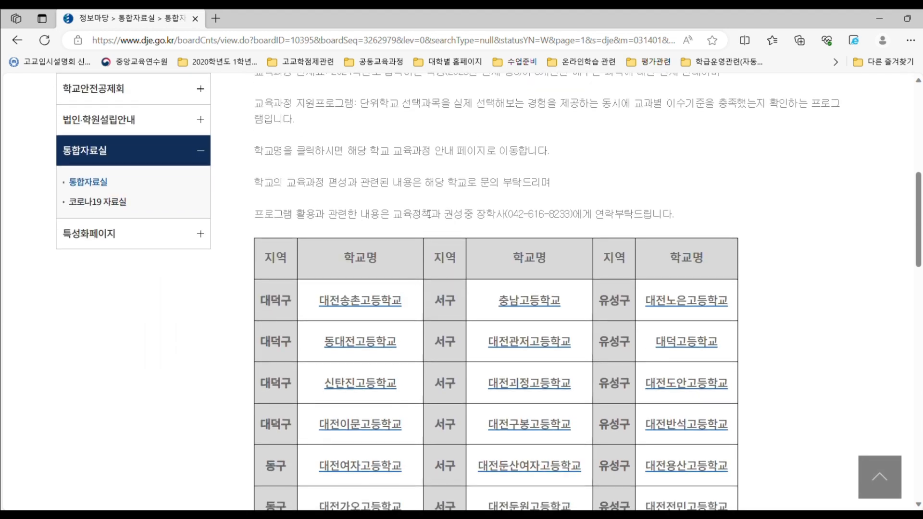
pyautogui.scroll(-4, 429, 214)
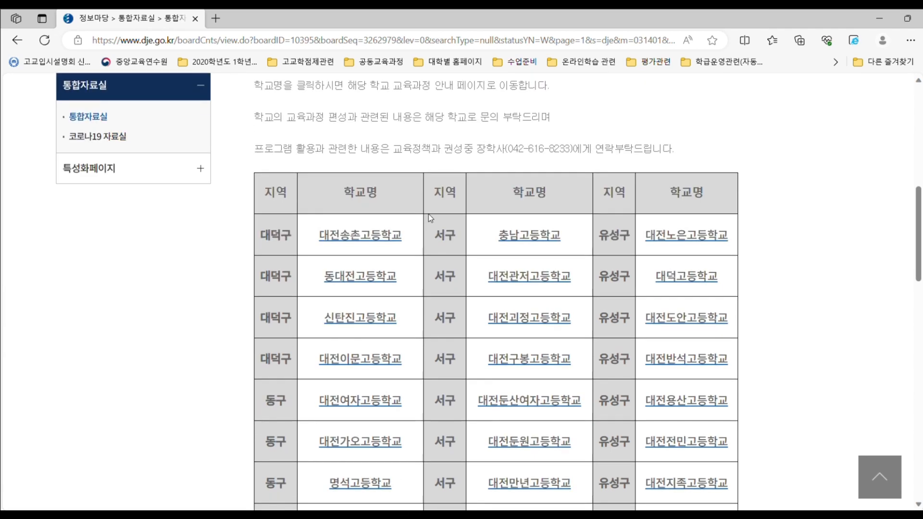
pyautogui.scroll(-5, 428, 214)
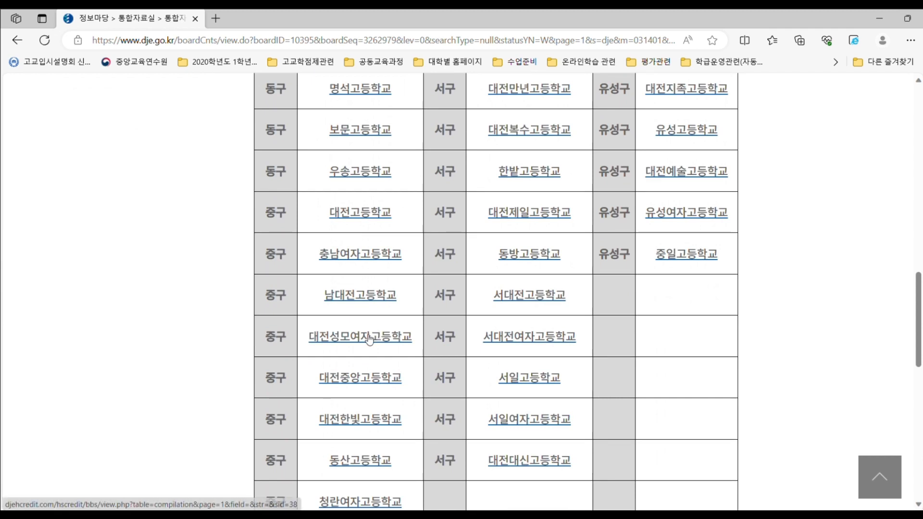
pyautogui.click(369, 340)
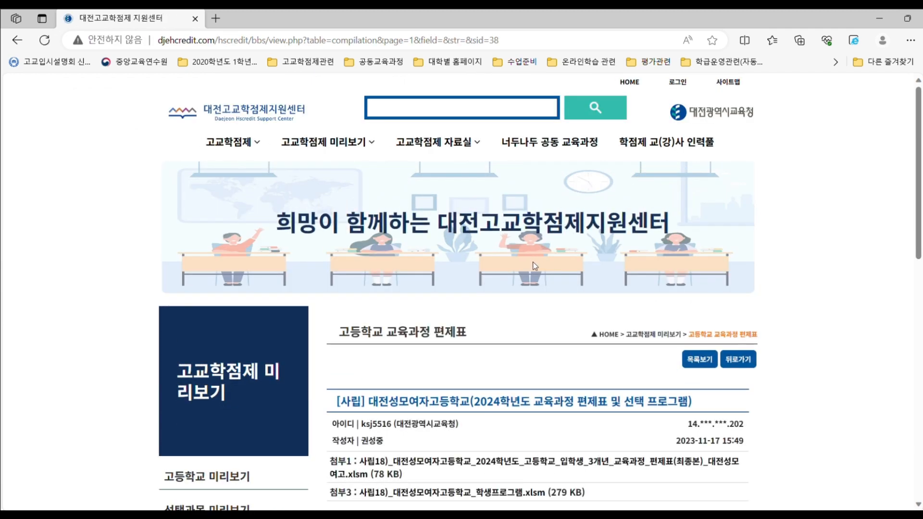
# - Download the school's three-year curriculum table attachment (교육과정_편제표 .xlsm) and open it in Excel
pyautogui.scroll(-3, 530, 260)
pyautogui.scroll(-1, 535, 267)
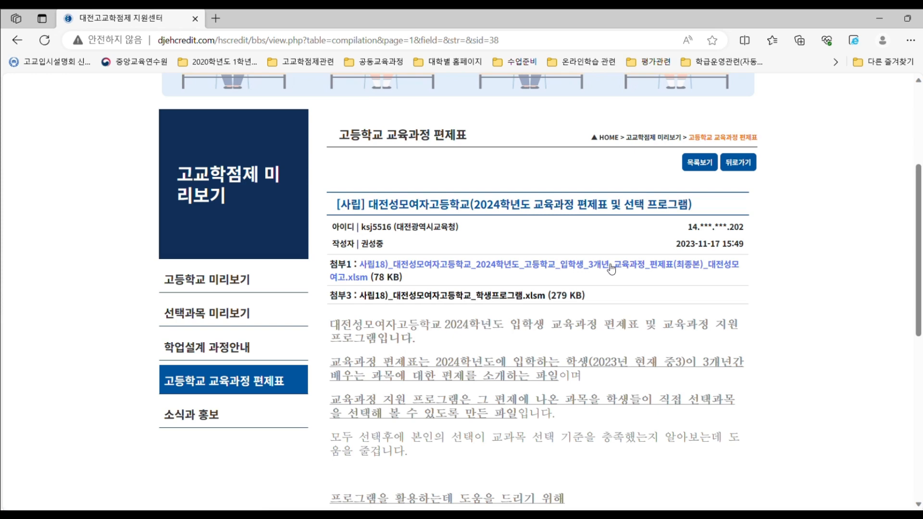
pyautogui.click(546, 269)
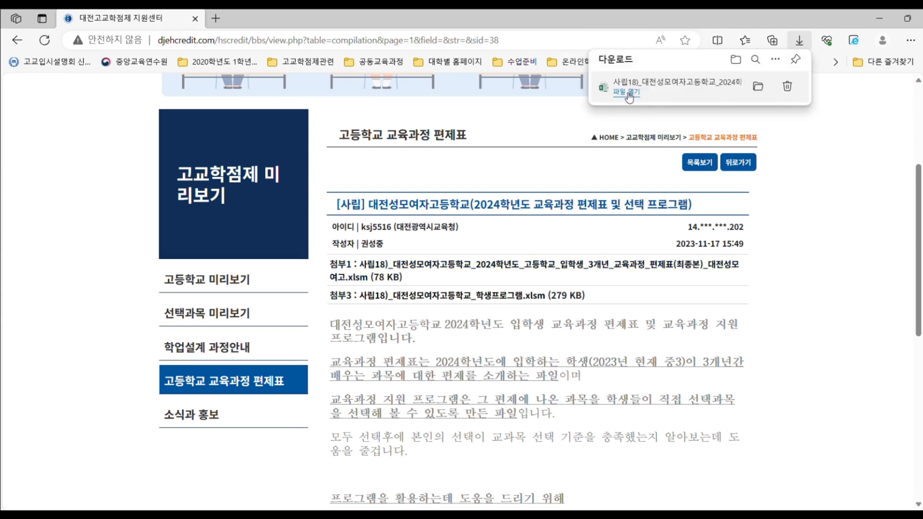
pyautogui.click(628, 93)
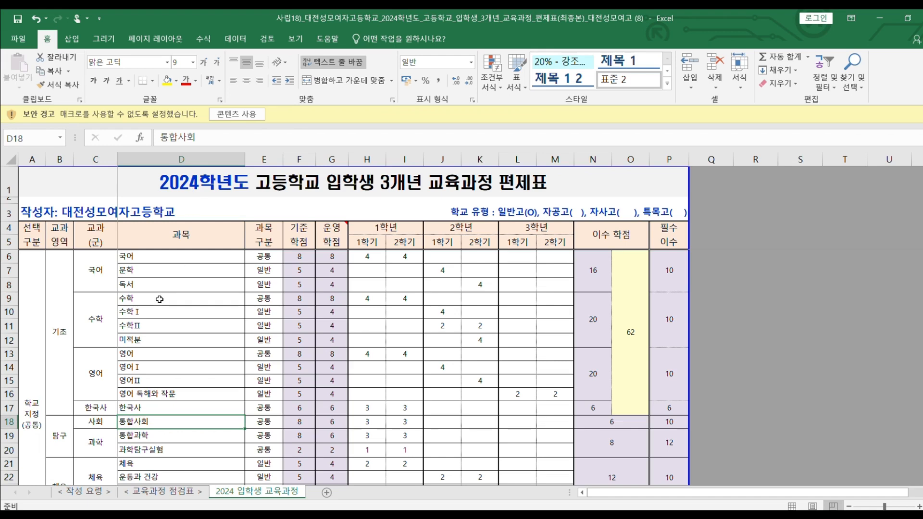
# - Examine the 2024 입학생 교육과정 sheet from the 학교 지정 subjects through the 학생 선택 groups to the total credits
pyautogui.scroll(-1, 160, 299)
pyautogui.scroll(1, 160, 299)
pyautogui.scroll(-3, 464, 329)
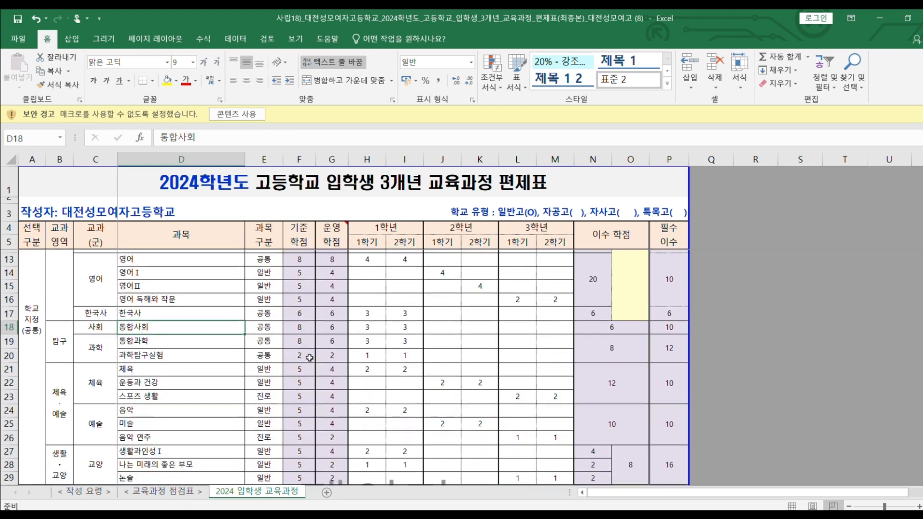
pyautogui.scroll(-4, 309, 357)
pyautogui.scroll(6, 96, 358)
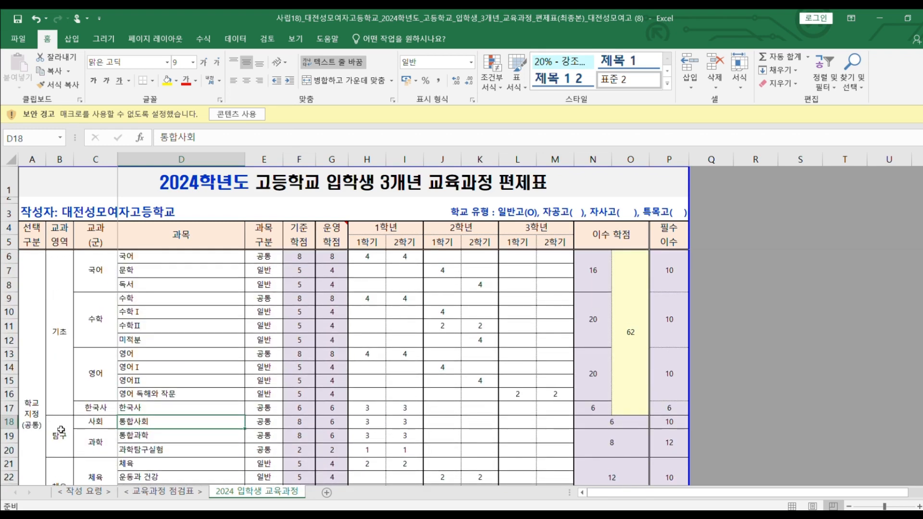
pyautogui.scroll(-8, 82, 380)
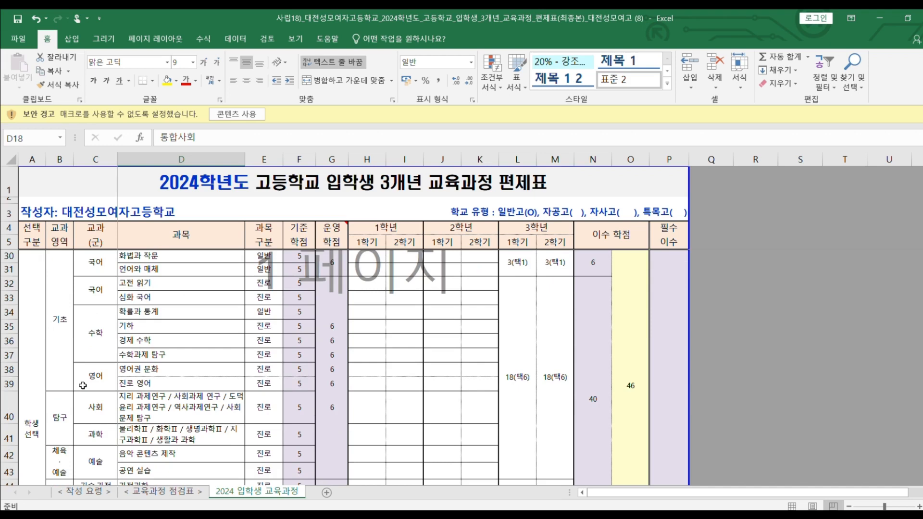
pyautogui.scroll(-2, 83, 384)
pyautogui.scroll(-2, 38, 377)
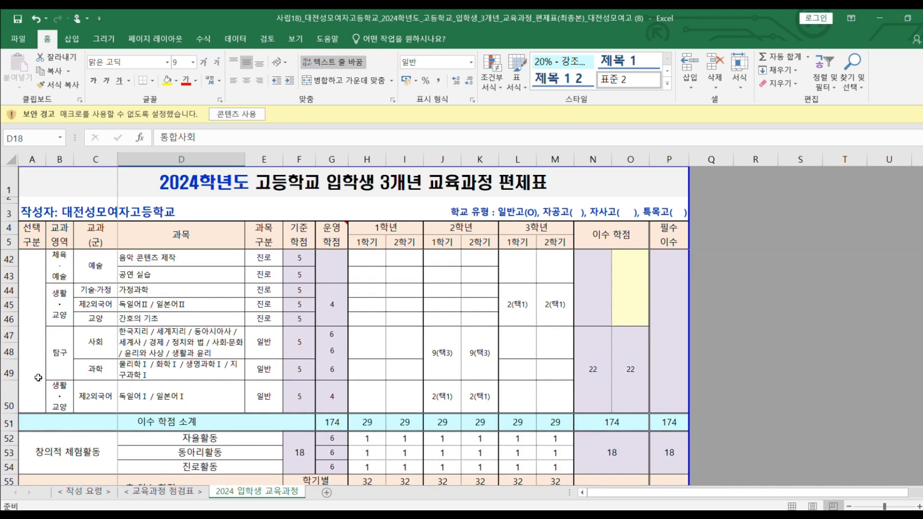
pyautogui.scroll(-1, 38, 377)
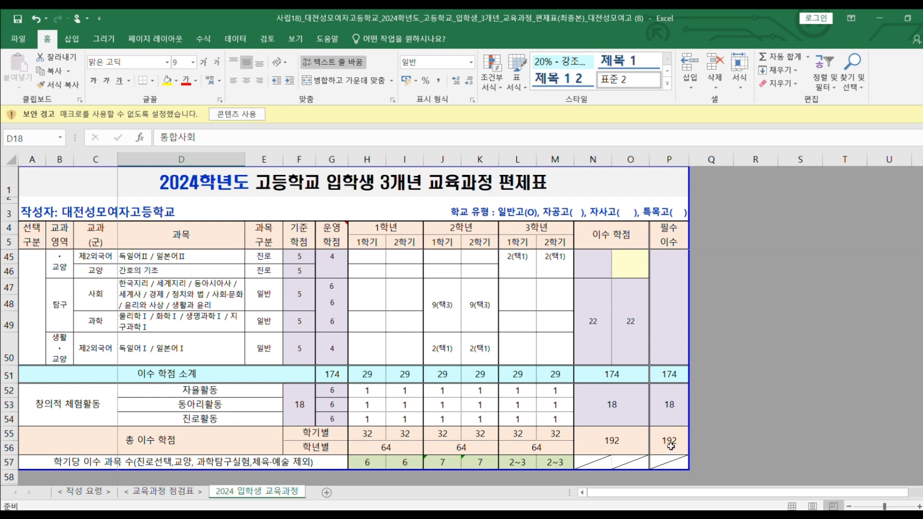
pyautogui.scroll(5, 479, 331)
pyautogui.scroll(8, 480, 331)
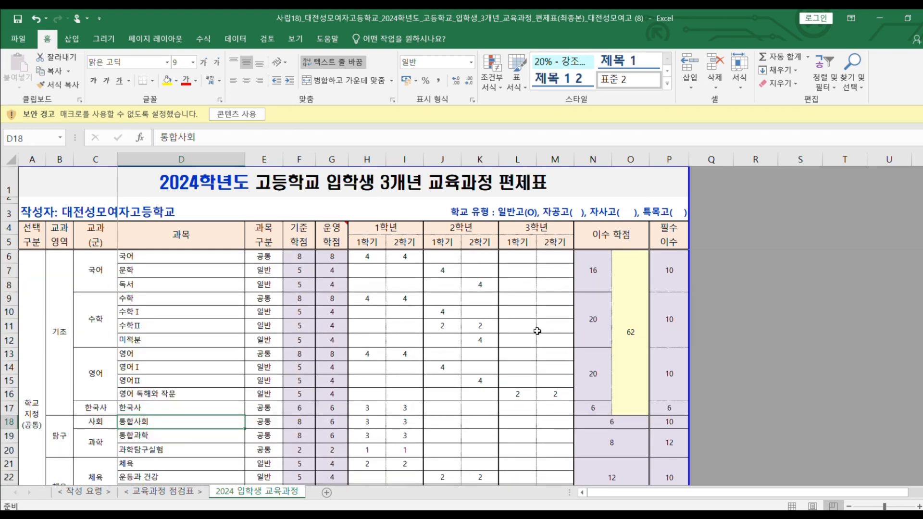
# - Return to the browser, download the 학생프로그램.xlsm attachment, open it in Excel and enable editing
pyautogui.click(879, 18)
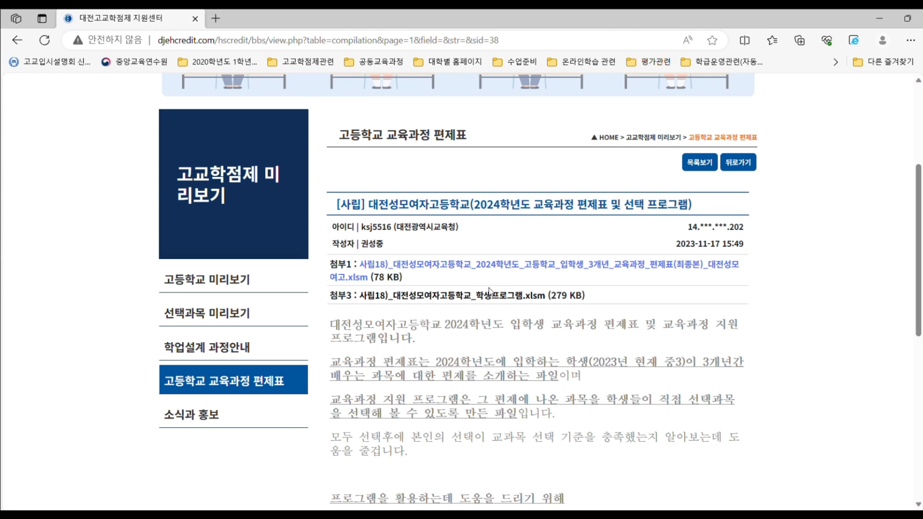
pyautogui.click(503, 298)
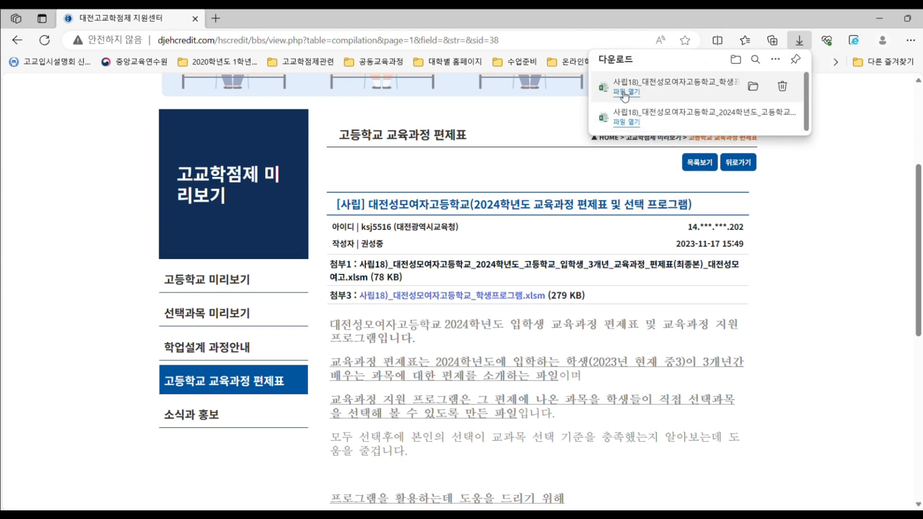
pyautogui.click(624, 93)
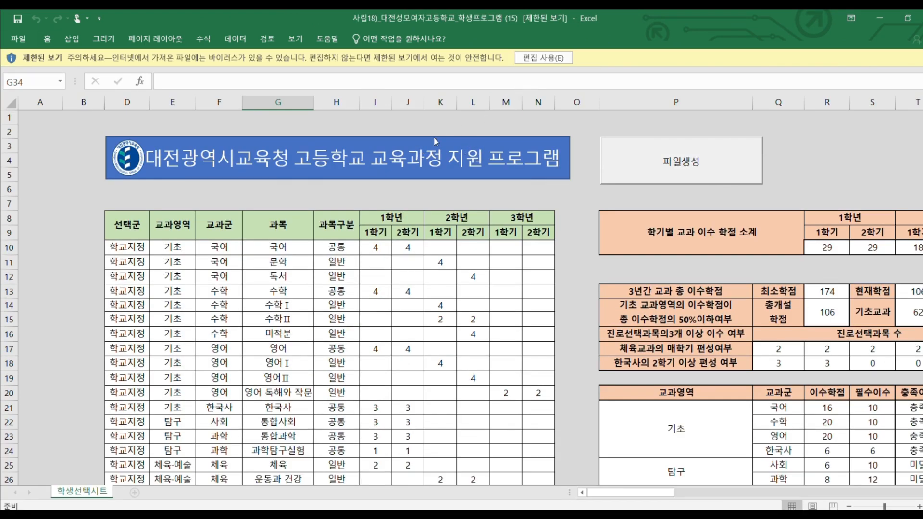
pyautogui.click(549, 58)
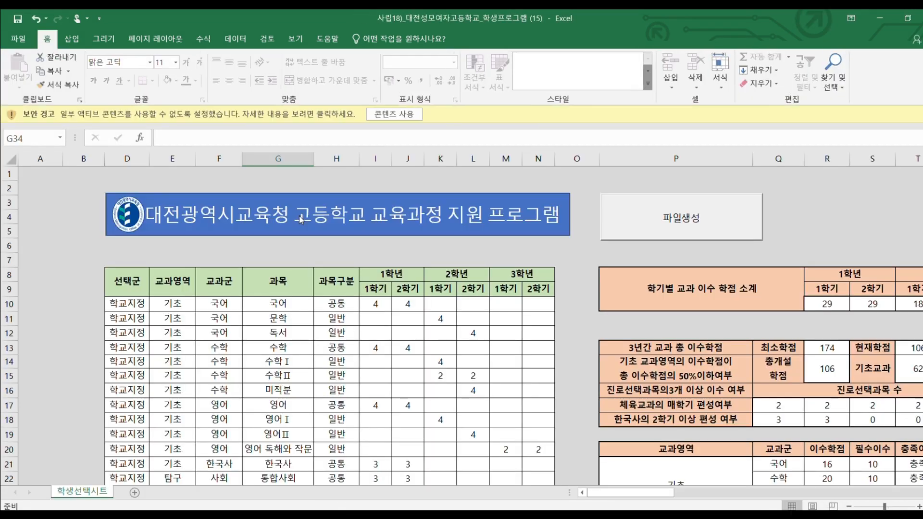
# - Examine the 학생선택시트 layout: the school-designated subjects, the colour-coded elective groups A to E, and the credit requirement check tables
pyautogui.scroll(-1, 414, 211)
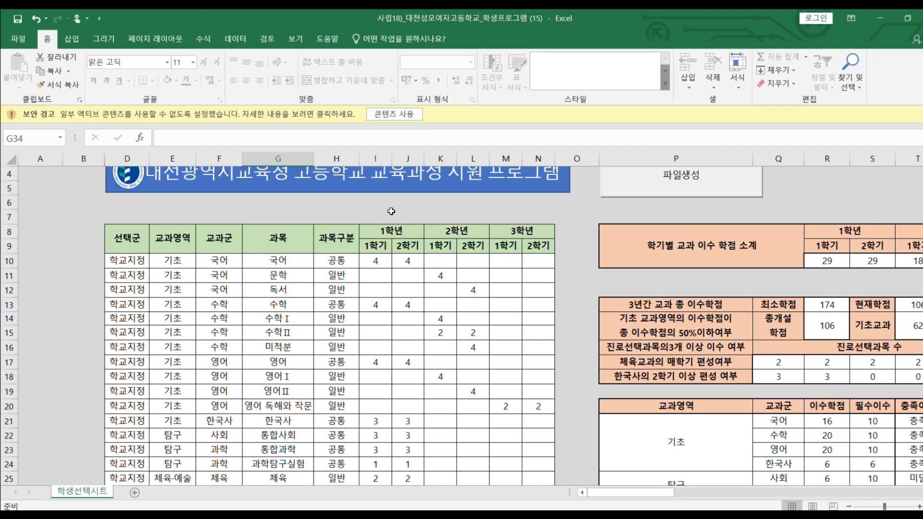
pyautogui.scroll(-1, 321, 249)
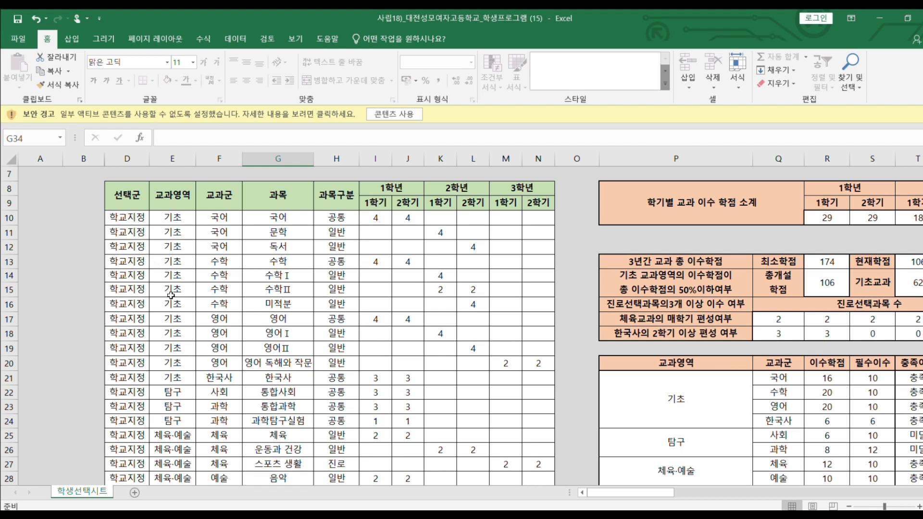
pyautogui.scroll(-5, 172, 296)
pyautogui.scroll(-1, 177, 317)
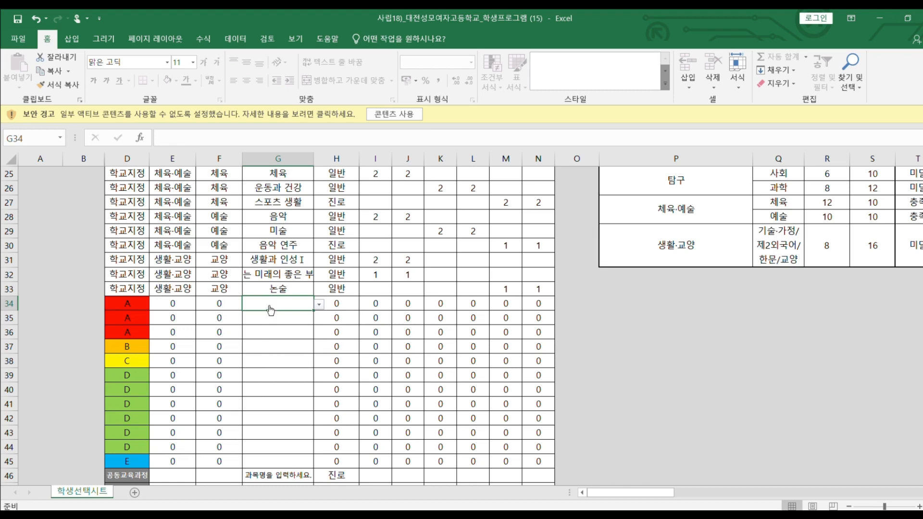
pyautogui.scroll(7, 461, 341)
pyautogui.moveTo(606, 492); pyautogui.dragTo(644, 493)
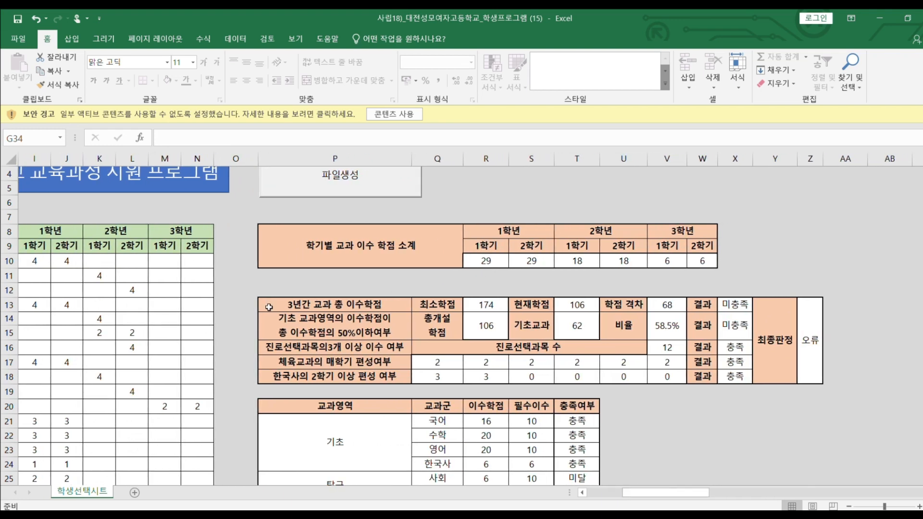
pyautogui.scroll(-2, 462, 310)
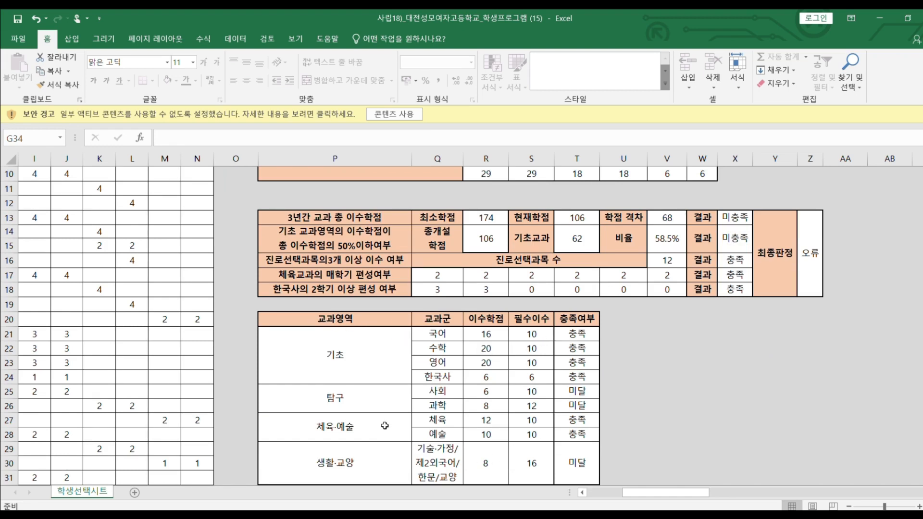
pyautogui.moveTo(634, 497); pyautogui.dragTo(600, 497)
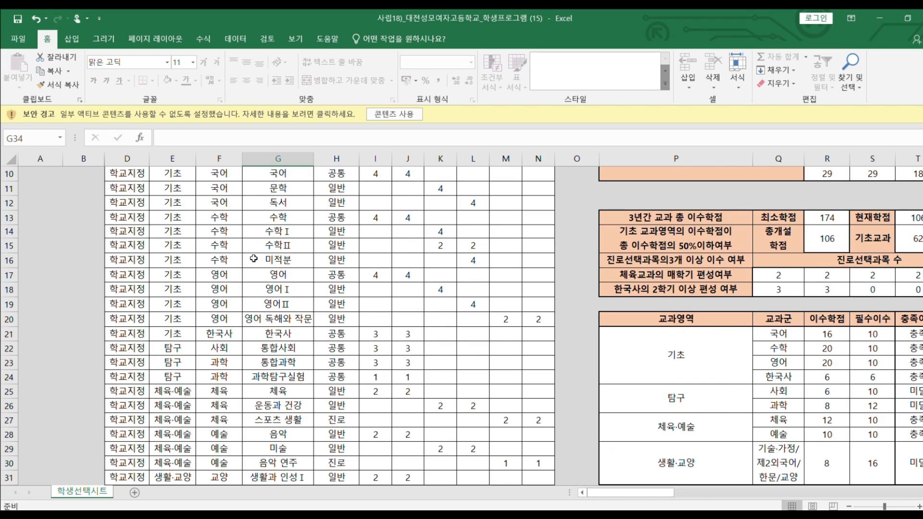
pyautogui.scroll(-5, 250, 269)
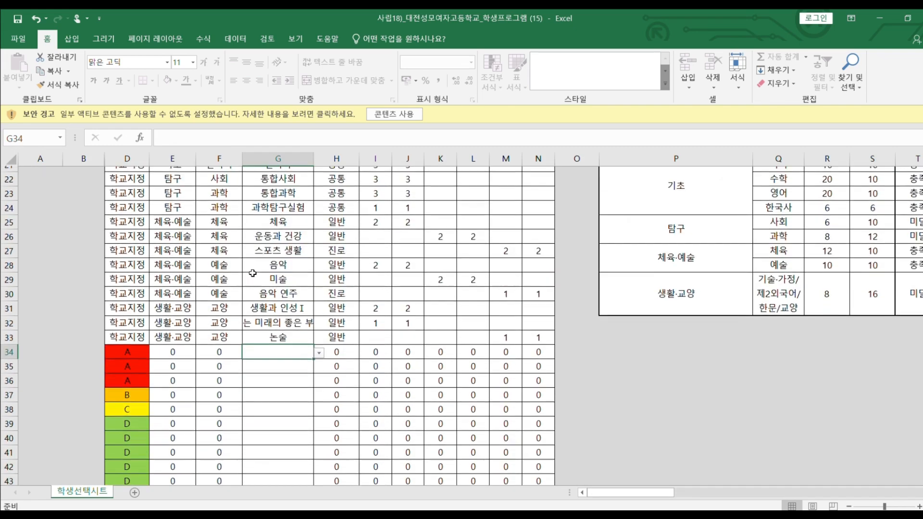
pyautogui.scroll(-1, 246, 278)
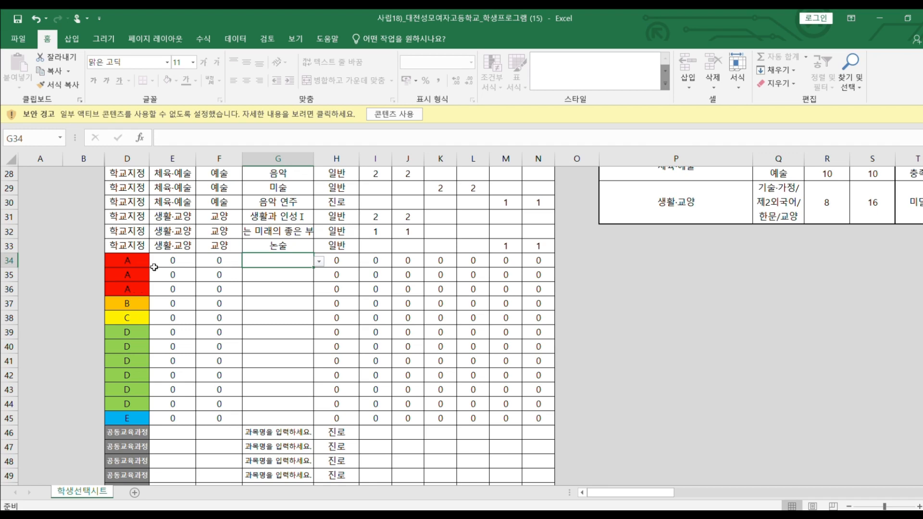
# - Enable the workbook's blocked content, choose 경제, 동아시아사 and 사회·문화 for the three group A rows, and check 경제's second-year credits
pyautogui.click(406, 116)
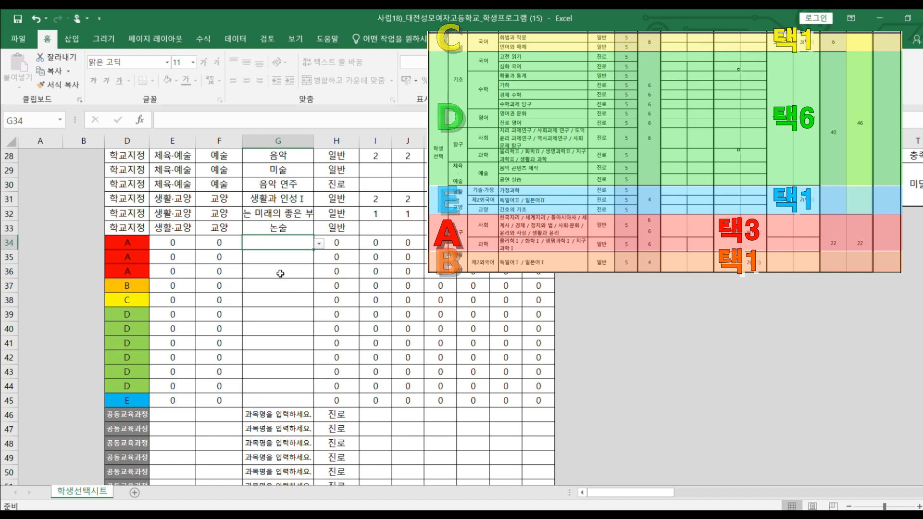
pyautogui.click(319, 243)
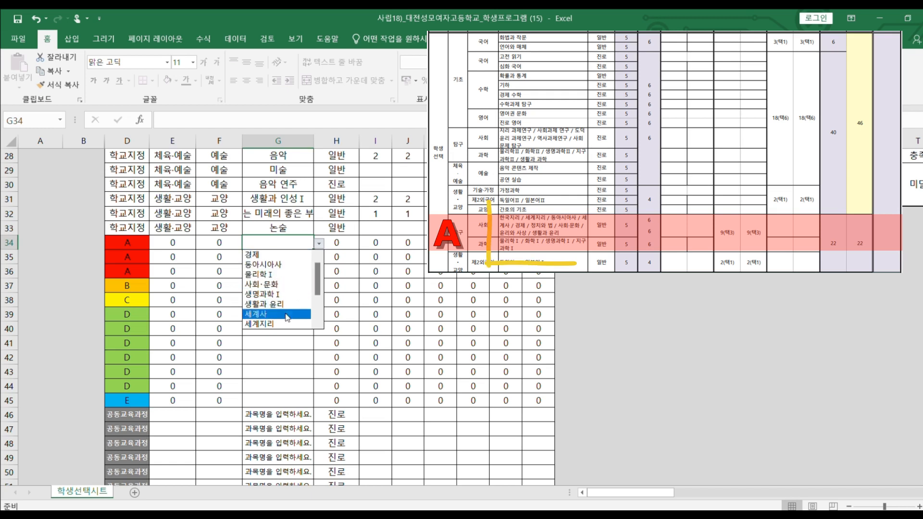
pyautogui.click(260, 255)
pyautogui.click(308, 262)
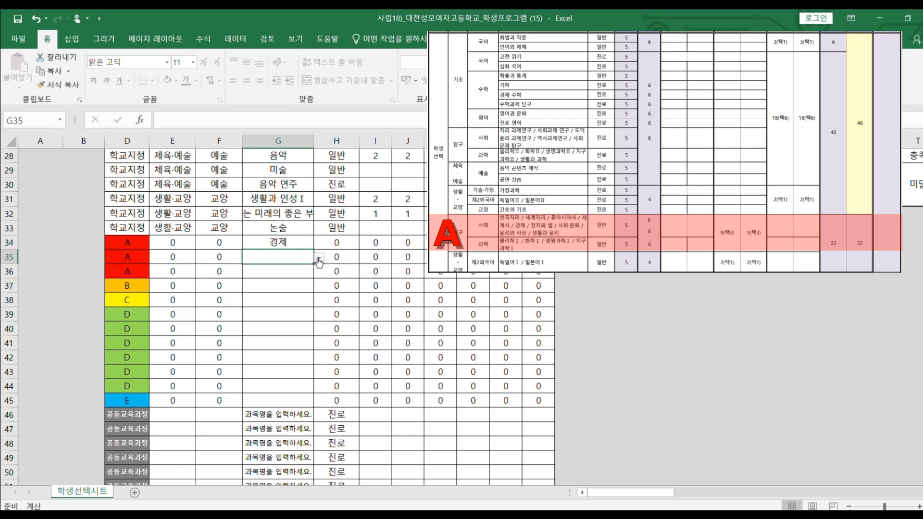
pyautogui.click(319, 258)
pyautogui.click(287, 286)
pyautogui.click(287, 272)
pyautogui.click(319, 272)
pyautogui.click(279, 314)
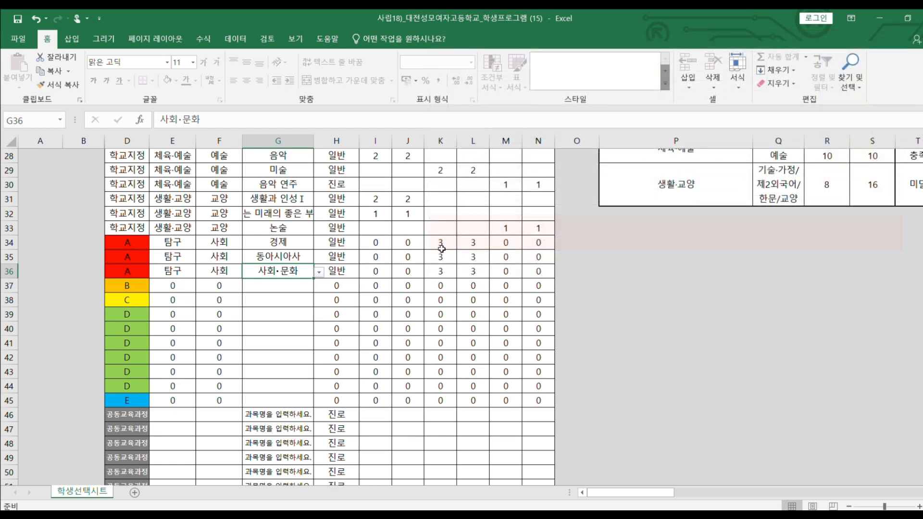
pyautogui.click(440, 243)
pyautogui.click(470, 244)
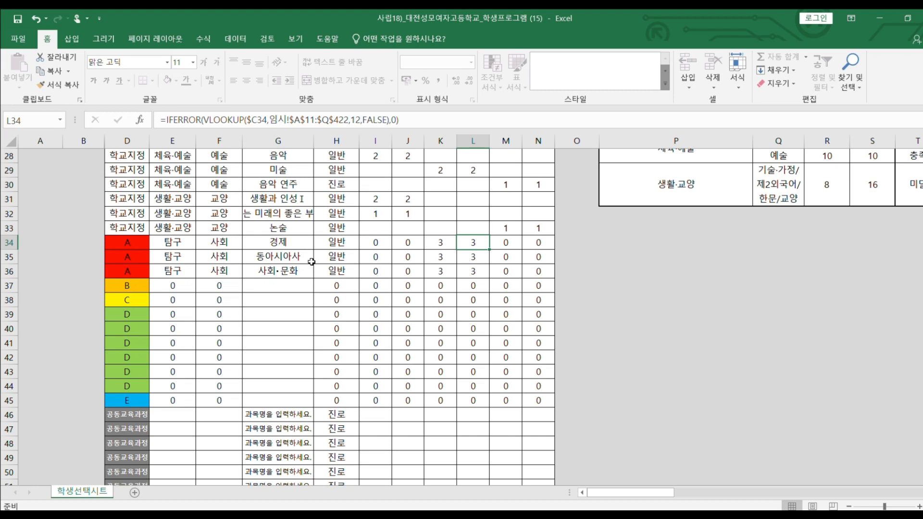
# - Choose 일본어 I as the group B subject and check its second-year credits
pyautogui.click(280, 287)
pyautogui.click(318, 286)
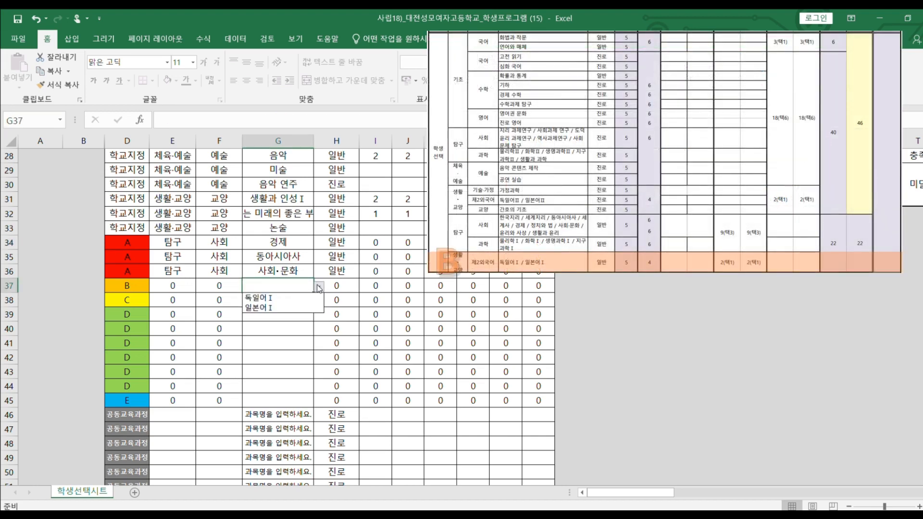
pyautogui.click(273, 309)
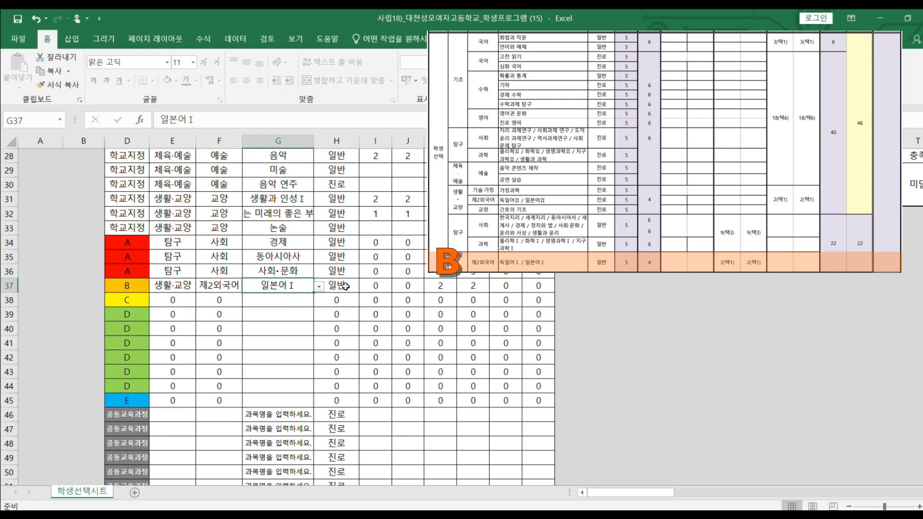
pyautogui.click(443, 287)
pyautogui.click(469, 288)
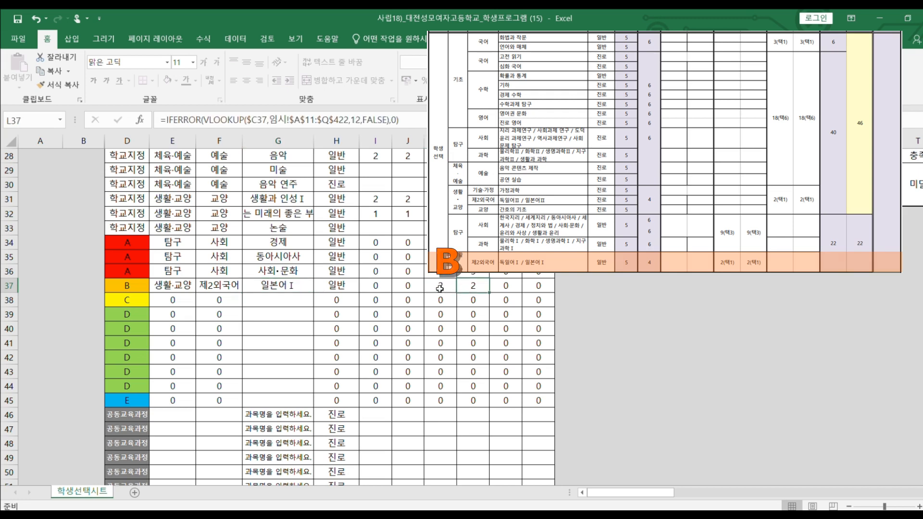
# - Choose 언어와 매체 as the group C subject
pyautogui.click(293, 301)
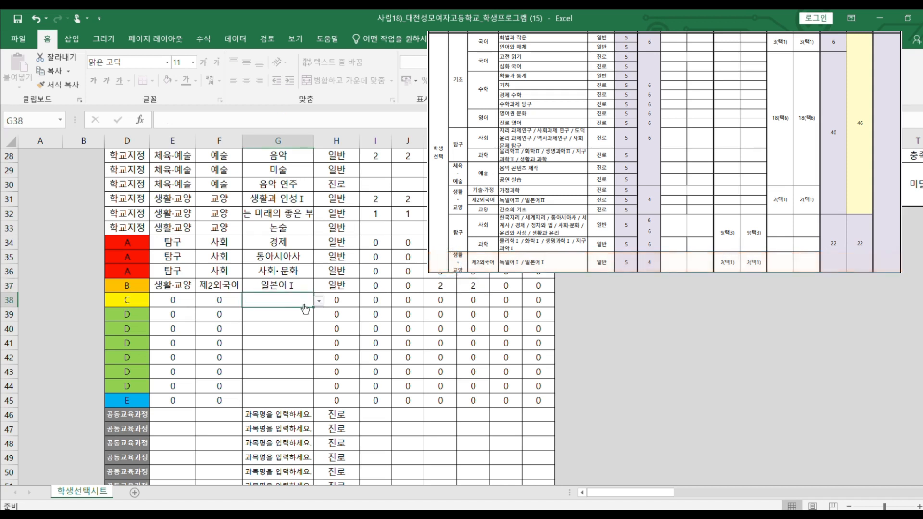
pyautogui.click(320, 301)
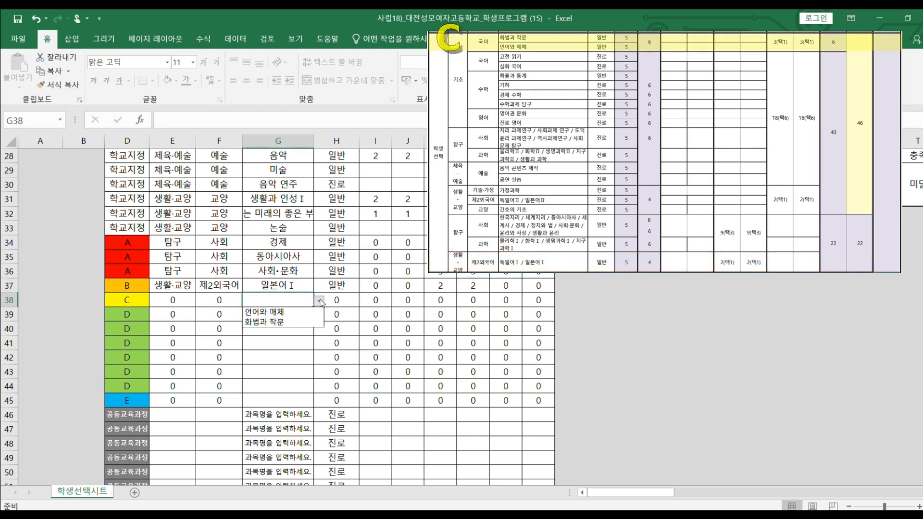
pyautogui.click(285, 315)
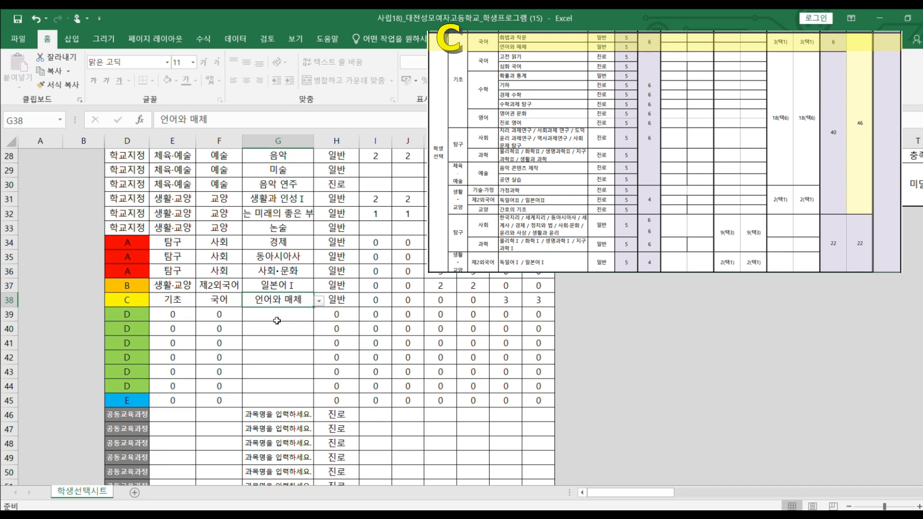
# - Choose 경제 수학, 고전 읽기 and 기하 for the first three group D rows
pyautogui.click(284, 314)
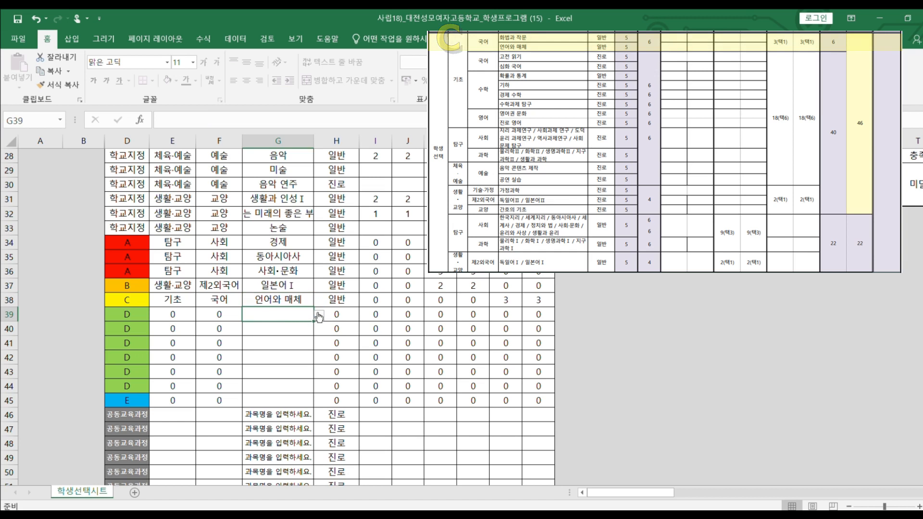
pyautogui.click(319, 315)
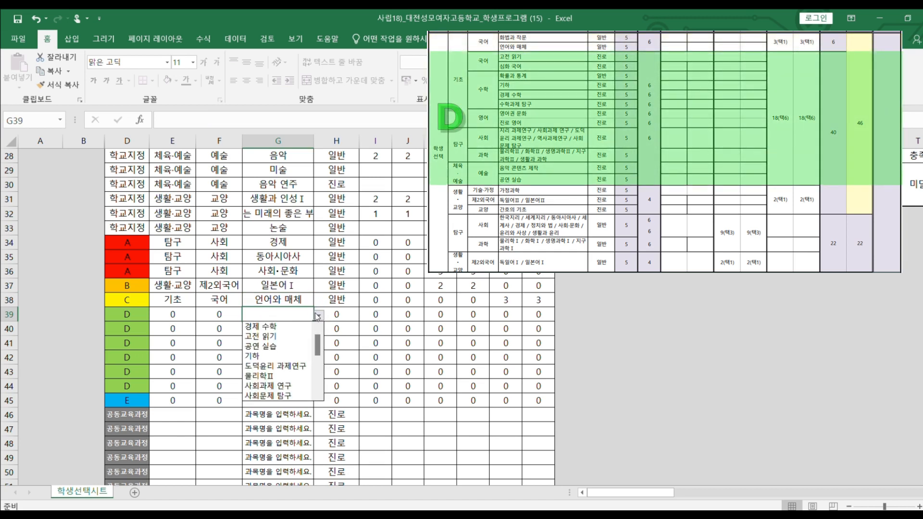
pyautogui.click(292, 331)
pyautogui.click(293, 329)
pyautogui.click(319, 329)
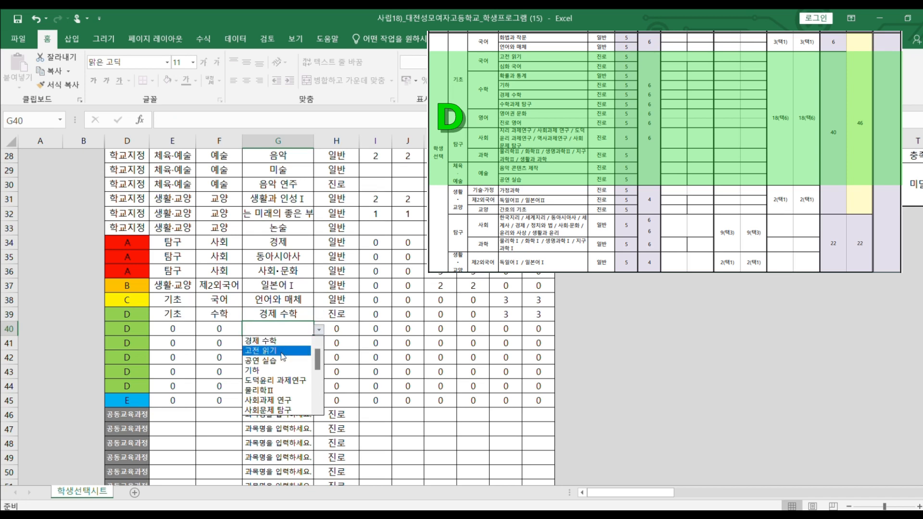
pyautogui.click(281, 354)
pyautogui.click(289, 343)
pyautogui.click(319, 343)
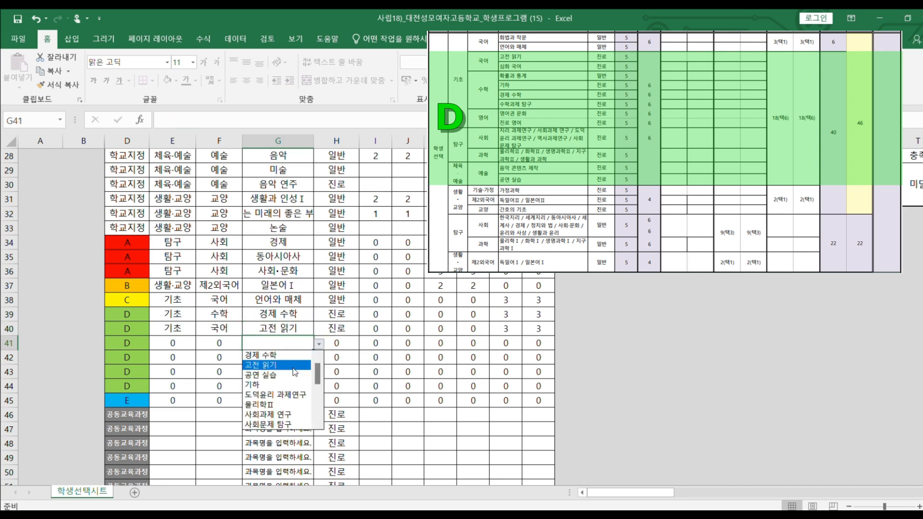
pyautogui.click(282, 385)
# - Choose 도덕윤리 과제연구, 사회과제 연구 and 사회문제 탐구 for the remaining three group D rows
pyautogui.click(288, 358)
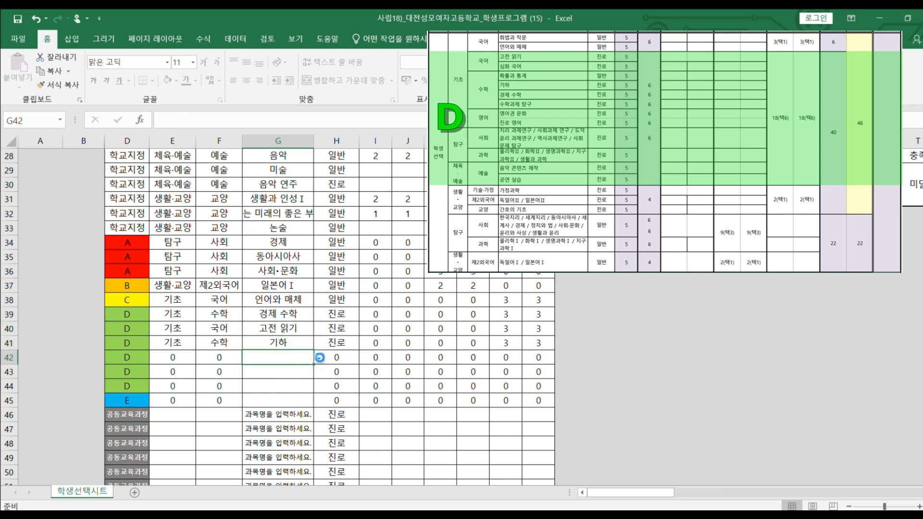
pyautogui.click(319, 358)
pyautogui.click(274, 409)
pyautogui.click(296, 385)
pyautogui.click(299, 375)
pyautogui.click(319, 373)
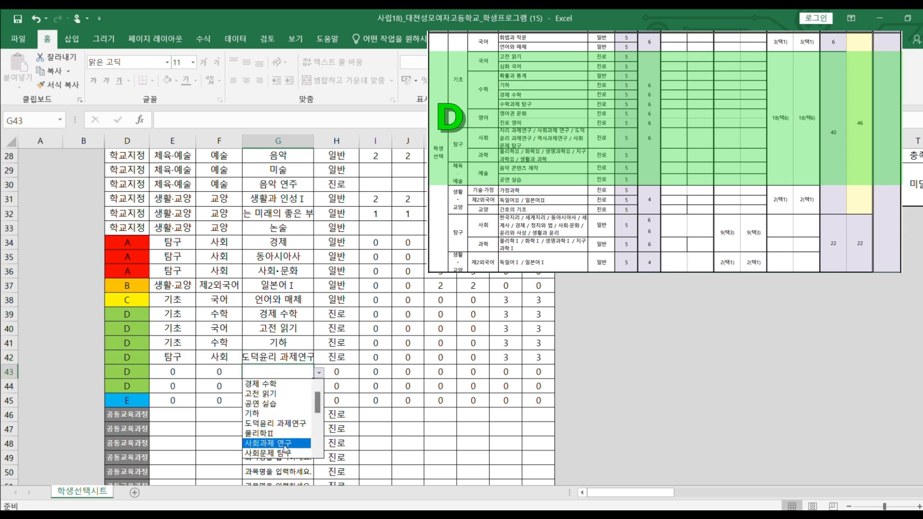
pyautogui.click(285, 443)
pyautogui.click(298, 385)
pyautogui.click(319, 387)
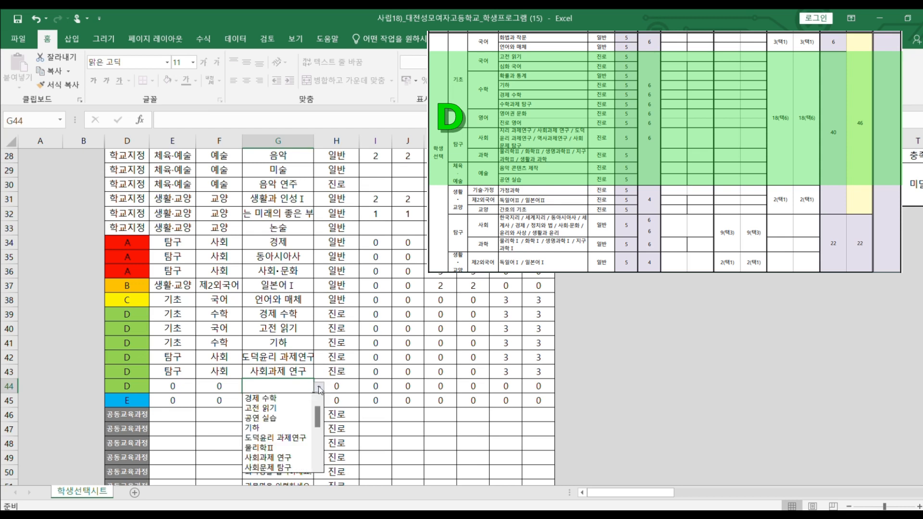
pyautogui.click(283, 468)
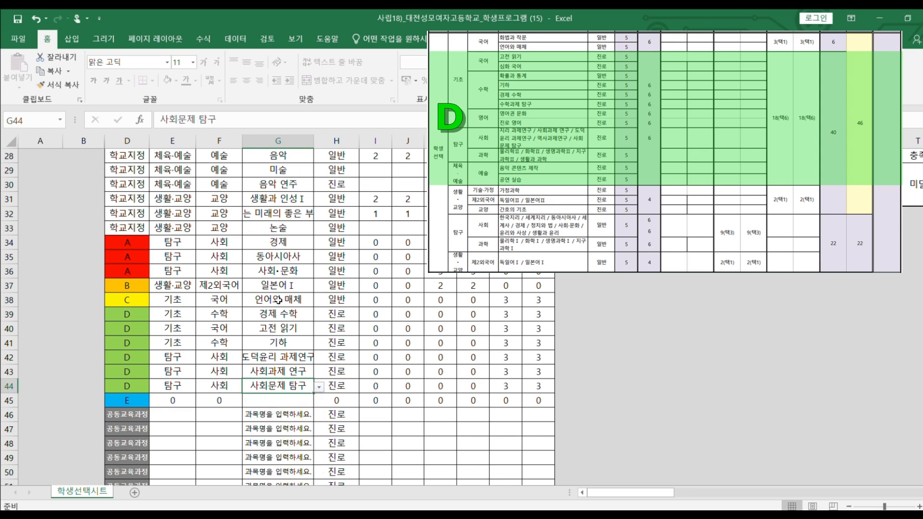
# - Check the subject type of the group C and first group D subjects and the group C subject's third-year credits
pyautogui.click(338, 301)
pyautogui.click(342, 315)
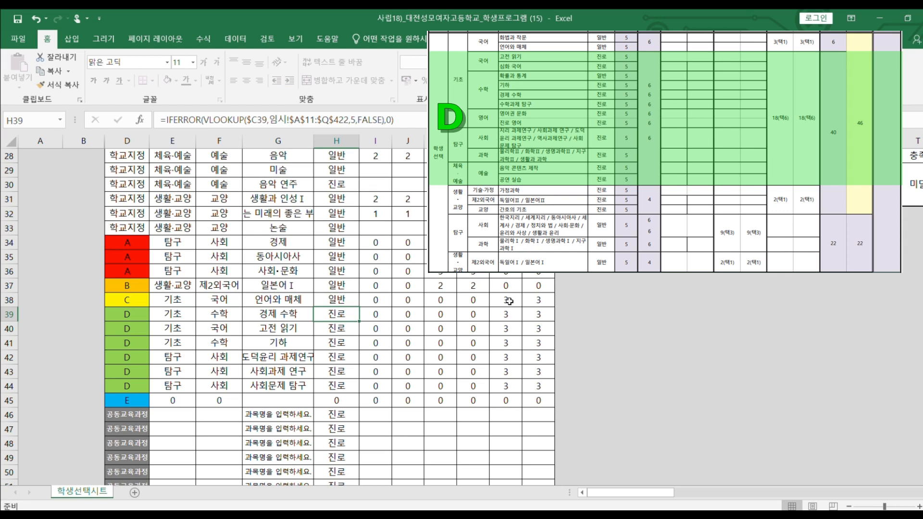
pyautogui.click(536, 302)
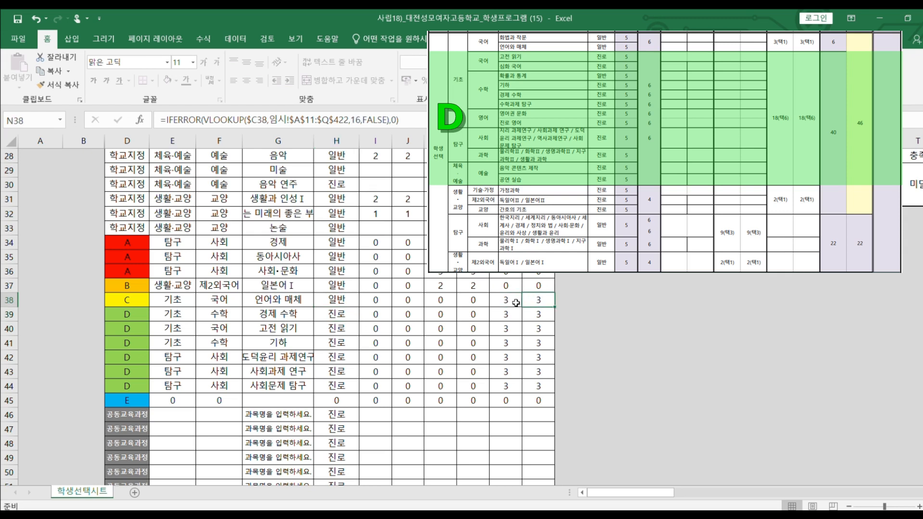
# - Choose 간호의 기초 as the group E subject
pyautogui.click(295, 403)
pyautogui.click(318, 403)
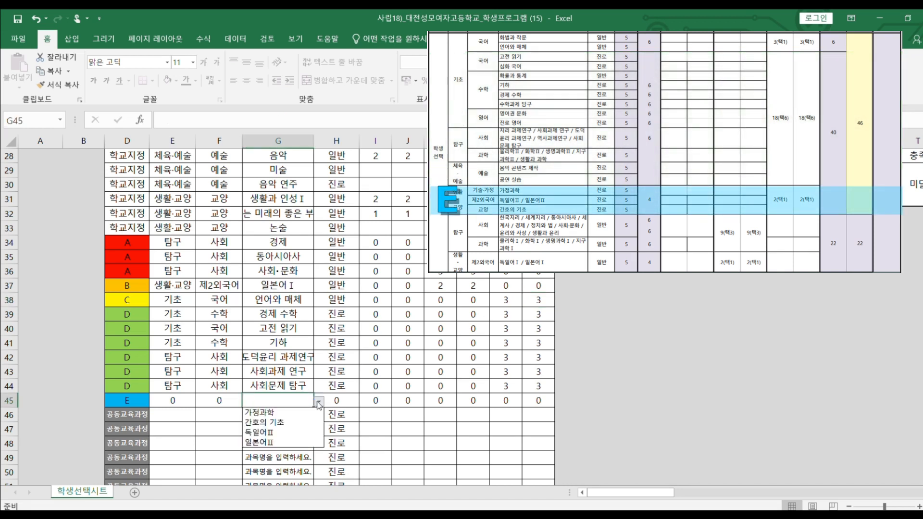
pyautogui.click(268, 423)
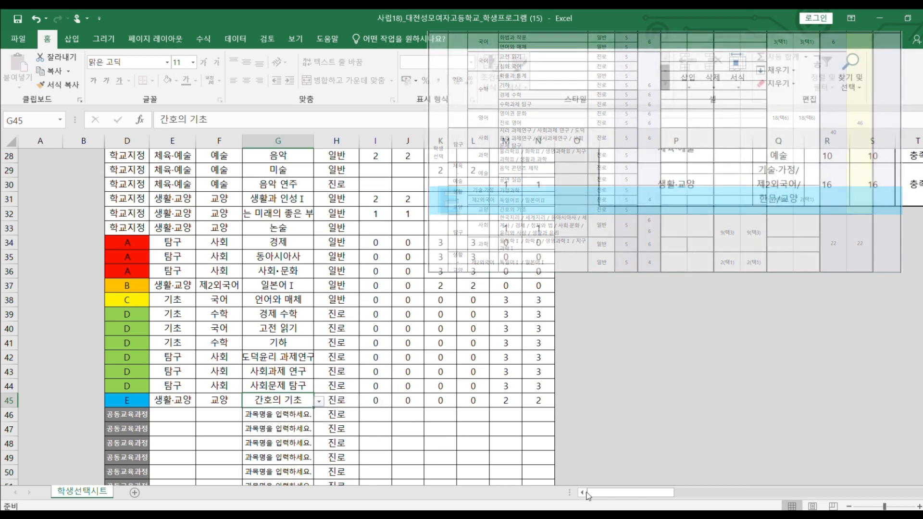
# - Examine the per-semester credit subtotals and the three-year total credit check against the minimum
pyautogui.moveTo(625, 494); pyautogui.dragTo(655, 499)
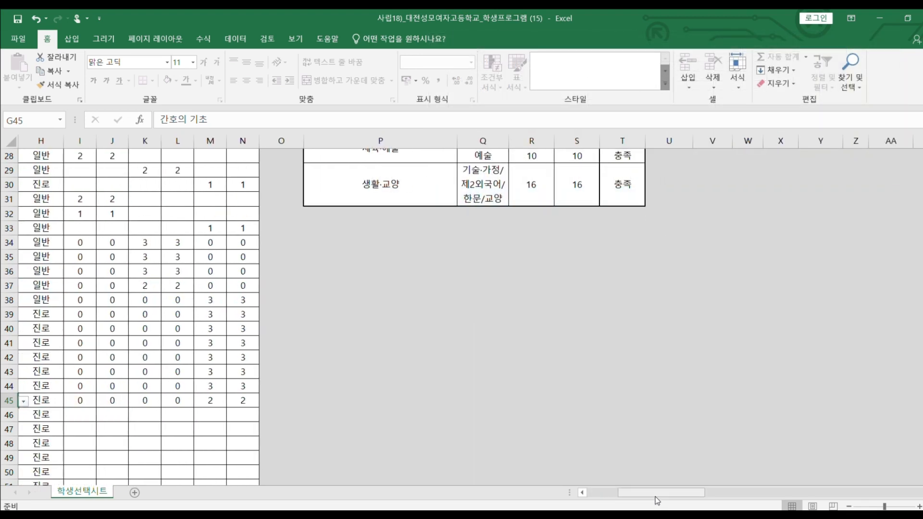
pyautogui.scroll(7, 607, 383)
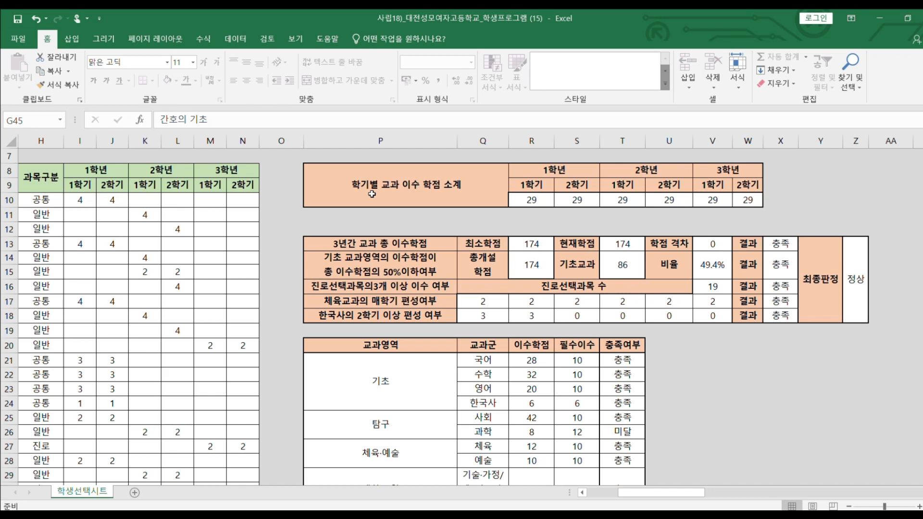
pyautogui.click(526, 202)
pyautogui.click(747, 199)
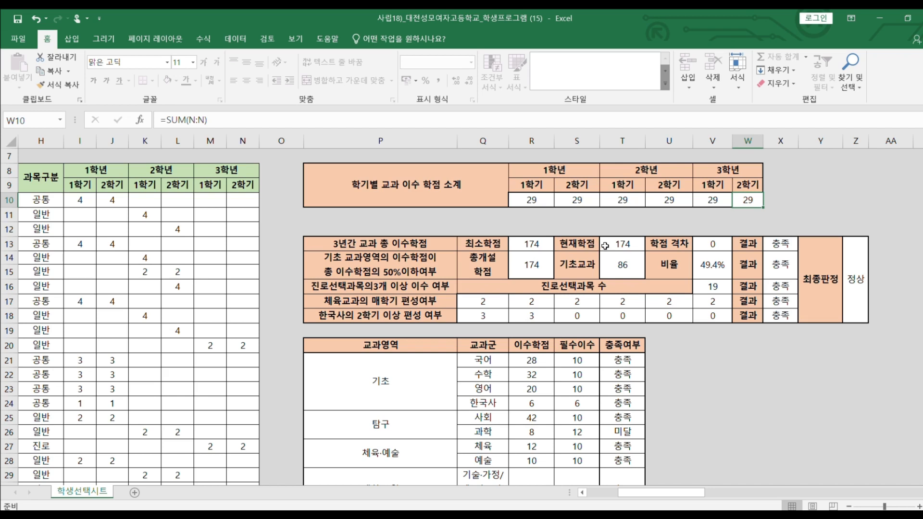
pyautogui.click(623, 245)
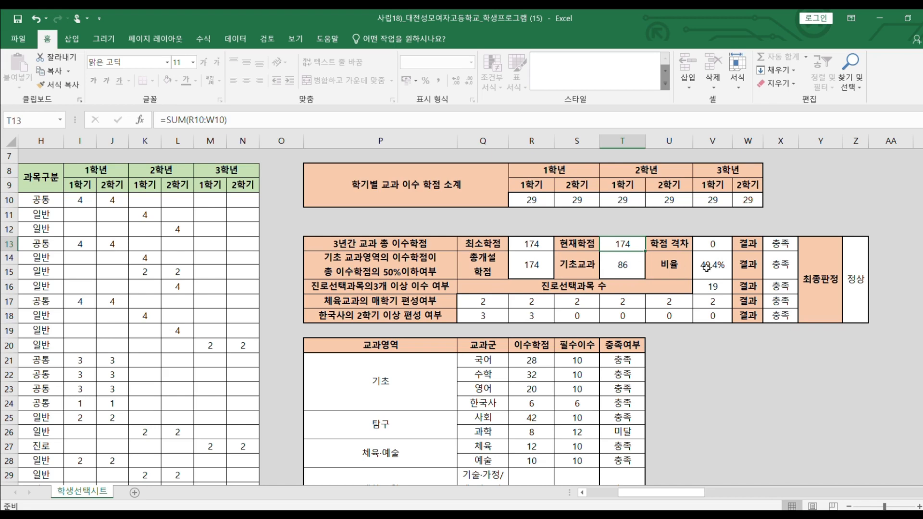
# - Replace 도덕윤리 과제연구 in the fourth group D row with 수학과제 탐구
pyautogui.scroll(-4, 147, 297)
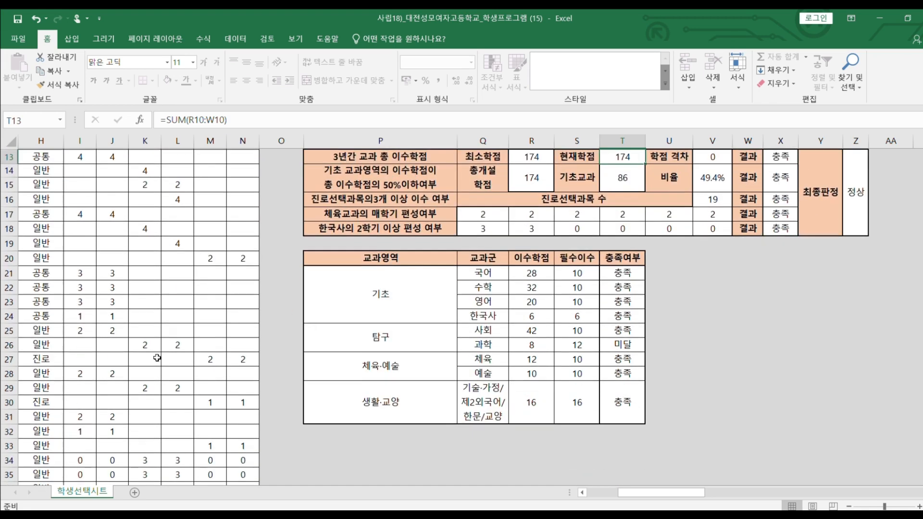
pyautogui.moveTo(628, 495); pyautogui.dragTo(586, 499)
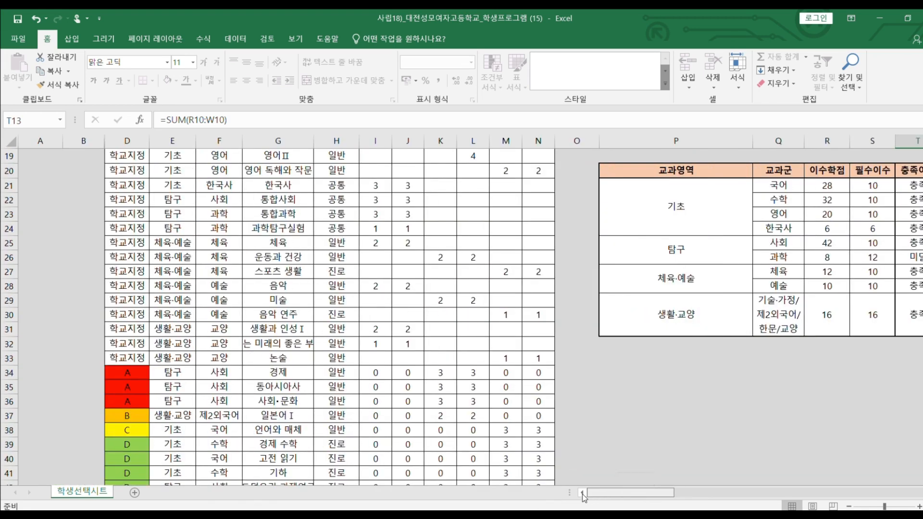
pyautogui.scroll(-3, 231, 332)
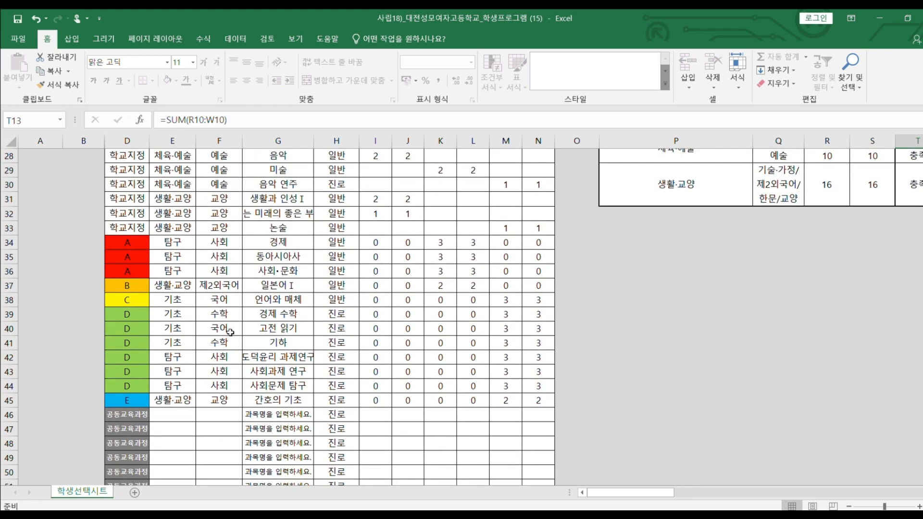
pyautogui.click(293, 359)
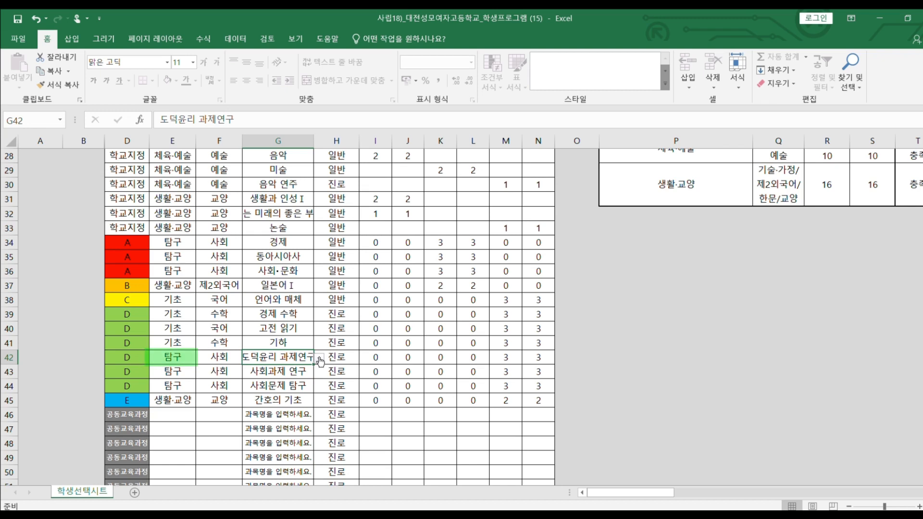
pyautogui.click(320, 359)
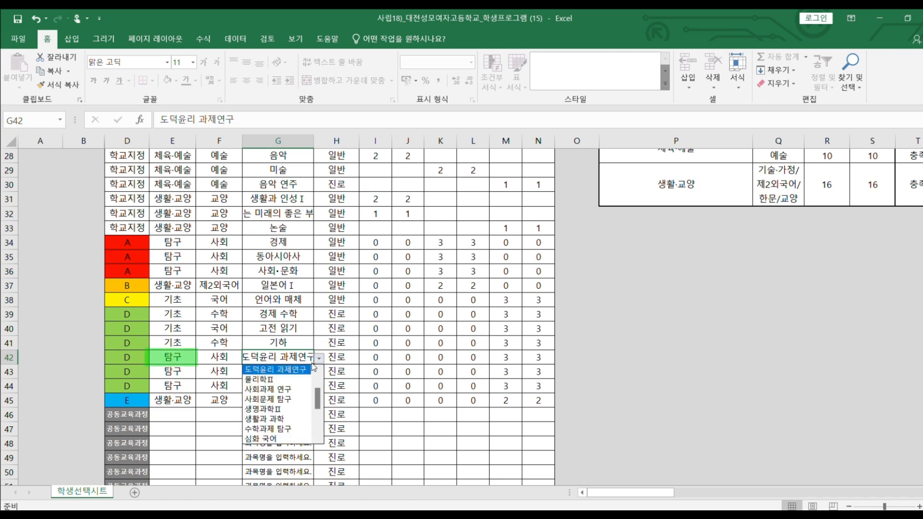
pyautogui.click(297, 428)
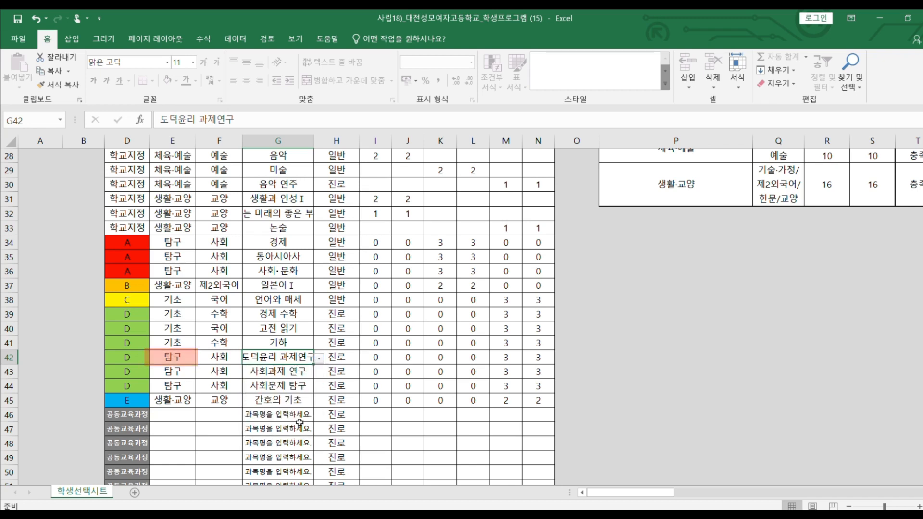
# - Check the 기초교과 credits and the result of the 50% limit on 기초 subjects
pyautogui.moveTo(617, 494); pyautogui.dragTo(661, 493)
pyautogui.scroll(8, 530, 401)
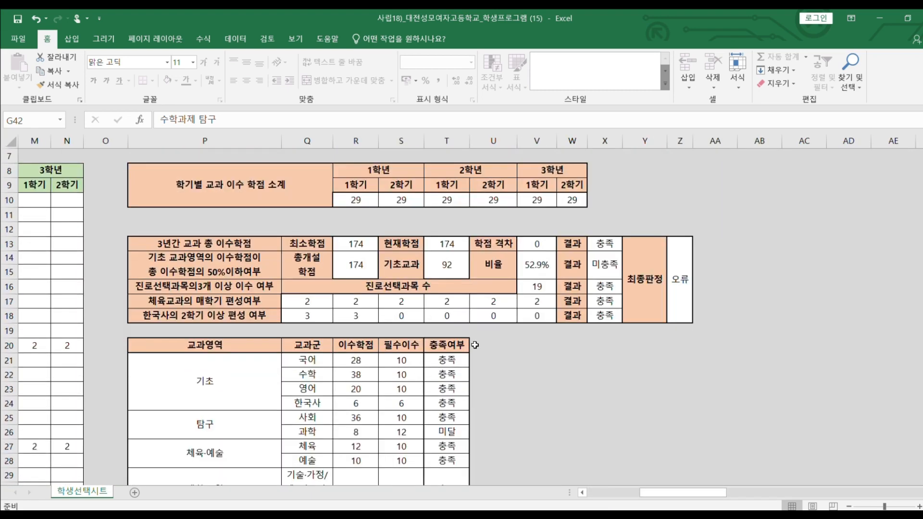
pyautogui.click(440, 310)
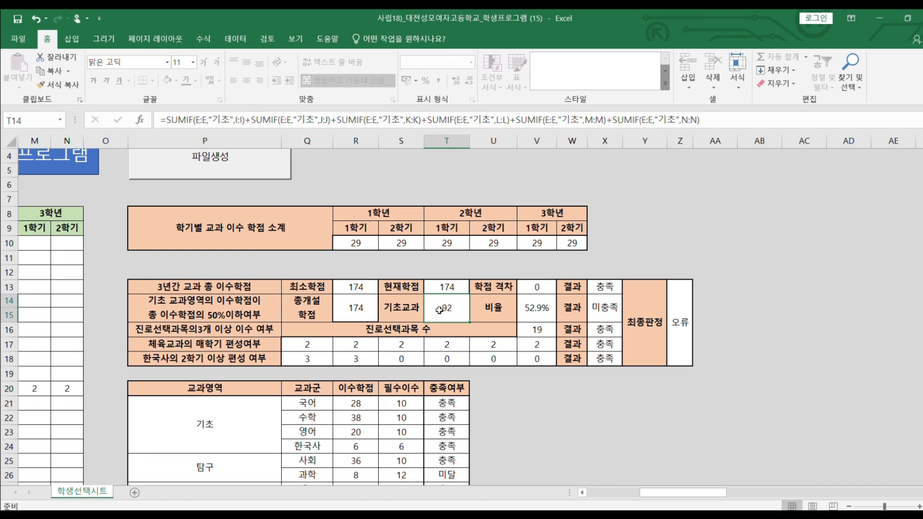
pyautogui.click(602, 315)
# - Set the fourth group D row's subject back to 도덕윤리 과제연구 and recheck the 기초 ratio result and 최종판정
pyautogui.moveTo(676, 496); pyautogui.dragTo(624, 496)
pyautogui.scroll(-5, 349, 324)
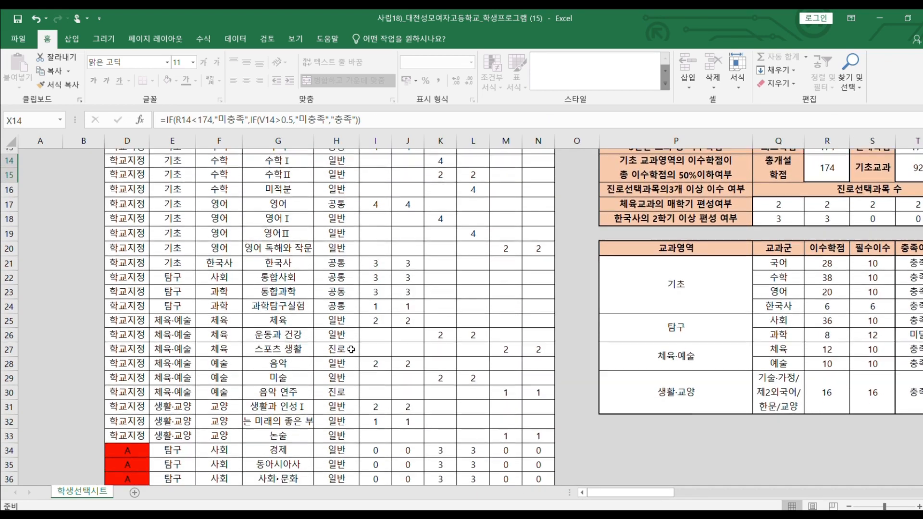
pyautogui.scroll(-2, 321, 293)
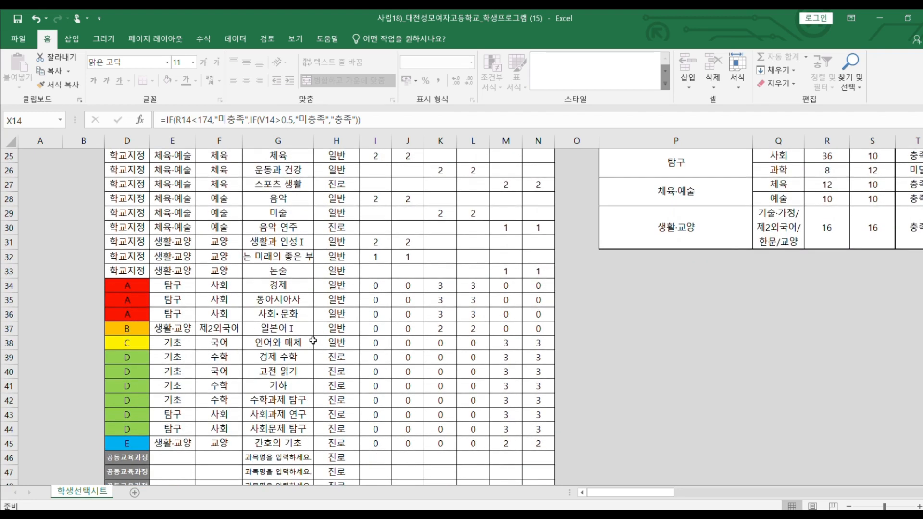
pyautogui.scroll(-1, 309, 329)
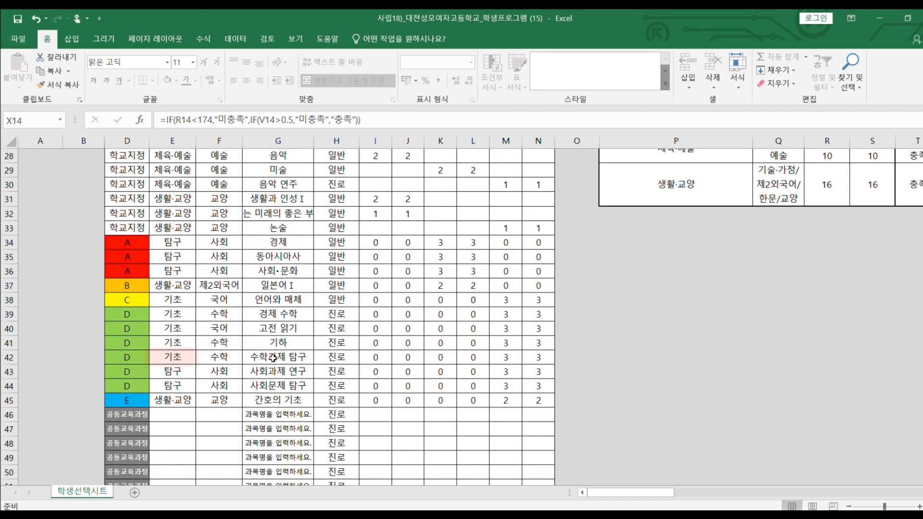
pyautogui.click(266, 358)
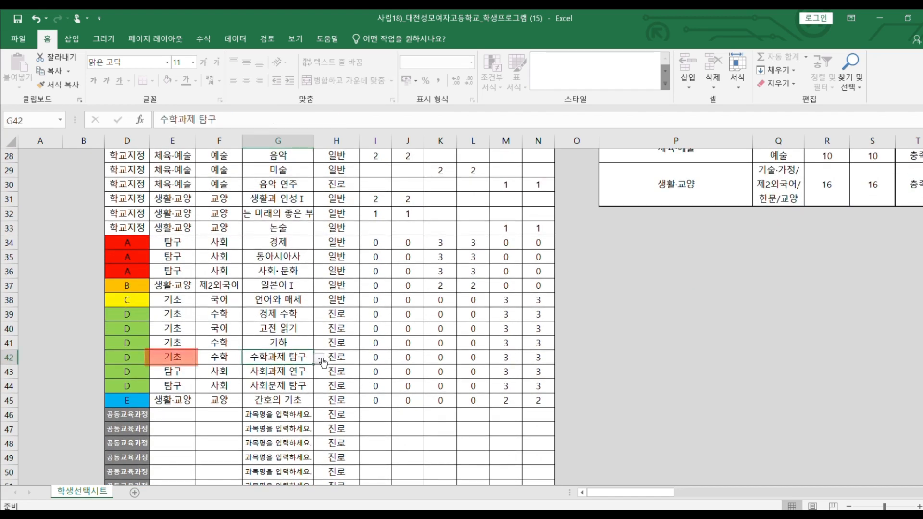
pyautogui.click(320, 359)
pyautogui.moveTo(318, 417); pyautogui.dragTo(317, 396)
pyautogui.click(275, 379)
pyautogui.moveTo(612, 495); pyautogui.dragTo(688, 496)
pyautogui.scroll(7, 526, 337)
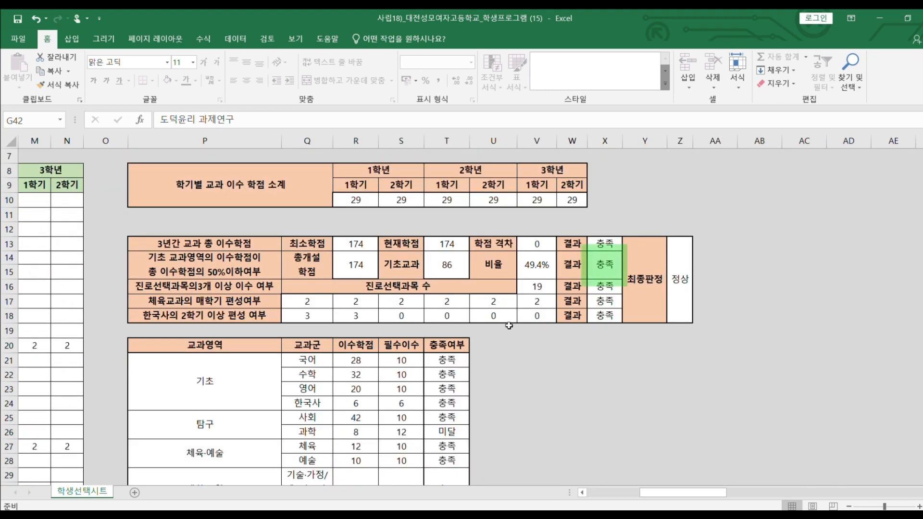
# - Examine the 기초 50% result and the checks for 진로선택과목, 체육교과 in every semester, and 한국사 over two semesters
pyautogui.click(607, 274)
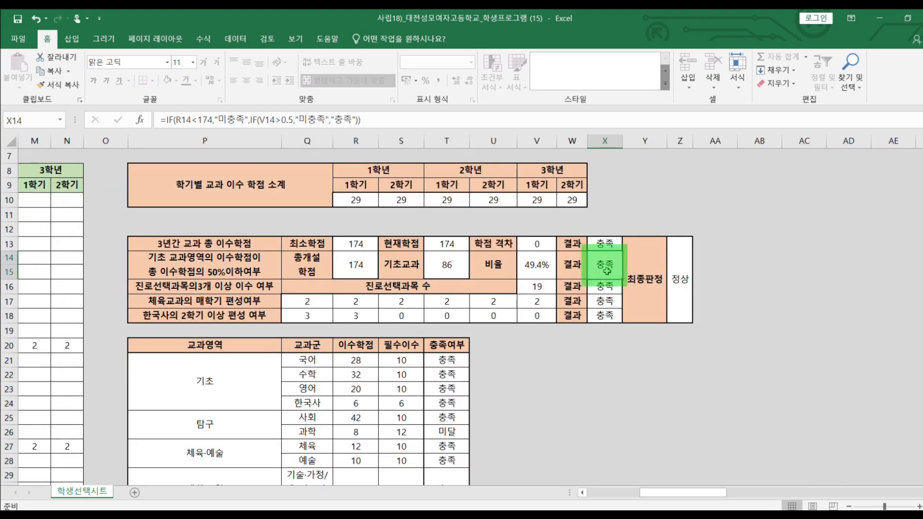
pyautogui.click(197, 289)
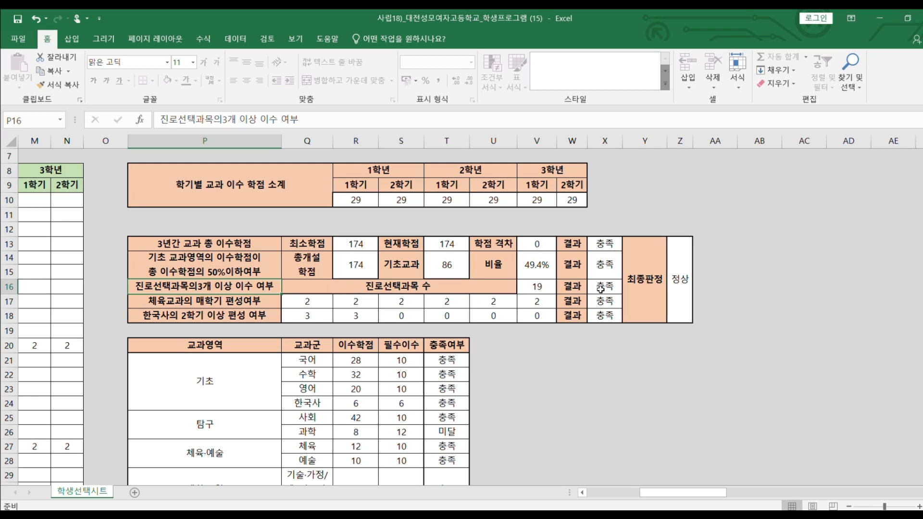
pyautogui.click(164, 303)
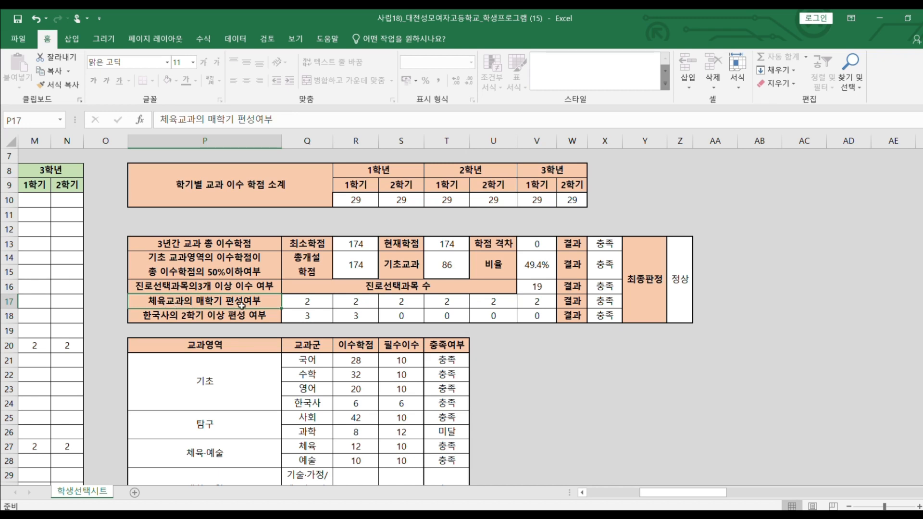
pyautogui.click(315, 302)
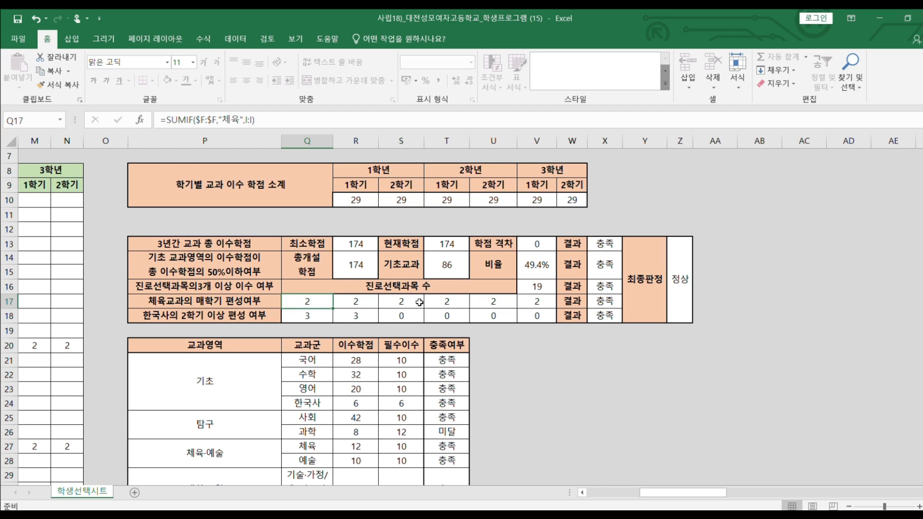
pyautogui.click(529, 302)
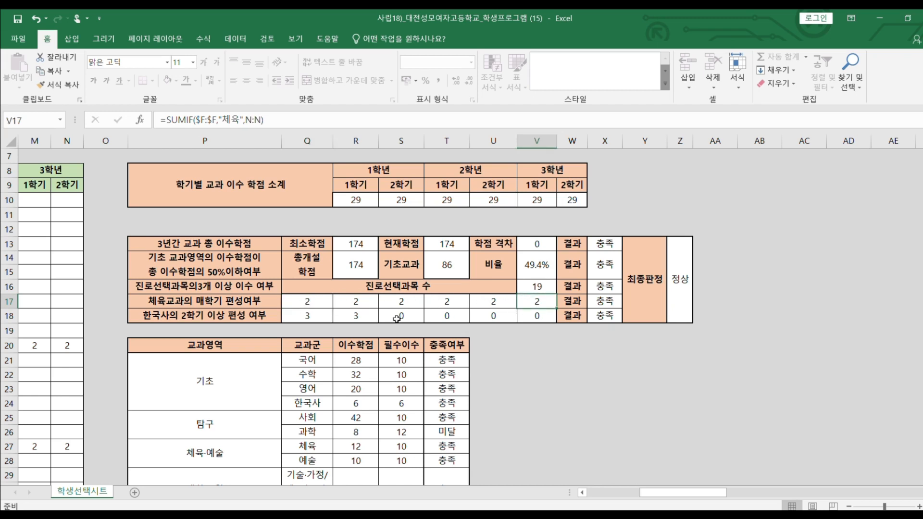
pyautogui.click(188, 315)
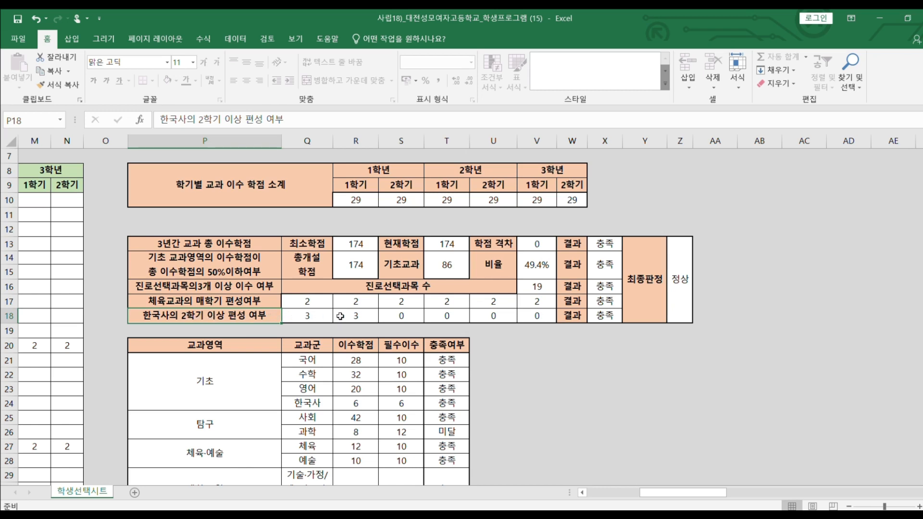
pyautogui.click(304, 317)
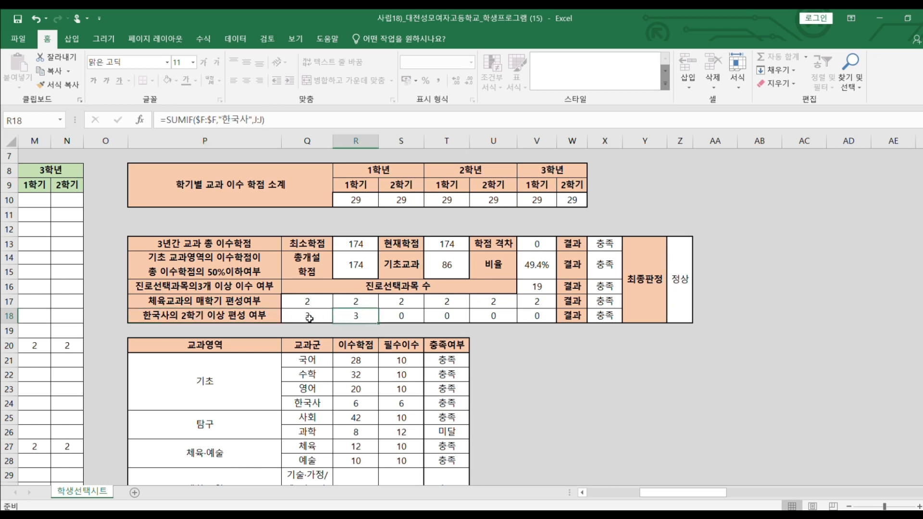
pyautogui.click(350, 319)
# - Compare earned and required credits per 교과군 in the 기초 and 탐구 areas, especially the 과학 row
pyautogui.scroll(-1, 345, 295)
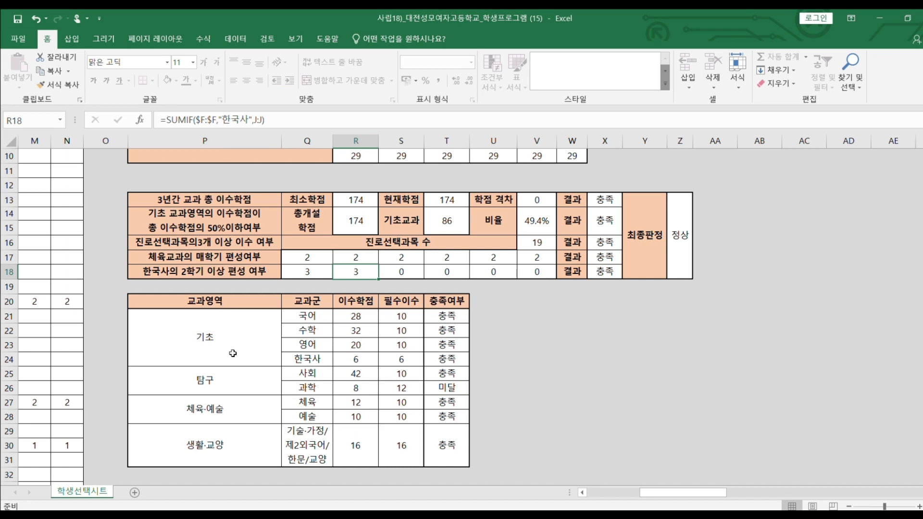
pyautogui.click(219, 340)
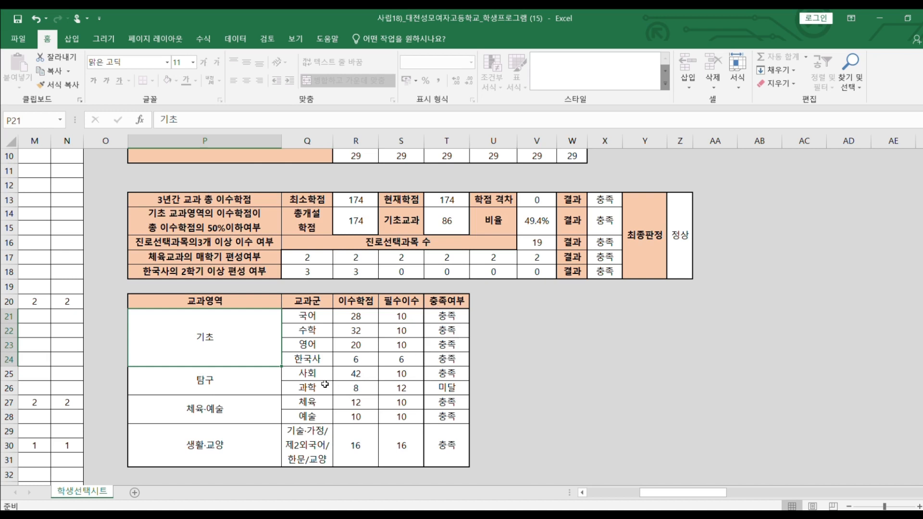
pyautogui.click(234, 379)
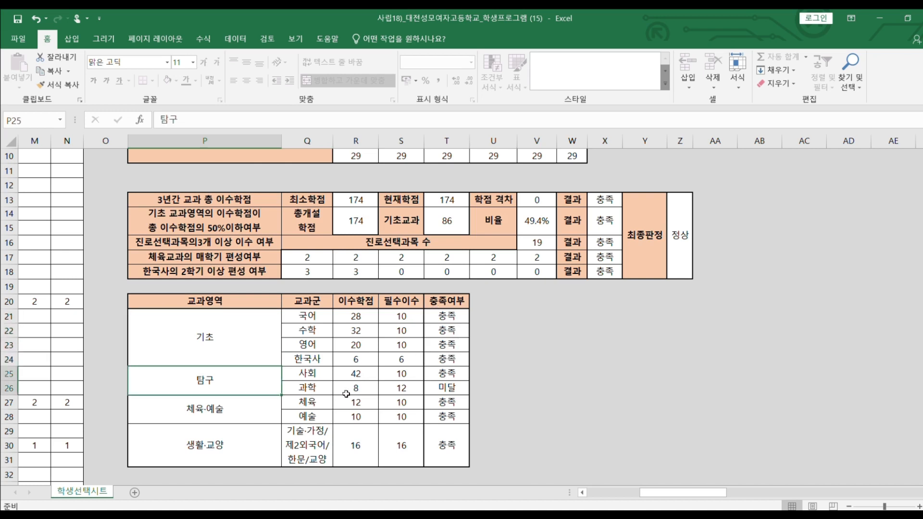
pyautogui.click(403, 389)
pyautogui.click(362, 390)
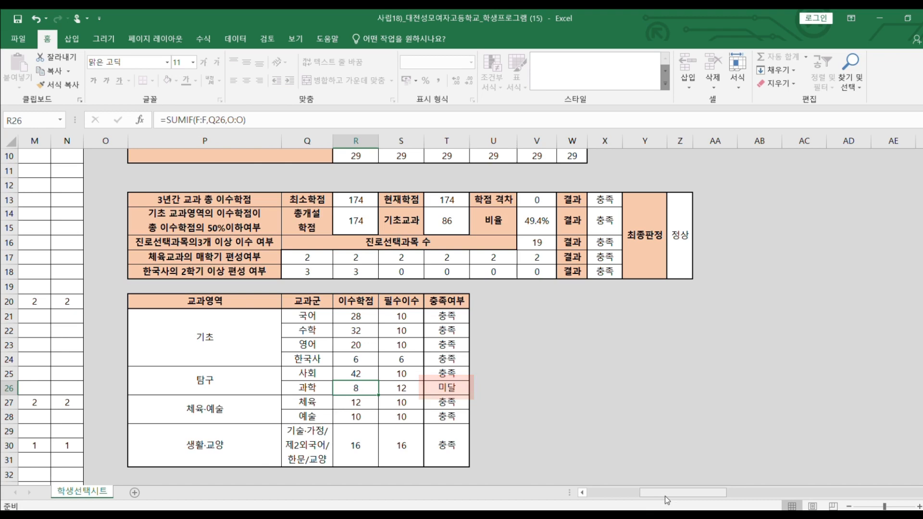
# - Examine the 교과군 of the 탐구 subjects selected in groups A and D of the course list
pyautogui.moveTo(667, 498); pyautogui.dragTo(615, 497)
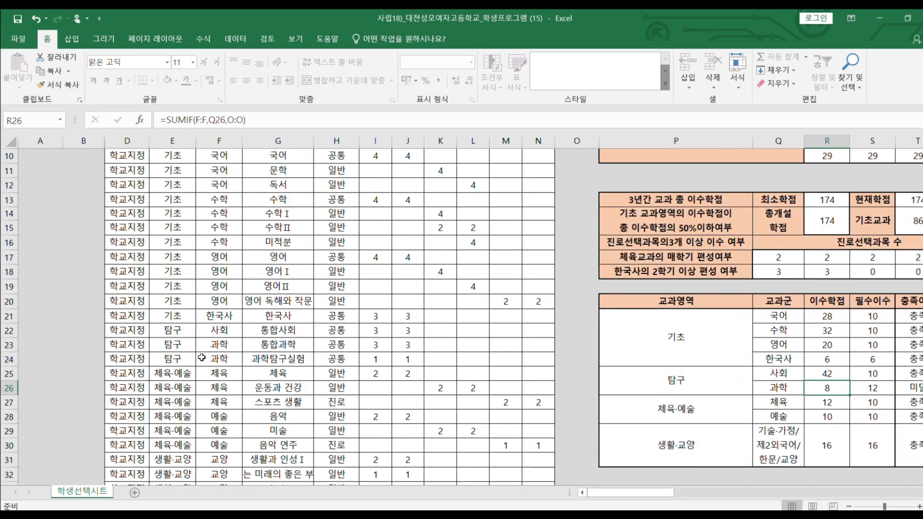
pyautogui.scroll(3, 188, 334)
pyautogui.scroll(-3, 190, 338)
pyautogui.scroll(-2, 281, 340)
pyautogui.scroll(-1, 245, 340)
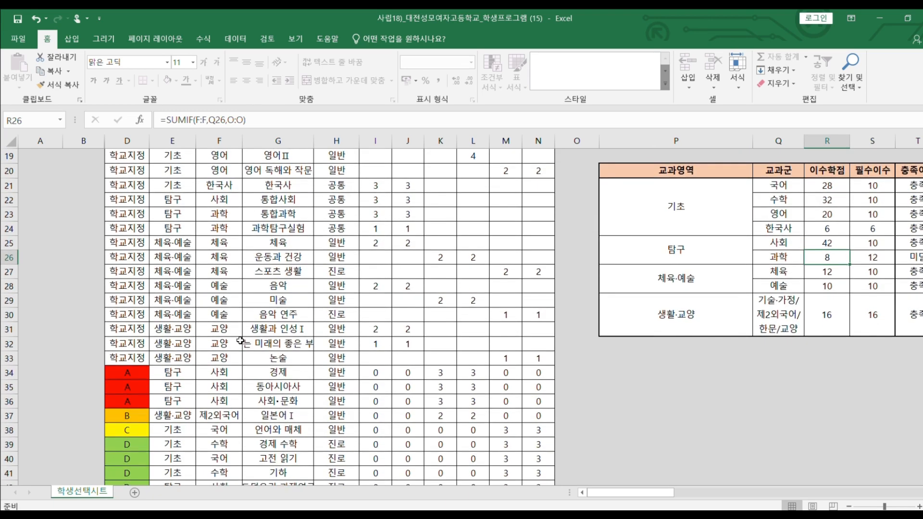
pyautogui.scroll(-1, 241, 340)
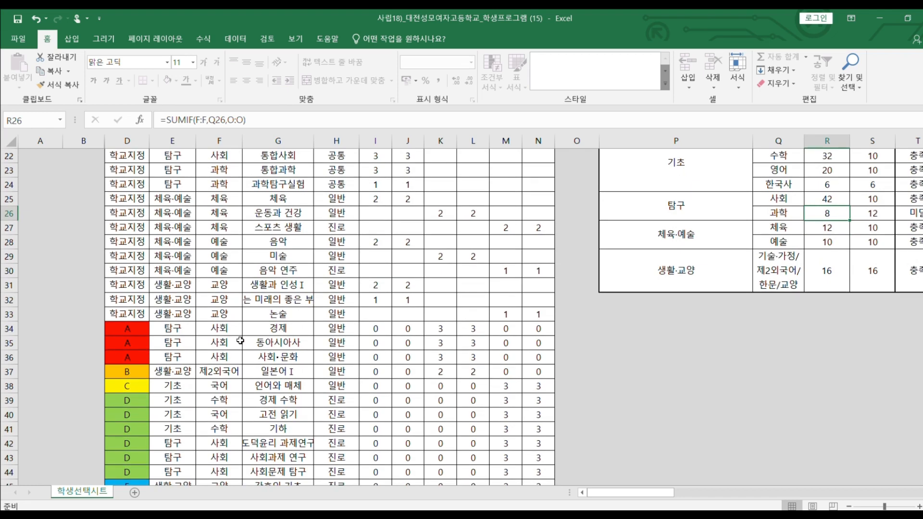
pyautogui.scroll(-1, 182, 332)
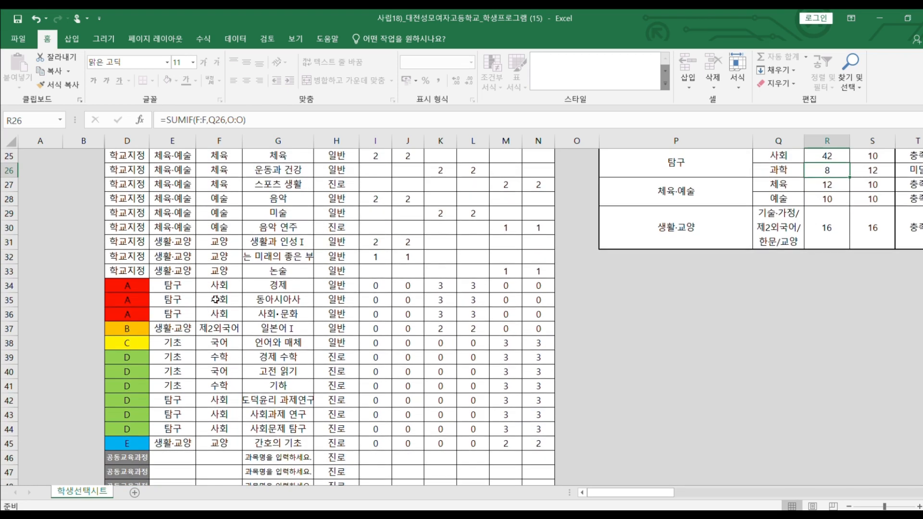
pyautogui.click(221, 287)
pyautogui.click(221, 299)
pyautogui.click(221, 316)
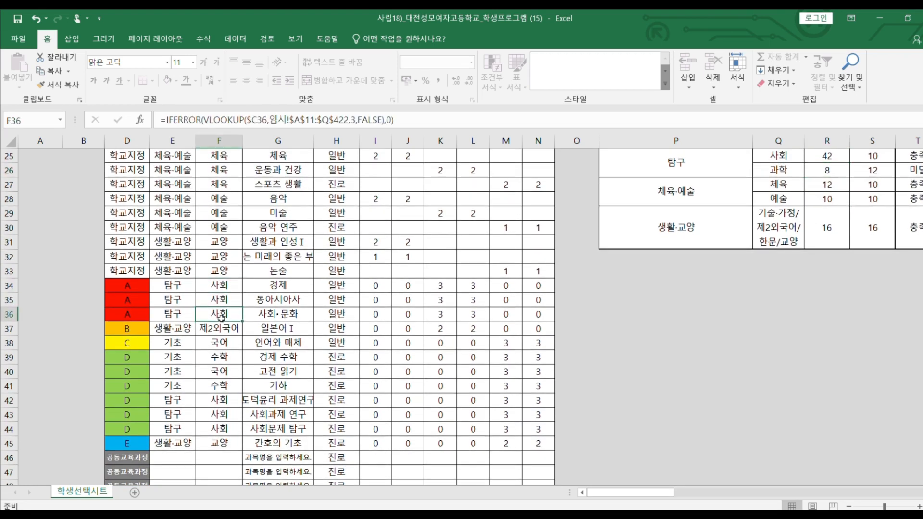
pyautogui.click(219, 403)
pyautogui.click(219, 415)
pyautogui.click(224, 429)
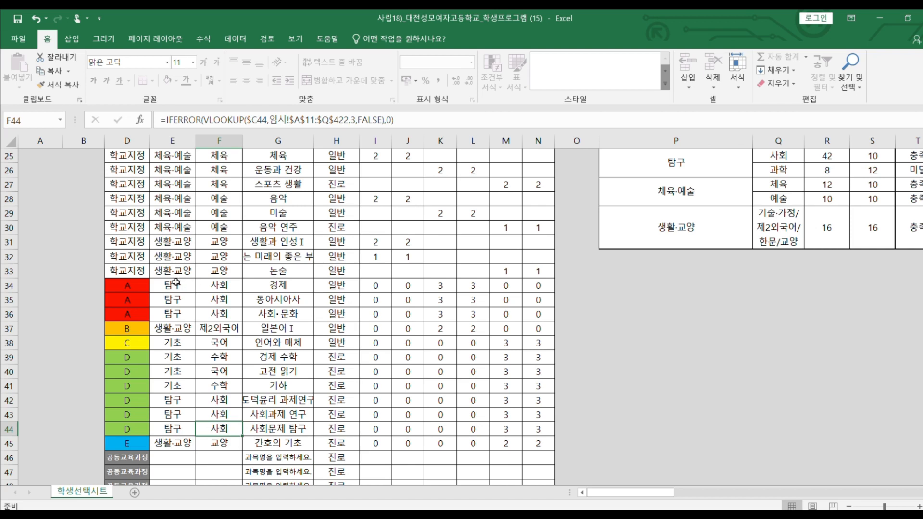
# - Replace 경제 in the first group A row with 물리학Ⅰ and check the 과학 credit requirement
pyautogui.click(291, 284)
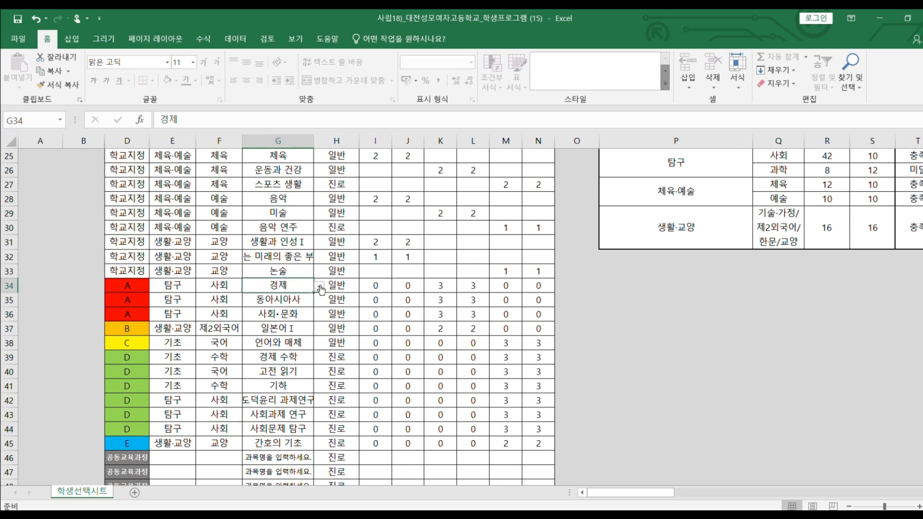
pyautogui.click(319, 286)
pyautogui.click(289, 320)
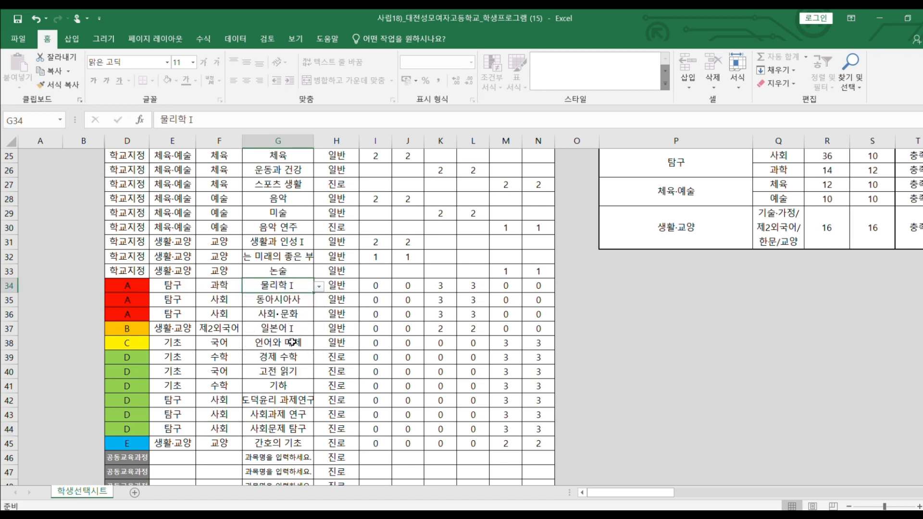
pyautogui.moveTo(606, 492); pyautogui.dragTo(639, 498)
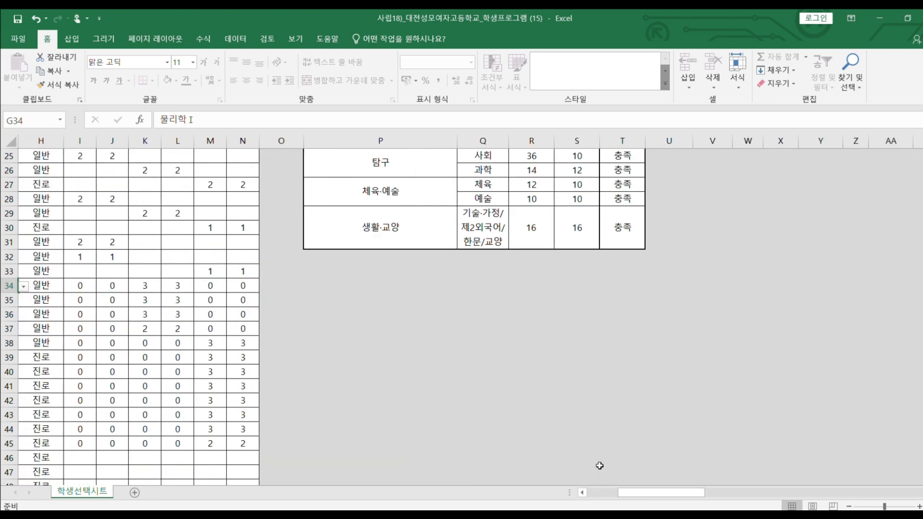
pyautogui.scroll(3, 501, 309)
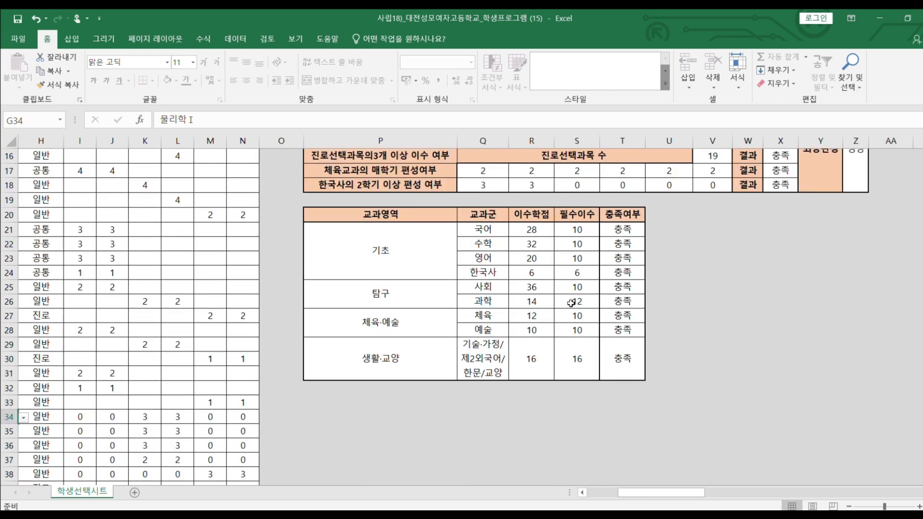
# - Set the first group A row's subject back to 경제
pyautogui.moveTo(639, 493); pyautogui.dragTo(607, 492)
pyautogui.scroll(-1, 269, 394)
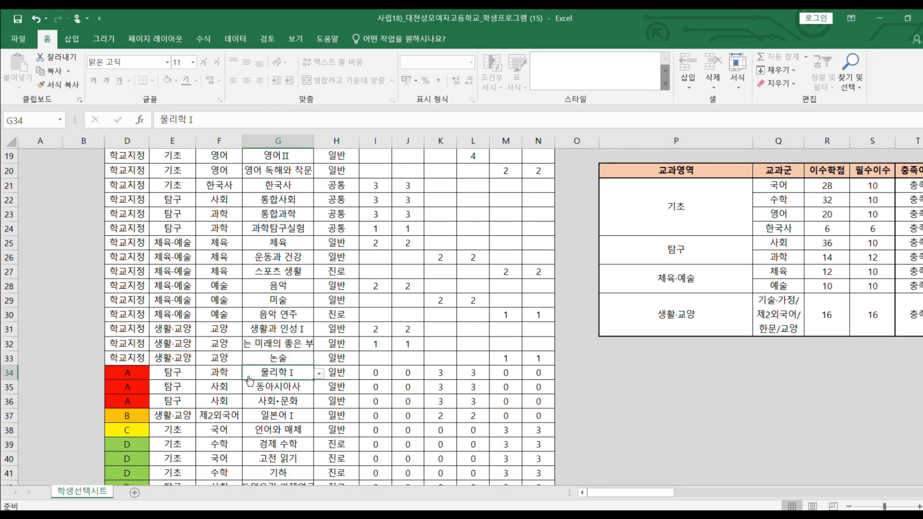
pyautogui.click(277, 387)
pyautogui.click(287, 373)
pyautogui.click(319, 374)
pyautogui.click(269, 385)
pyautogui.click(269, 415)
# - Replace 도덕윤리 과제연구 in the fourth group D row with 물리학Ⅱ
pyautogui.scroll(-2, 263, 398)
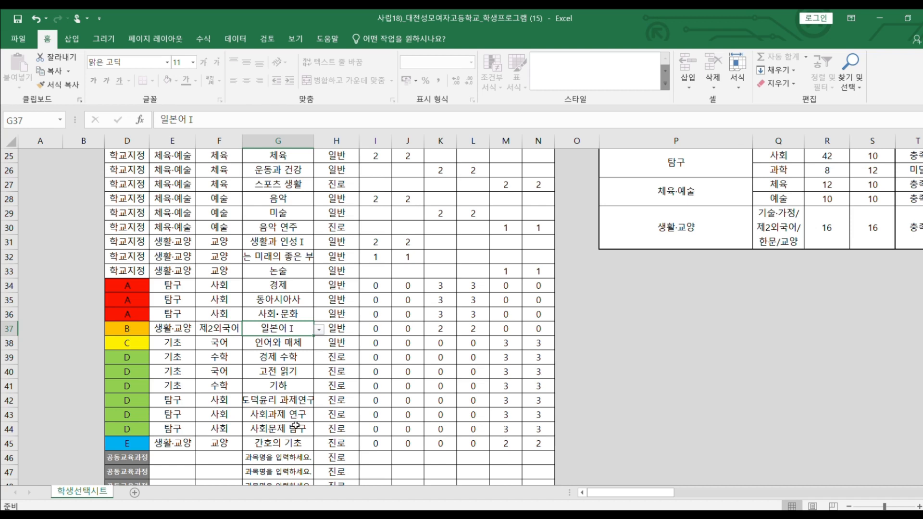
pyautogui.click(287, 402)
pyautogui.click(319, 401)
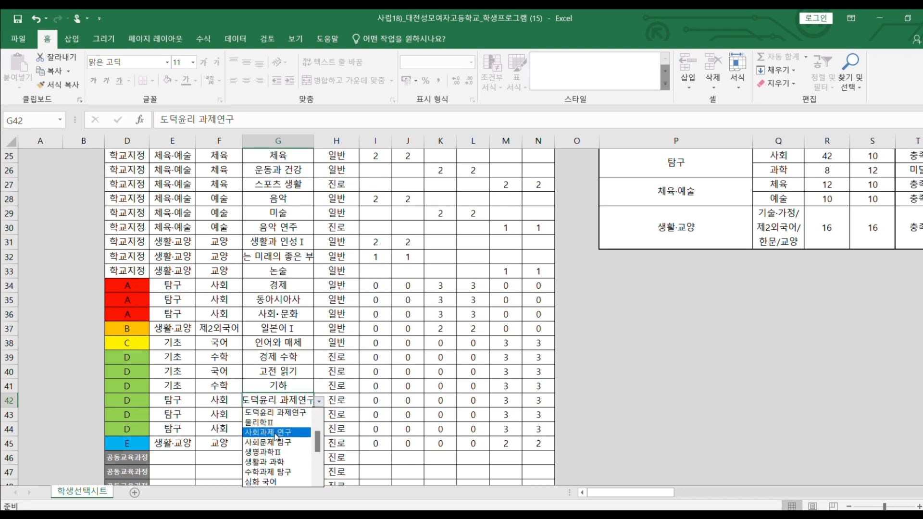
pyautogui.moveTo(317, 443); pyautogui.dragTo(318, 451)
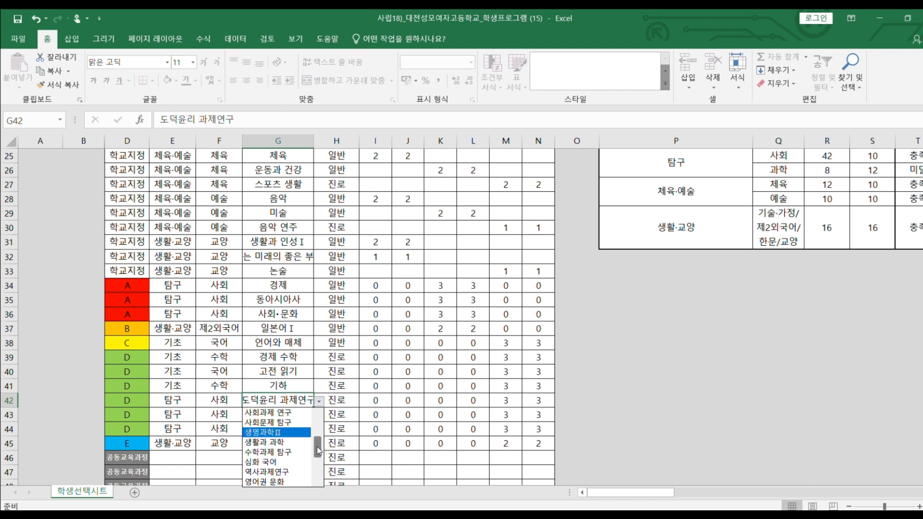
pyautogui.moveTo(317, 450); pyautogui.dragTo(318, 448)
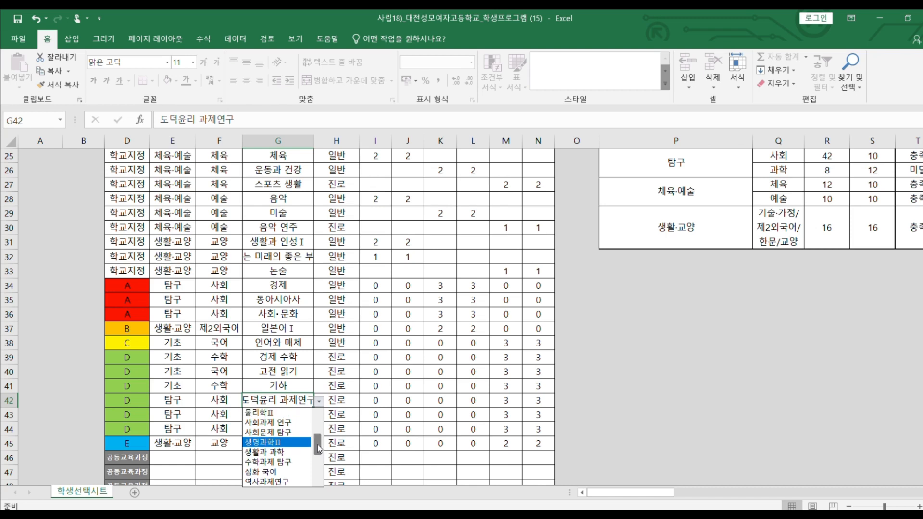
pyautogui.moveTo(317, 448); pyautogui.dragTo(317, 445)
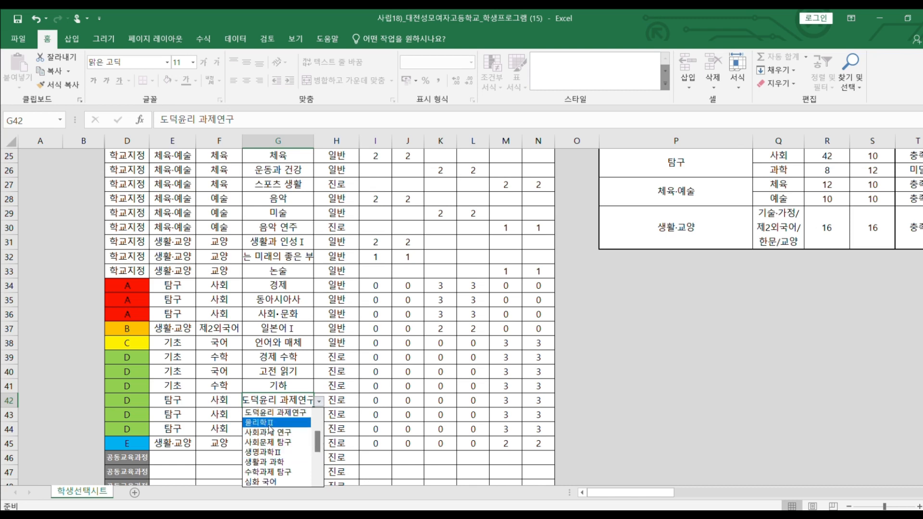
pyautogui.click(253, 415)
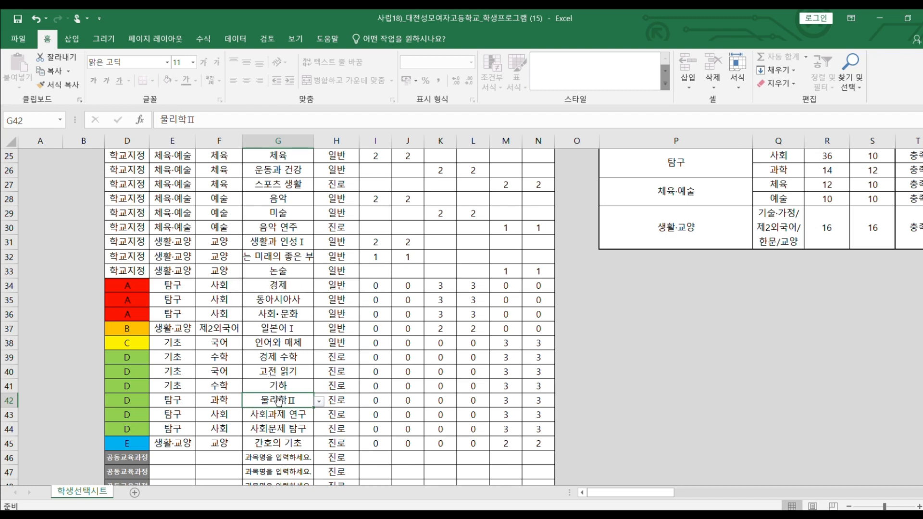
# - Set the fourth group D row's subject to 생활과 과학 and check the 과학 credit requirement
pyautogui.click(318, 401)
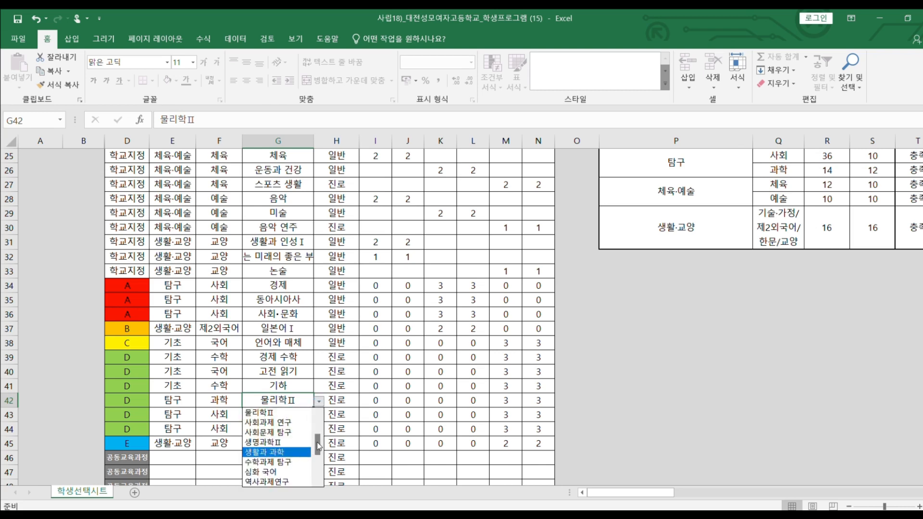
pyautogui.click(277, 452)
pyautogui.moveTo(621, 493); pyautogui.dragTo(644, 491)
pyautogui.scroll(3, 622, 391)
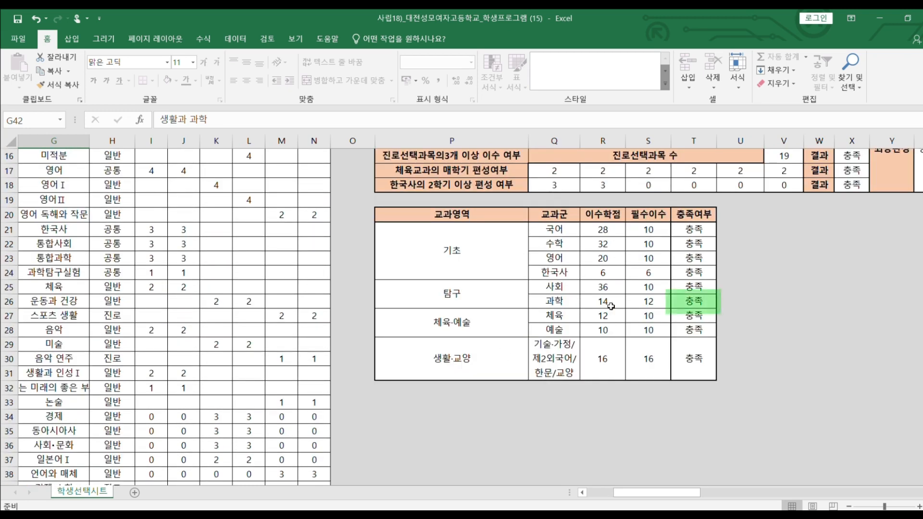
pyautogui.moveTo(633, 495); pyautogui.dragTo(634, 498)
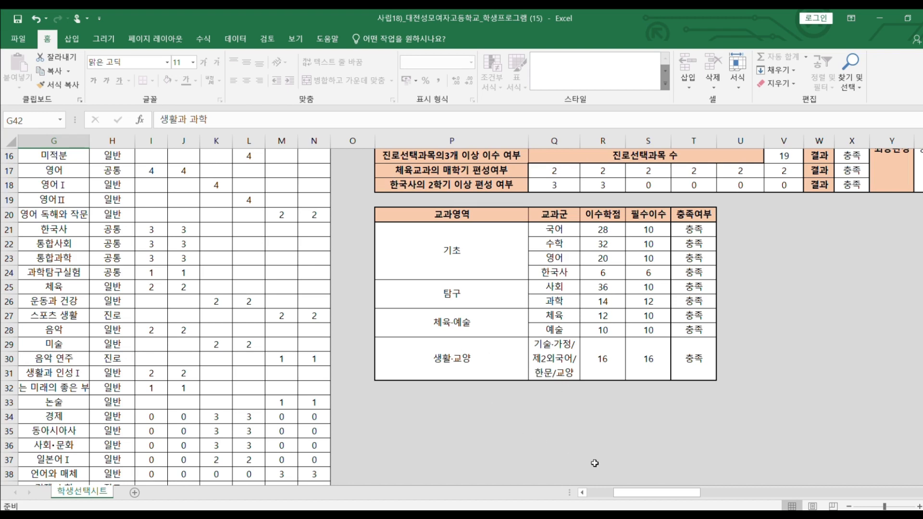
# - Set the first 공동교육과정 row's curriculum area to 탐구 and its subject group to 과학
pyautogui.moveTo(642, 494); pyautogui.dragTo(594, 497)
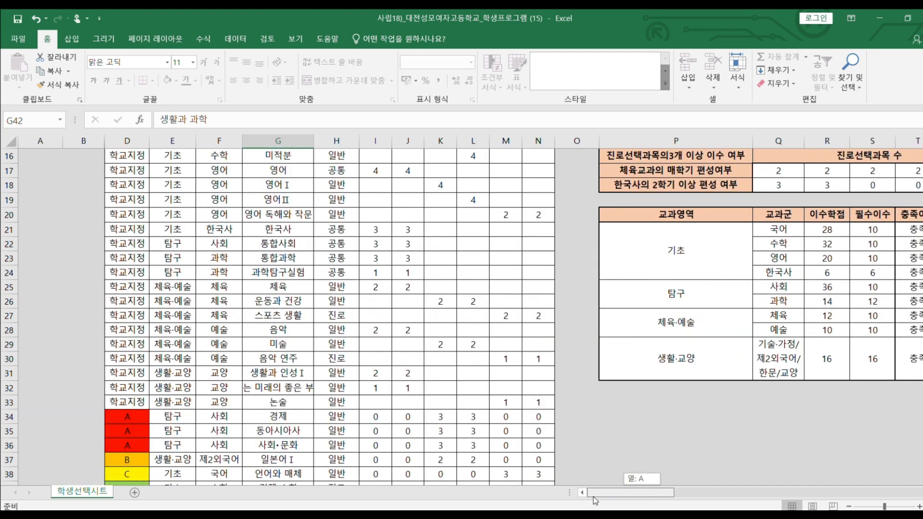
pyautogui.scroll(-2, 277, 271)
pyautogui.scroll(-4, 277, 270)
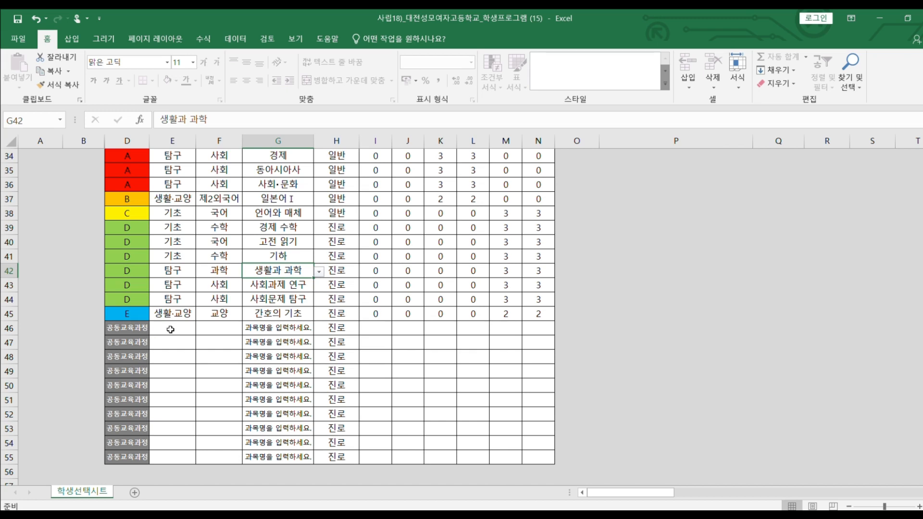
pyautogui.click(203, 331)
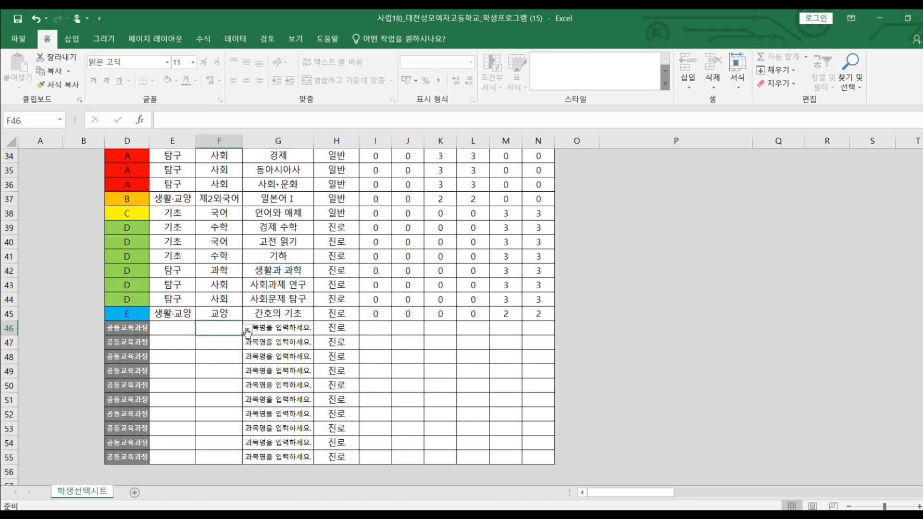
pyautogui.click(175, 329)
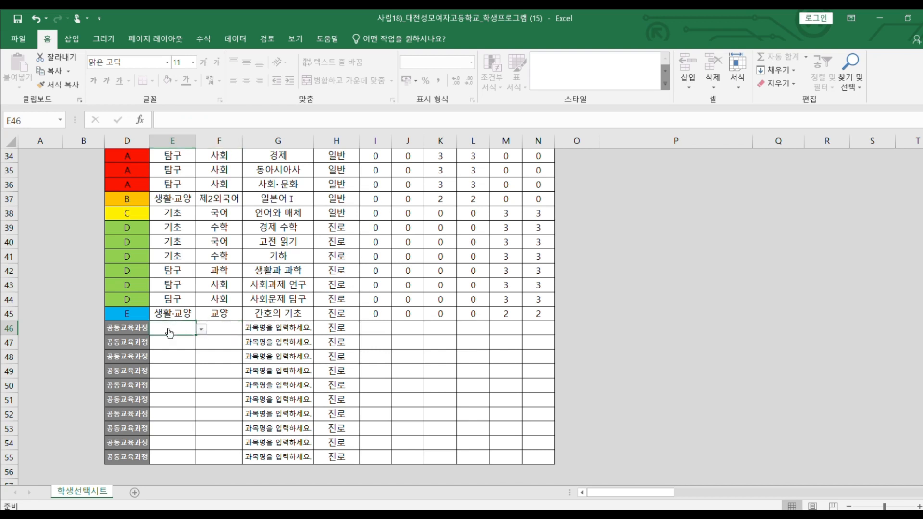
pyautogui.click(201, 329)
pyautogui.click(180, 350)
pyautogui.click(221, 331)
pyautogui.click(247, 329)
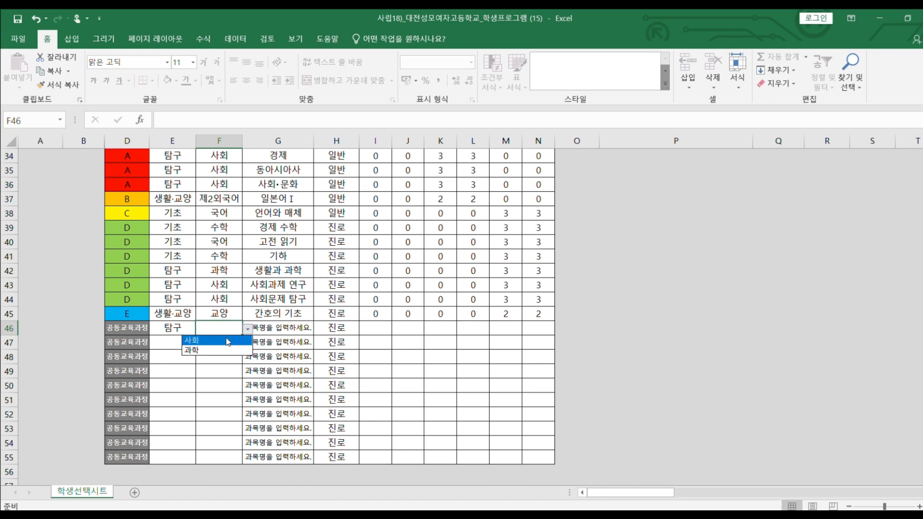
pyautogui.click(222, 352)
# - Enter 고급물리학 as the first 공동교육과정 row's subject, with 3 credits in the second semester of 2학년
pyautogui.click(287, 330)
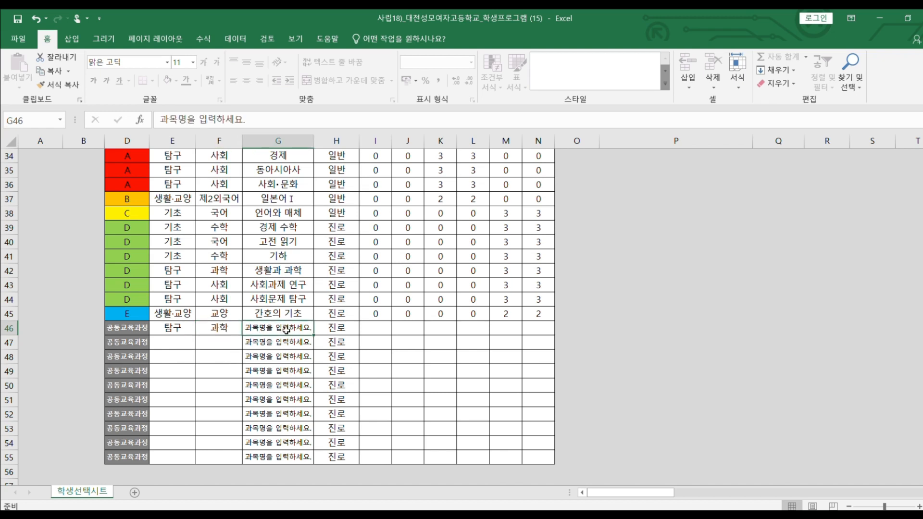
pyautogui.write('고급')
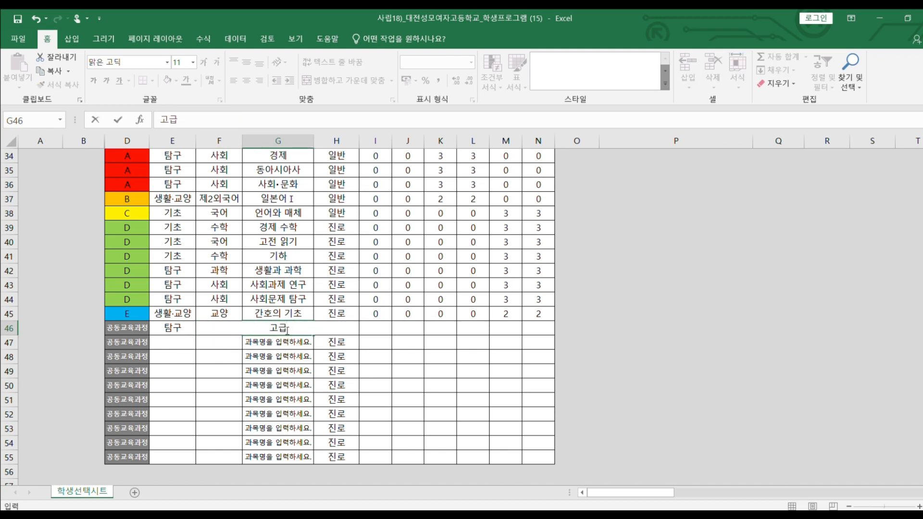
pyautogui.write('물리학')
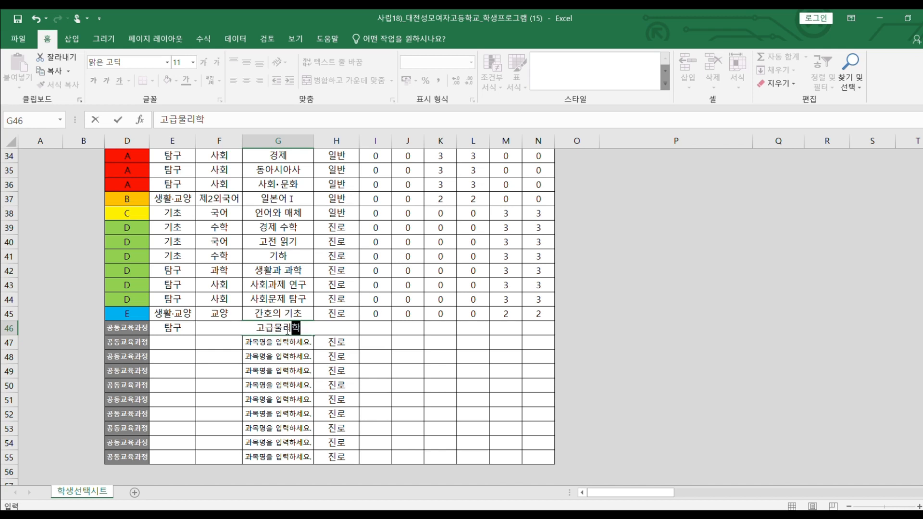
pyautogui.press('Tab')
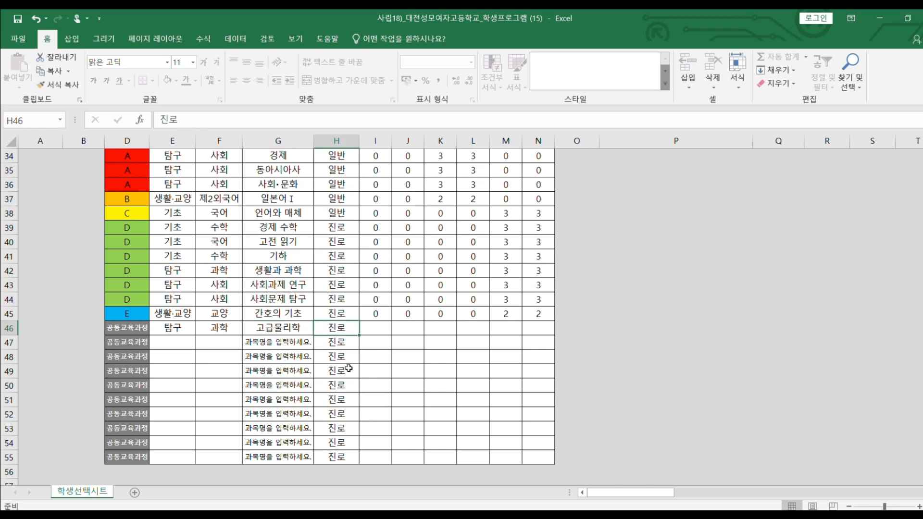
pyautogui.click(475, 328)
pyautogui.write('3')
pyautogui.click(601, 300)
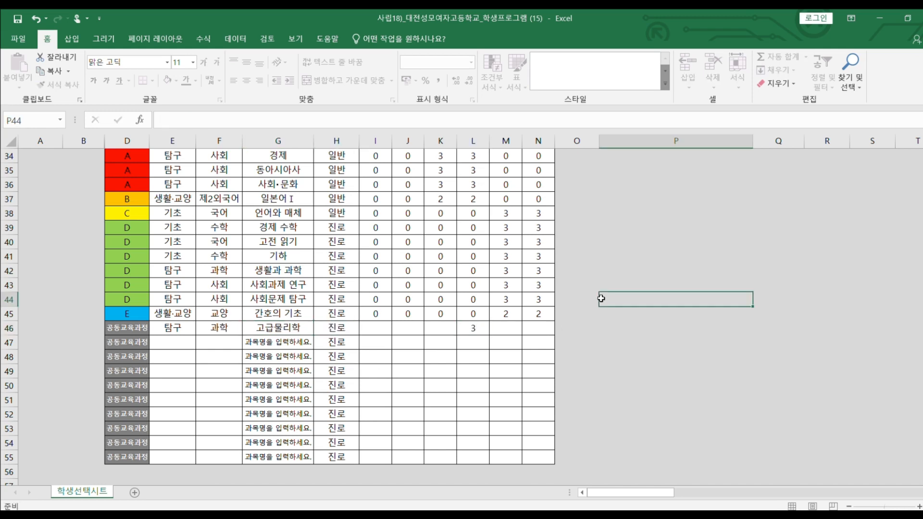
# - Check the 2학년 second-semester subtotal, the minimum and current total credits, and the 과학 credits earned
pyautogui.scroll(3, 703, 278)
pyautogui.scroll(7, 703, 278)
pyautogui.moveTo(647, 496); pyautogui.dragTo(680, 498)
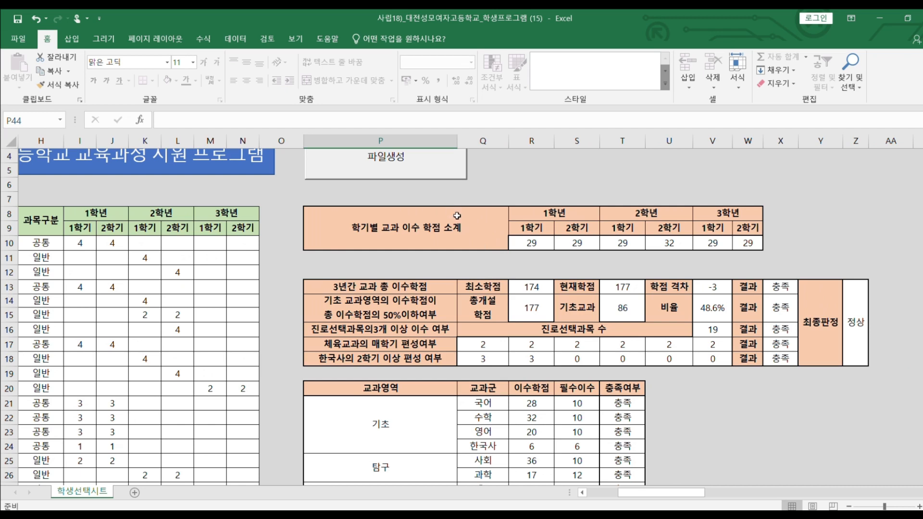
pyautogui.click(658, 245)
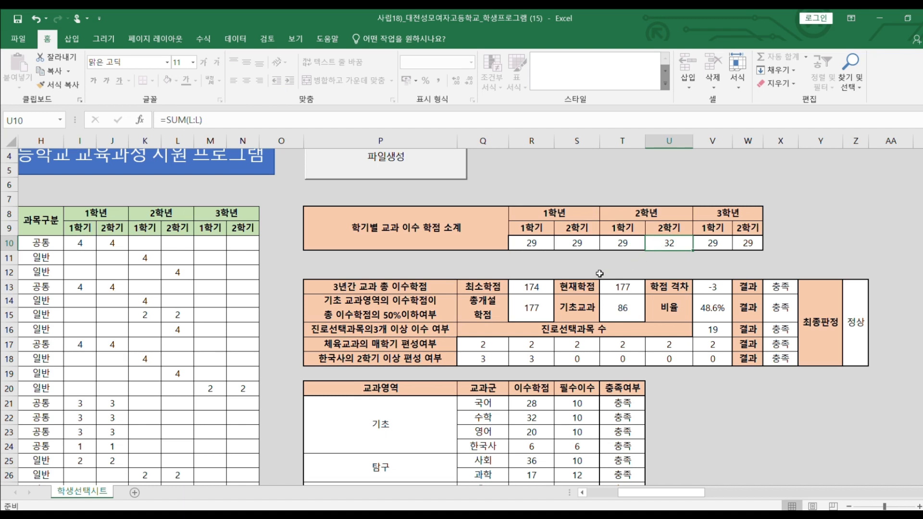
pyautogui.click(532, 288)
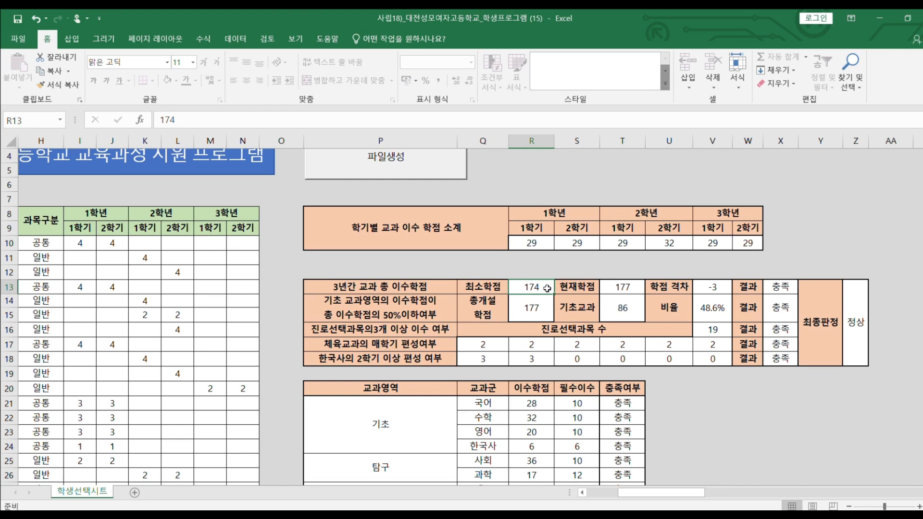
pyautogui.click(620, 289)
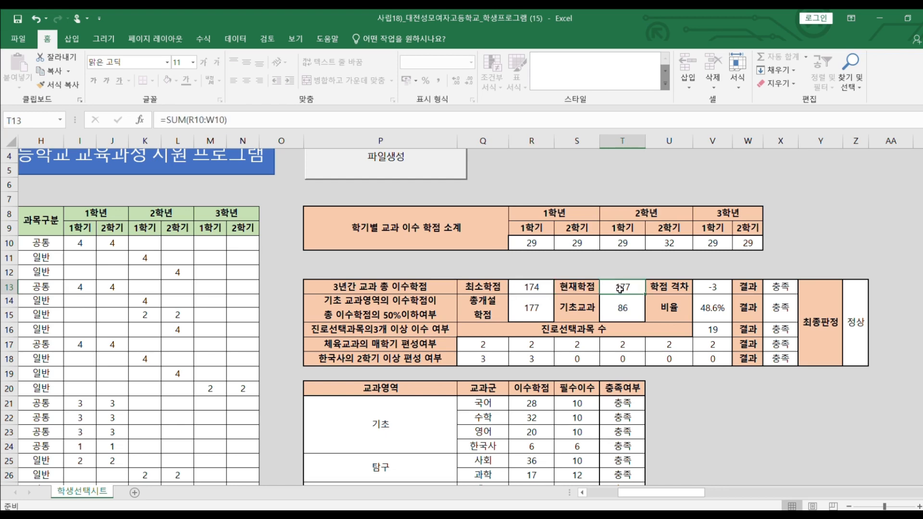
pyautogui.scroll(-2, 620, 288)
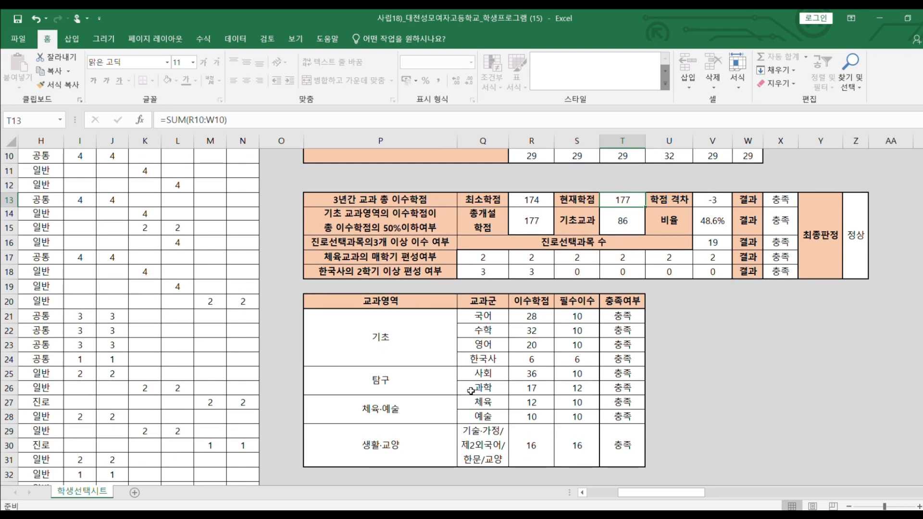
pyautogui.click(527, 386)
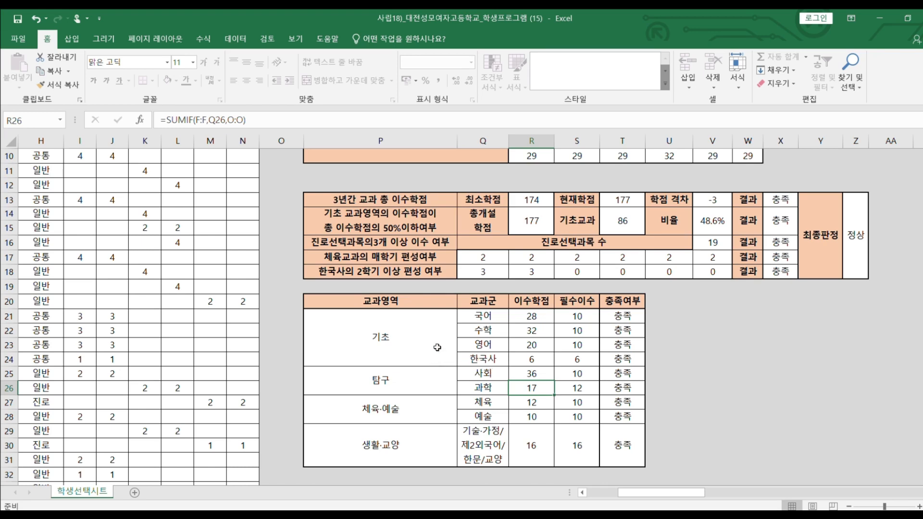
# - Set the second 공동교육과정 row's curriculum area to 기초 and its subject group to 수학
pyautogui.scroll(-2, 499, 296)
pyautogui.moveTo(662, 492); pyautogui.dragTo(582, 495)
pyautogui.scroll(-3, 248, 317)
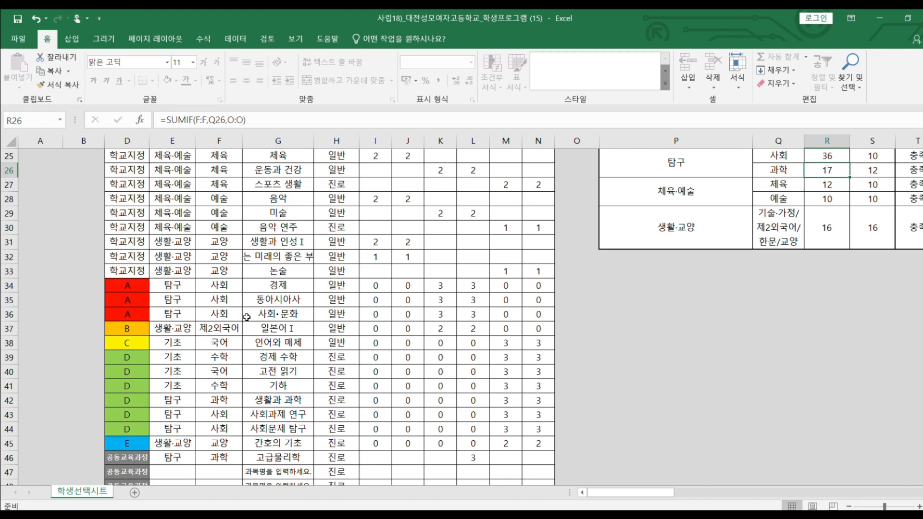
pyautogui.scroll(-2, 245, 322)
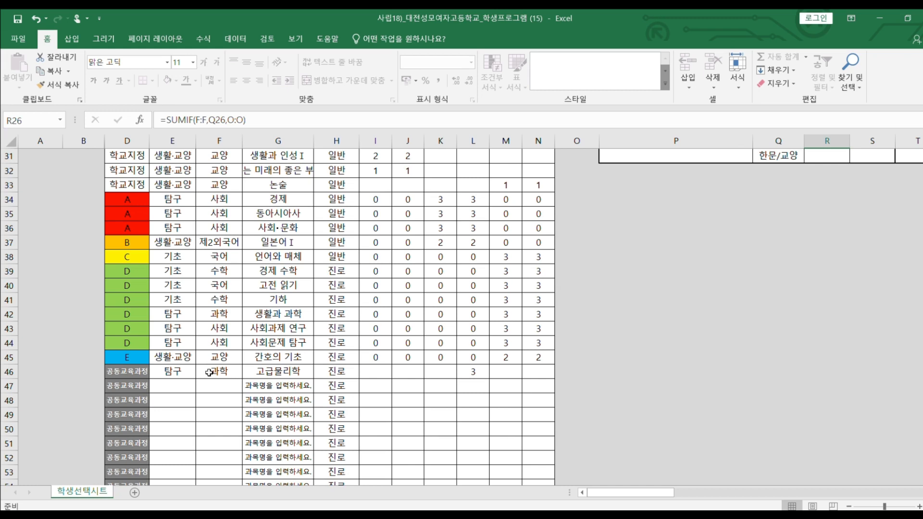
pyautogui.click(176, 389)
pyautogui.click(201, 387)
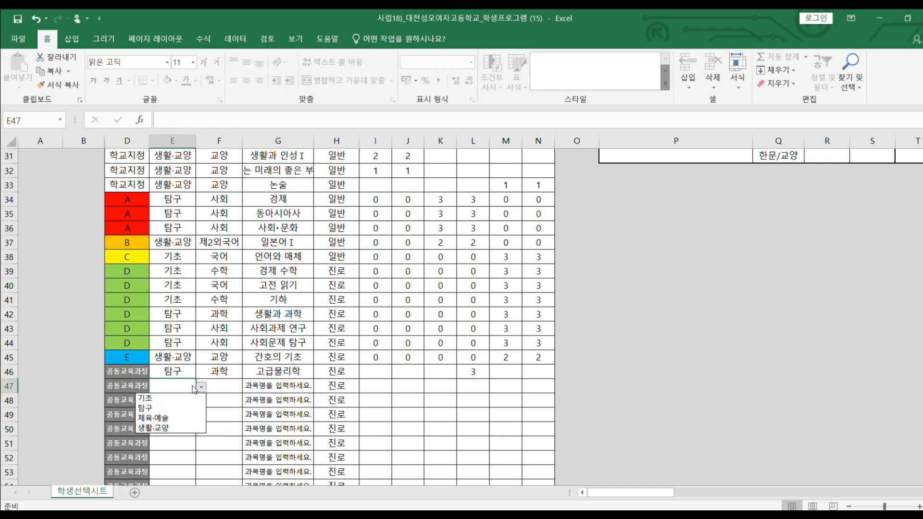
pyautogui.click(172, 400)
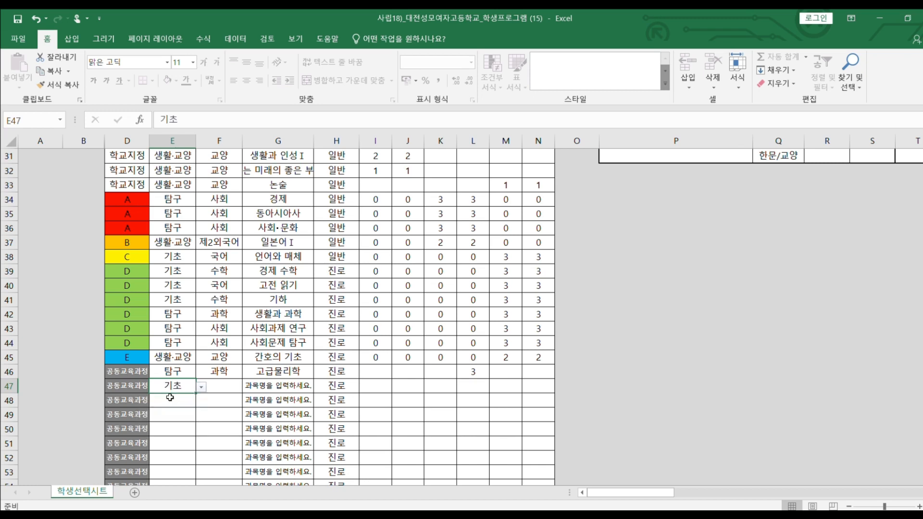
pyautogui.click(219, 388)
pyautogui.click(247, 387)
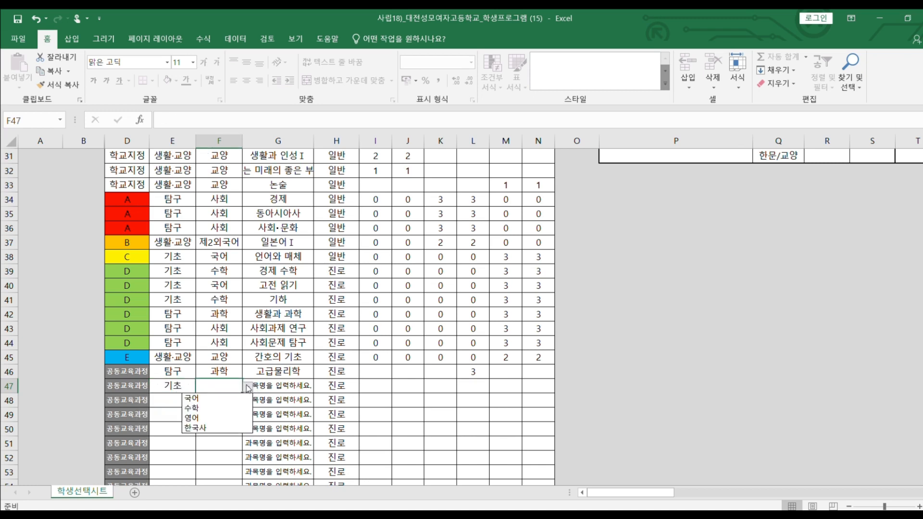
pyautogui.click(210, 408)
# - Enter 심화수학 as the second 공동교육과정 row's subject, with 2 credits in the first semester of 2학년
pyautogui.click(271, 385)
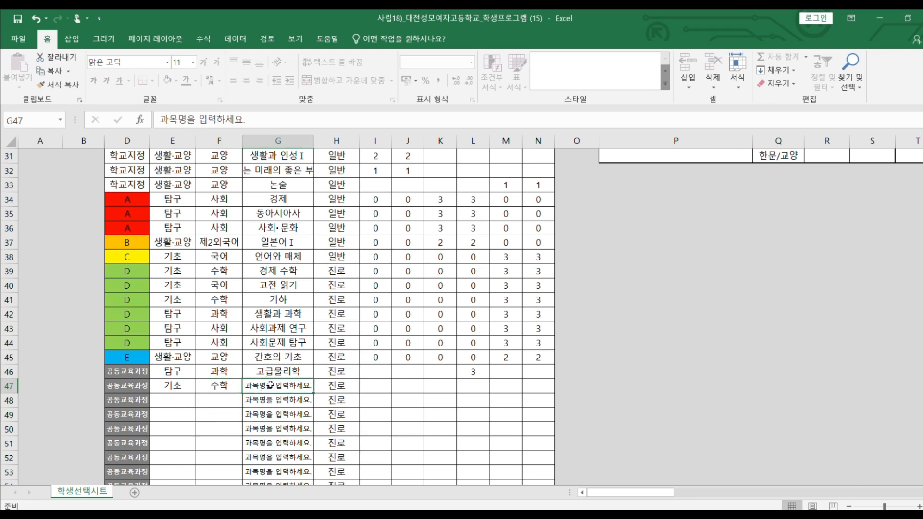
pyautogui.write('심화수학')
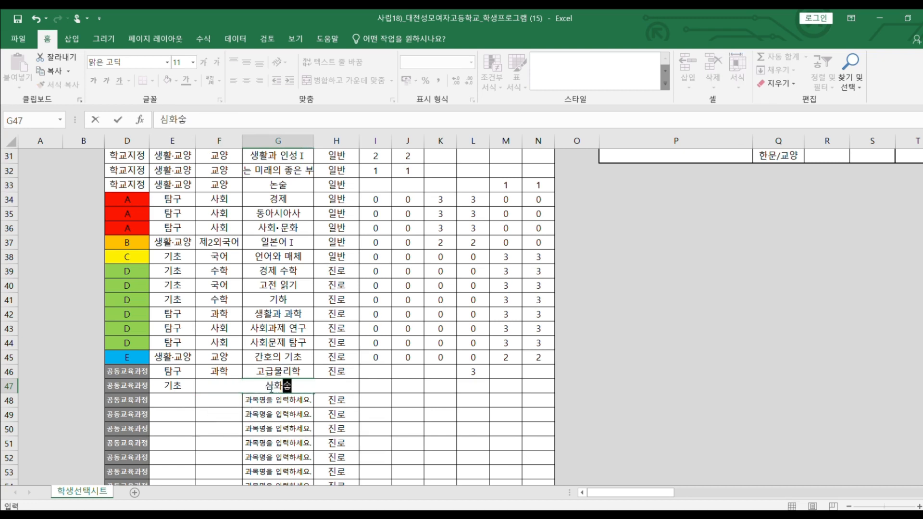
pyautogui.click(267, 408)
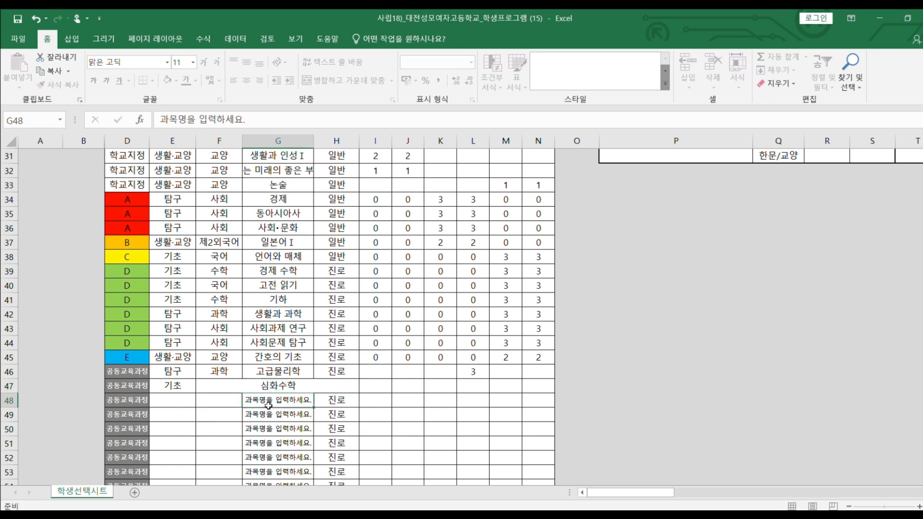
pyautogui.click(439, 386)
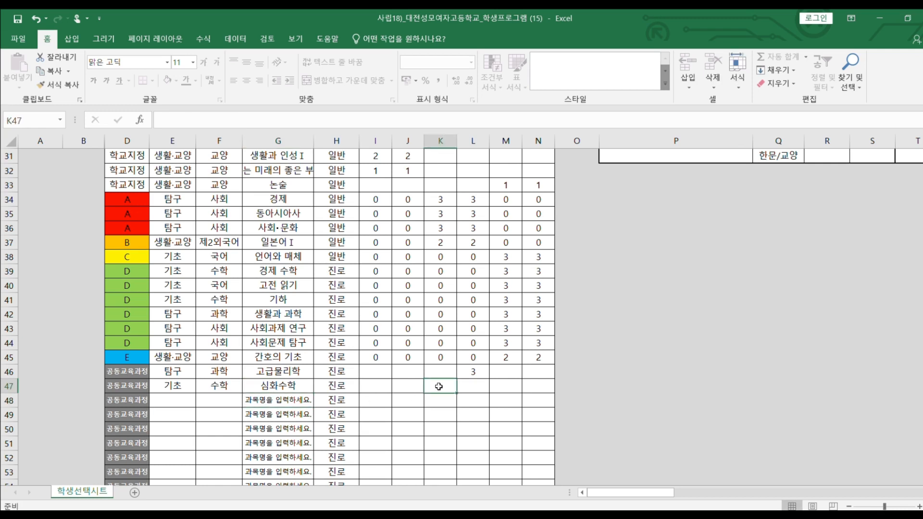
pyautogui.write('2')
# - Set the third 공동교육과정 row's curriculum area to 기초 and its subject group to 수학
pyautogui.click(172, 402)
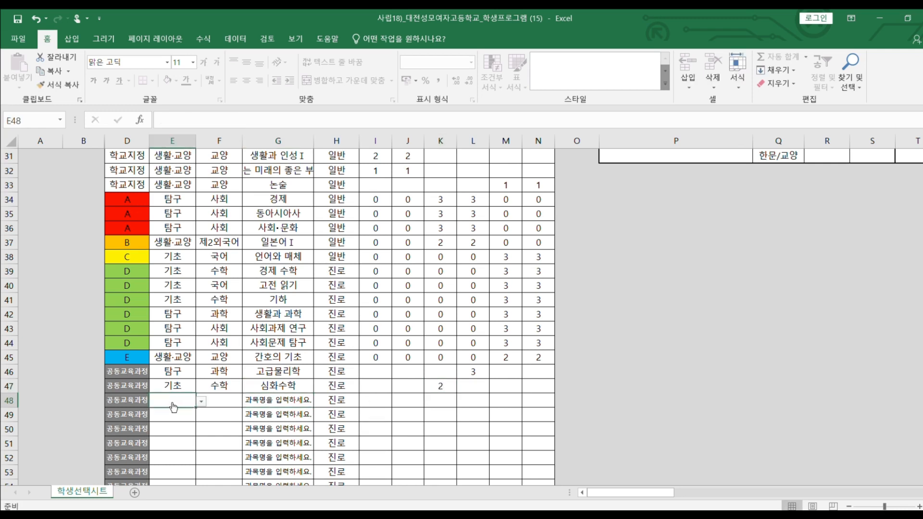
pyautogui.click(201, 404)
pyautogui.click(169, 417)
pyautogui.click(219, 402)
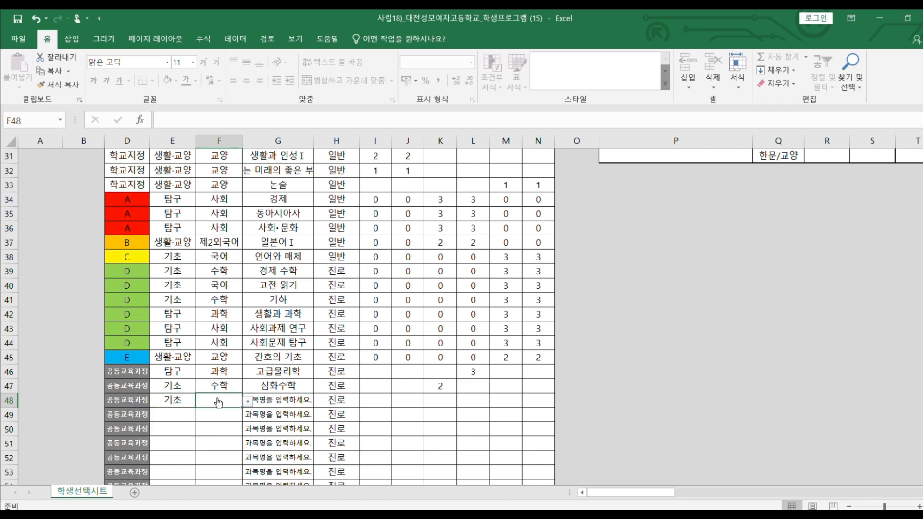
pyautogui.write('수학')
# - Enter 고급수학2 as the third 공동교육과정 row's subject, with 3 credits in the second semester of 2학년
pyautogui.click(270, 400)
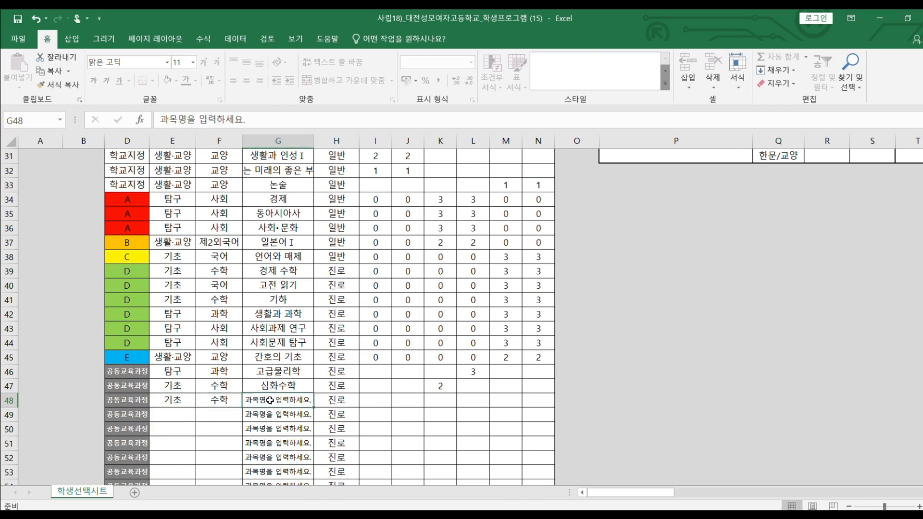
pyautogui.write('고급수학2')
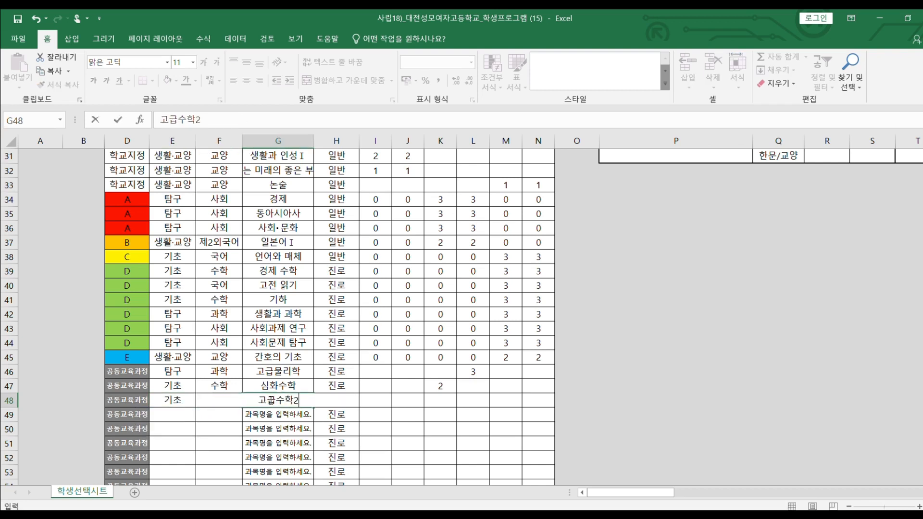
pyautogui.click(397, 409)
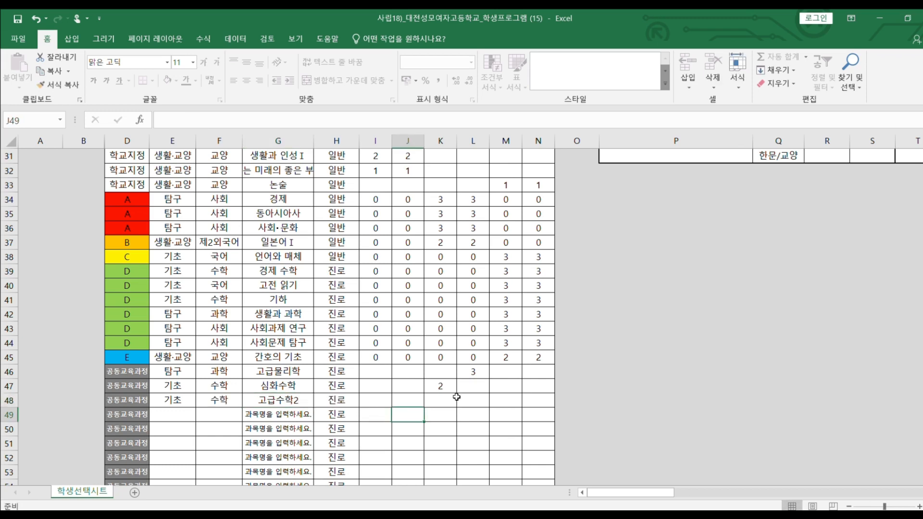
pyautogui.click(476, 398)
pyautogui.write('3')
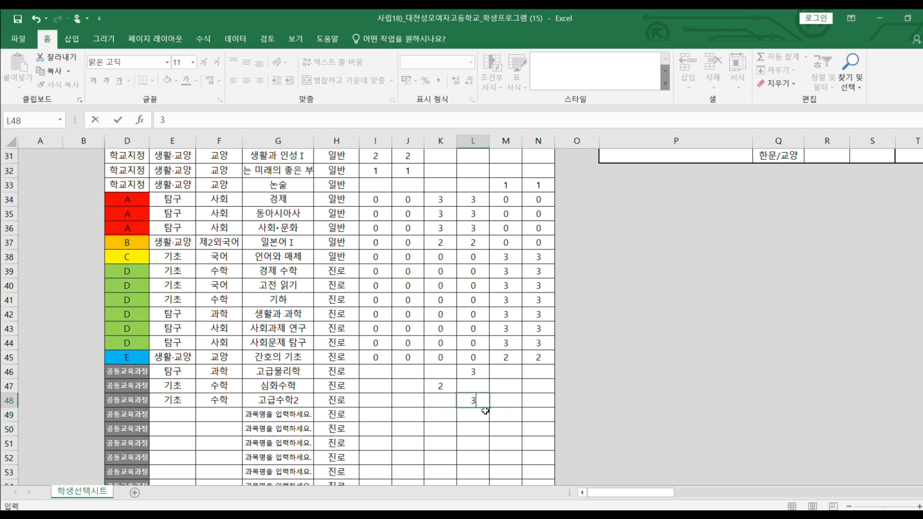
pyautogui.click(512, 388)
# - Check the current total credits and the 기초 교과 credits used for the 50% limit
pyautogui.moveTo(613, 498); pyautogui.dragTo(639, 498)
pyautogui.scroll(10, 585, 331)
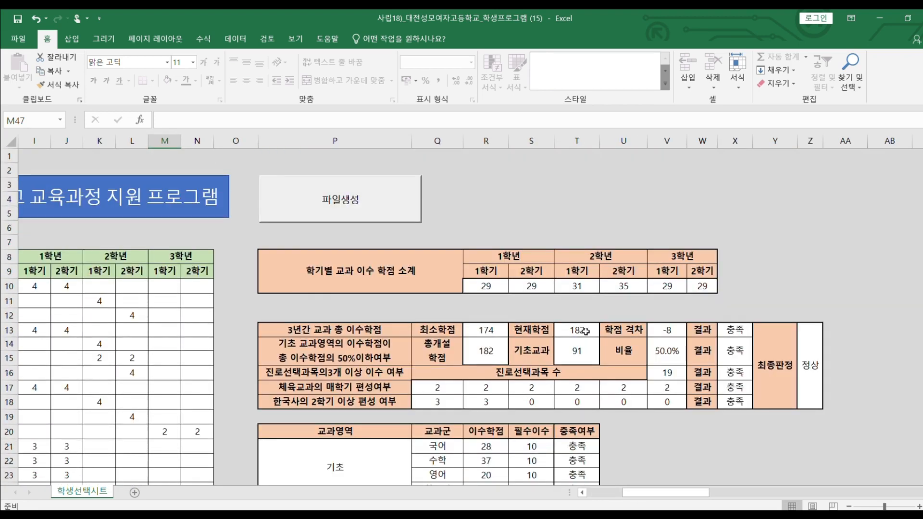
pyautogui.scroll(-1, 585, 331)
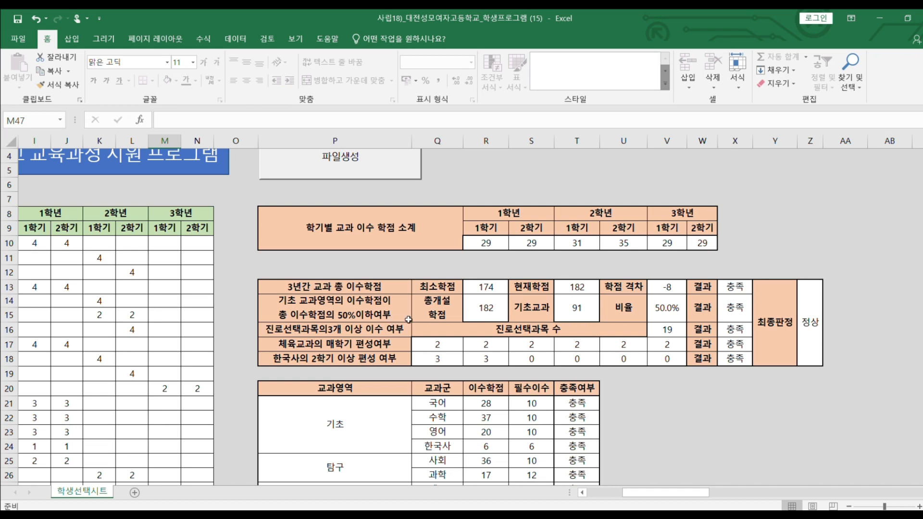
pyautogui.click(488, 311)
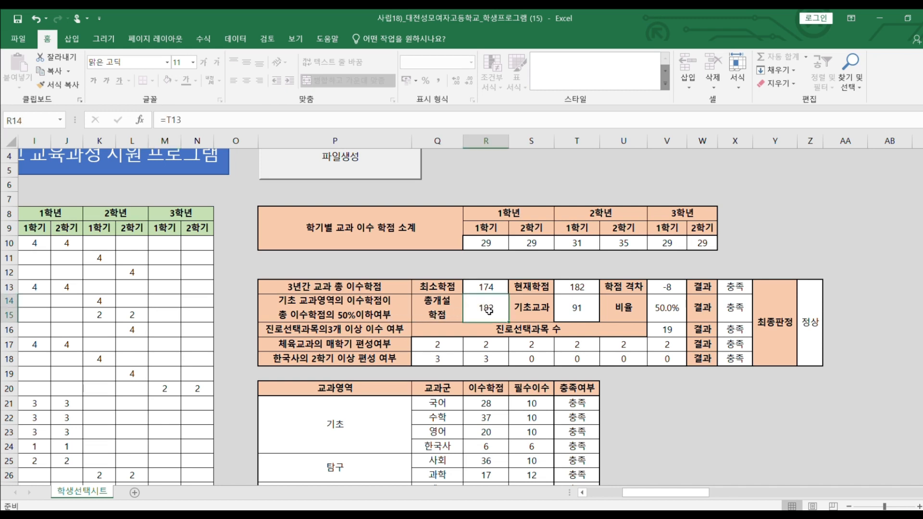
pyautogui.click(578, 310)
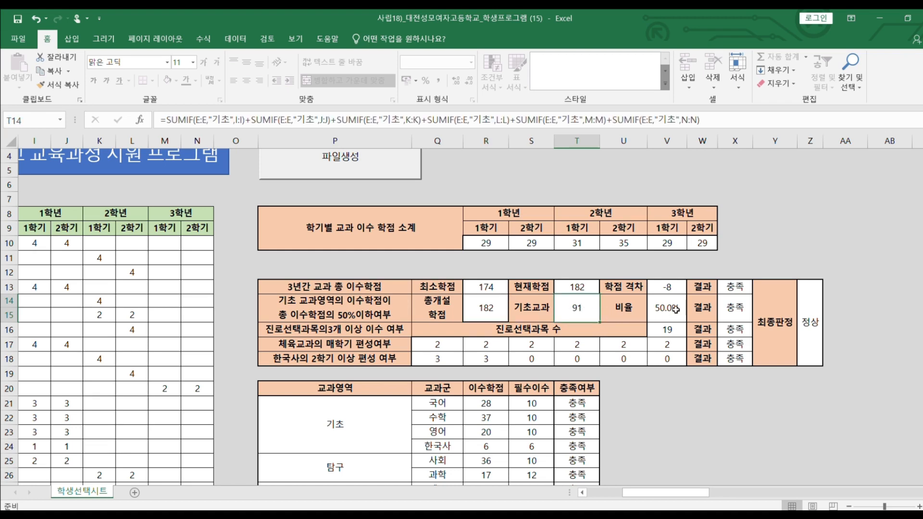
# - Set the fourth 공동교육과정 row's curriculum area to 기초 and its subject group to 수학
pyautogui.moveTo(663, 494); pyautogui.dragTo(583, 495)
pyautogui.scroll(-3, 250, 397)
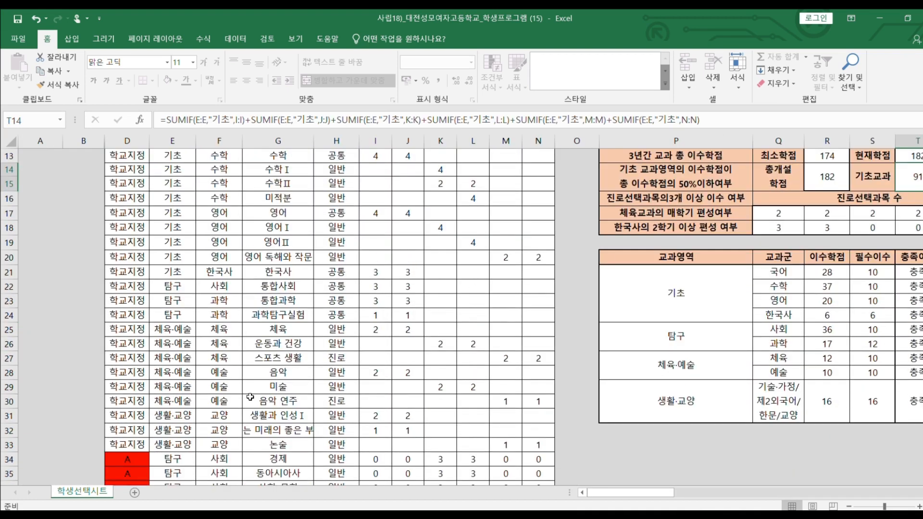
pyautogui.scroll(-8, 250, 397)
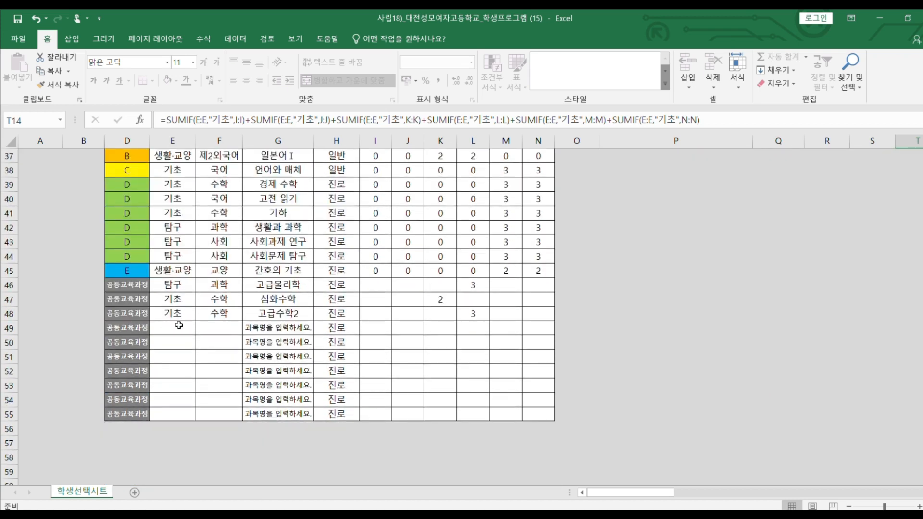
pyautogui.click(179, 325)
pyautogui.click(201, 328)
pyautogui.click(185, 340)
pyautogui.click(220, 327)
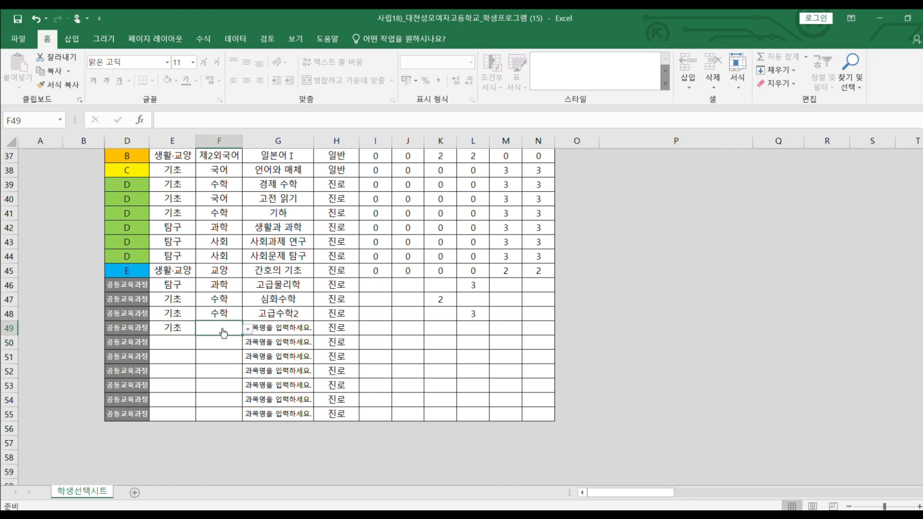
pyautogui.write('수학')
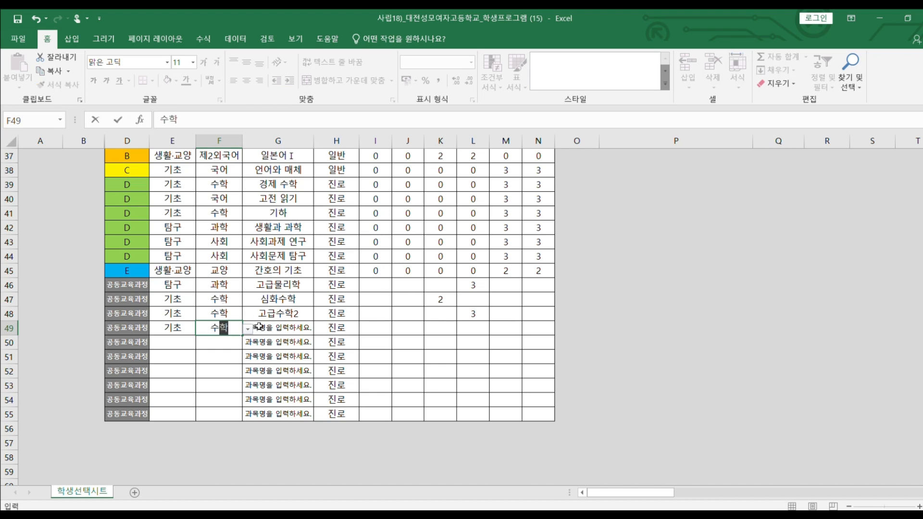
# - Enter 인공지능수학 as the fourth 공동교육과정 row's subject, with 2 credits in the first semester of 3학년
pyautogui.click(286, 328)
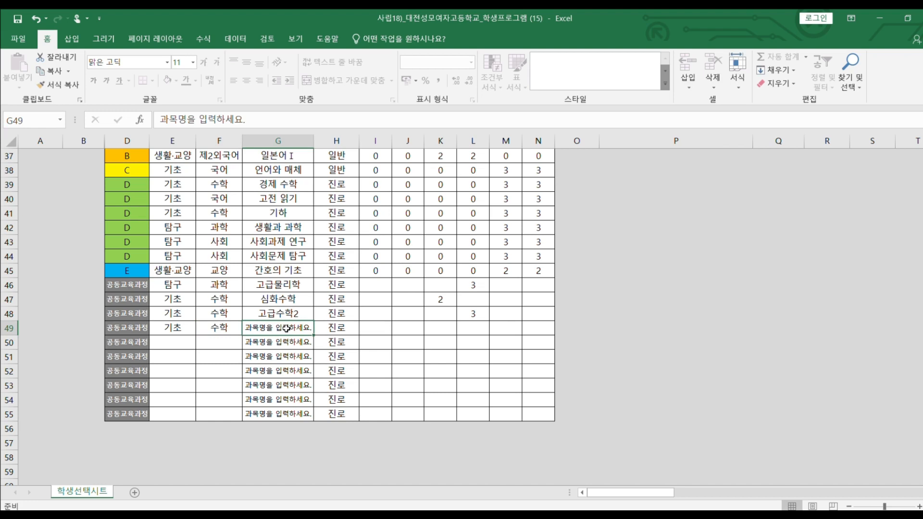
pyautogui.write('인공지능의')
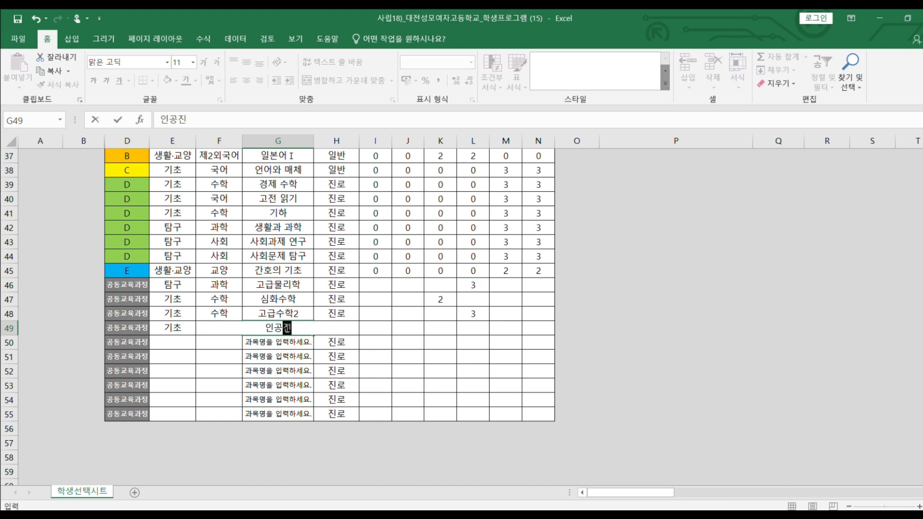
pyautogui.press('BackSpace')
pyautogui.press('BackSpace')
pyautogui.press('BackSpace')
pyautogui.press('BackSpace')
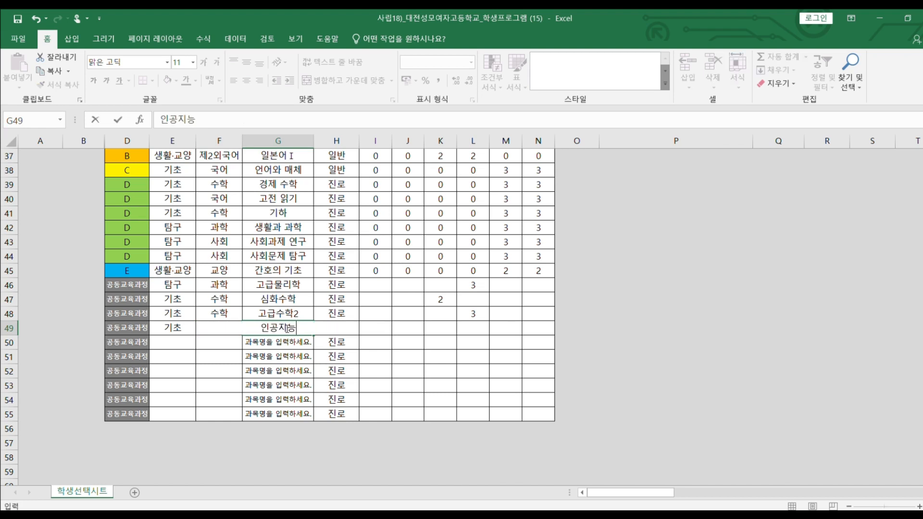
pyautogui.write('지능수학')
pyautogui.press('Tab')
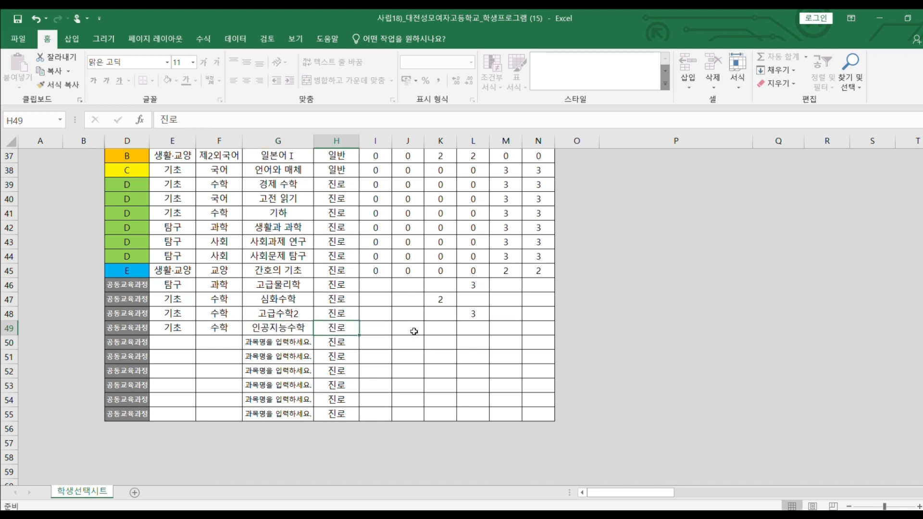
pyautogui.click(499, 331)
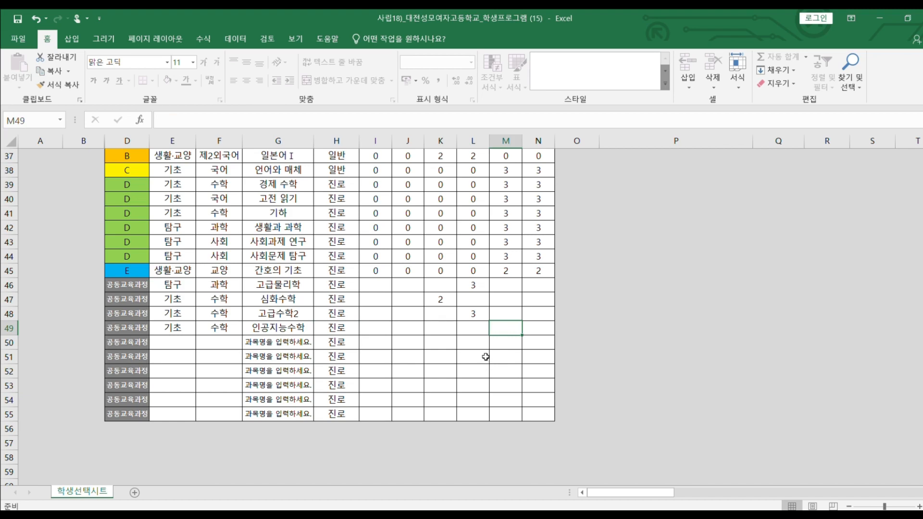
pyautogui.write('2')
pyautogui.click(655, 299)
# - Check the total offered credits, the 기초교과 credits and their ratio against the 50% limit
pyautogui.moveTo(641, 489); pyautogui.dragTo(664, 494)
pyautogui.scroll(8, 639, 346)
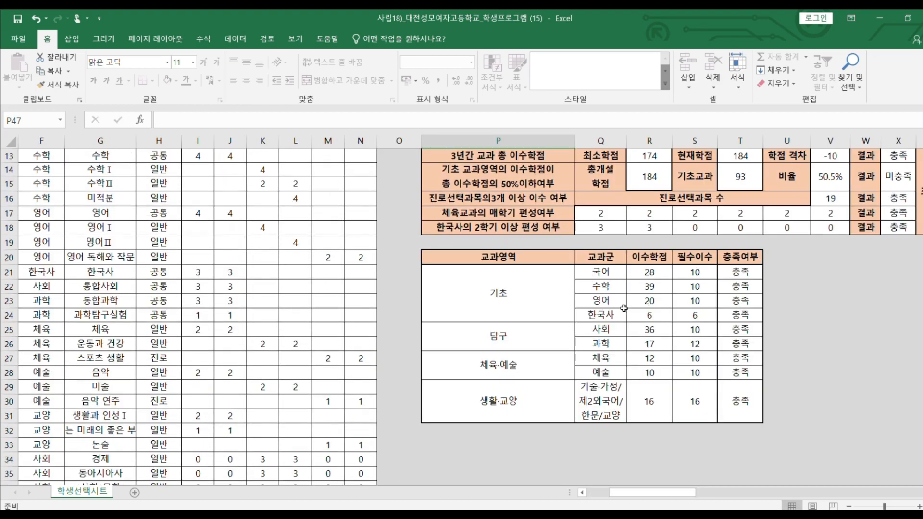
pyautogui.scroll(2, 623, 308)
pyautogui.click(644, 264)
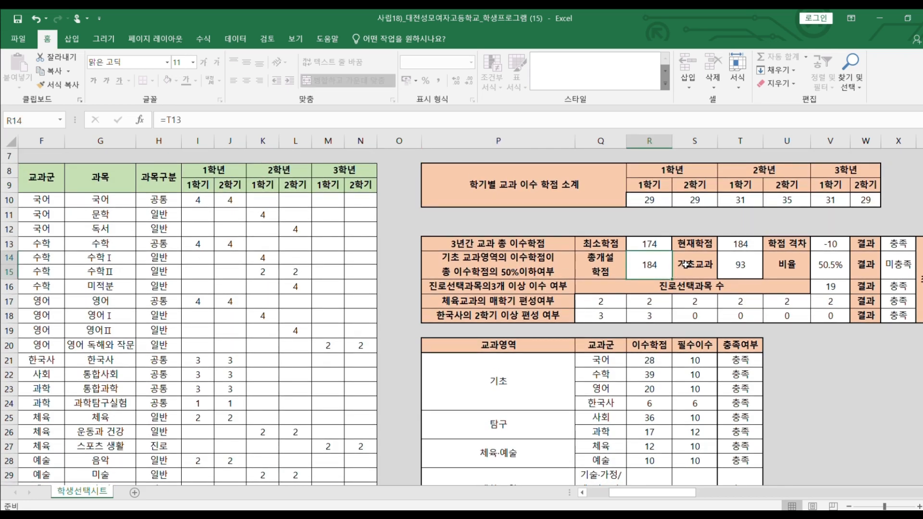
pyautogui.click(730, 265)
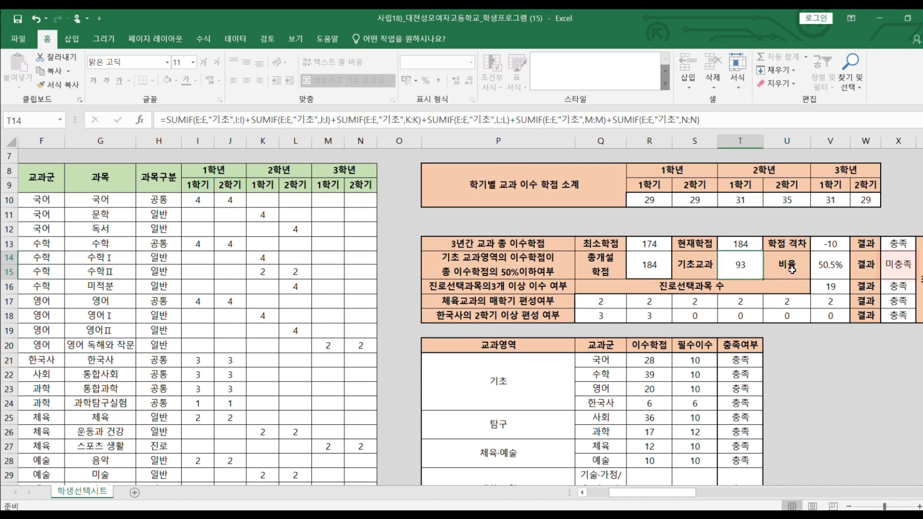
pyautogui.click(831, 267)
# - Review the 기초 courses in the 공동교육과정 rows and compare them with the 50% result and the 최종판정
pyautogui.moveTo(663, 495); pyautogui.dragTo(623, 500)
pyautogui.scroll(-9, 124, 354)
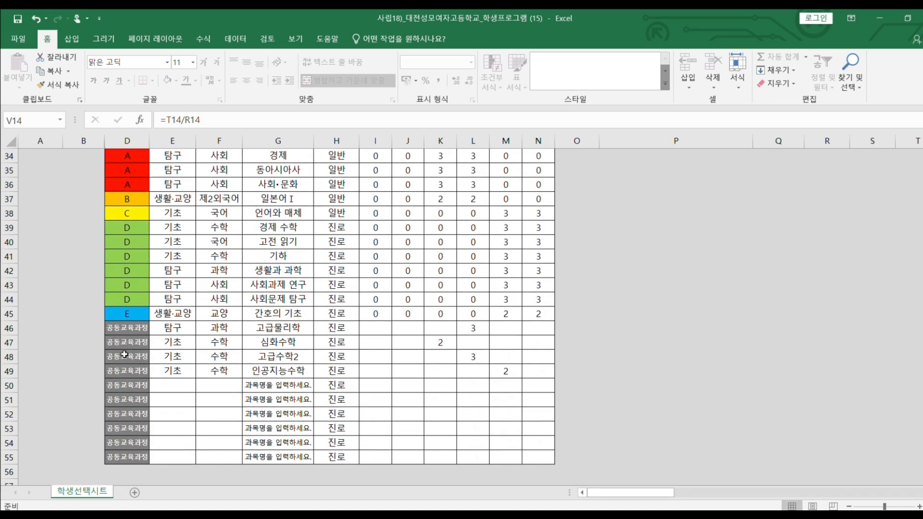
pyautogui.click(159, 343)
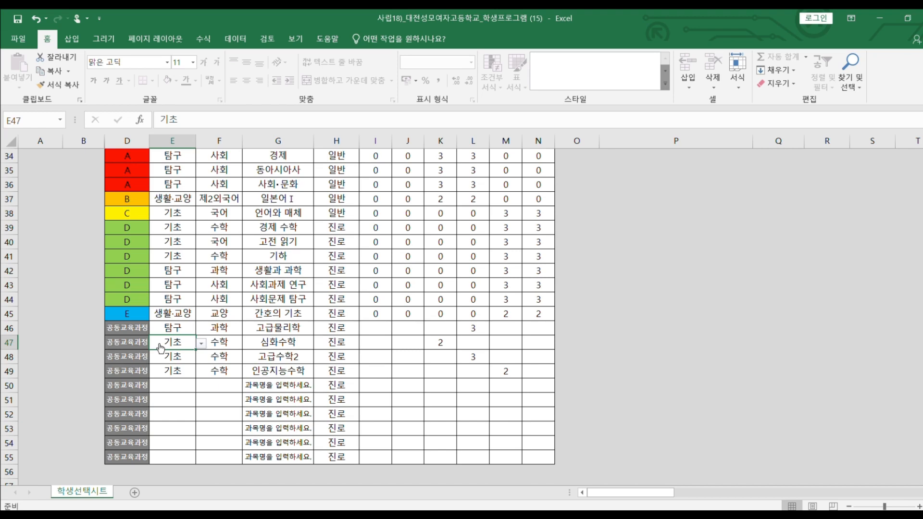
pyautogui.hscroll(6, 597, 391)
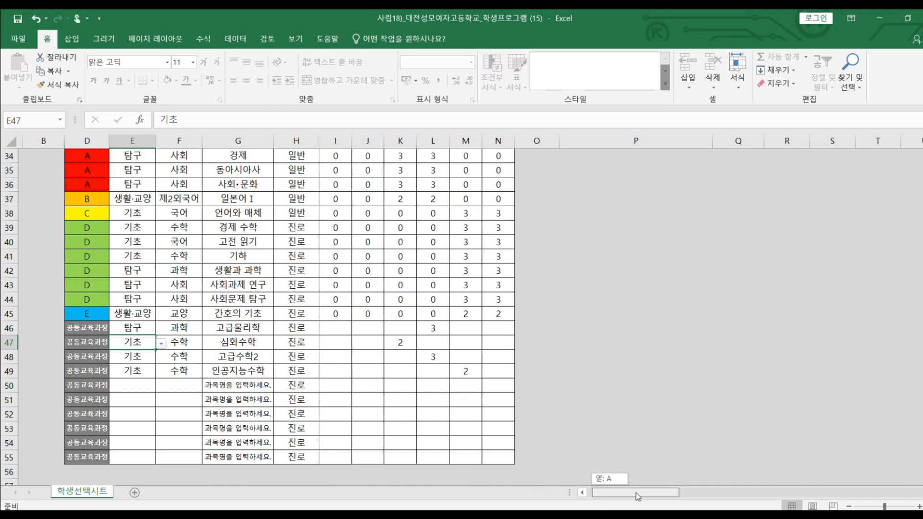
pyautogui.scroll(5, 541, 309)
pyautogui.scroll(4, 542, 310)
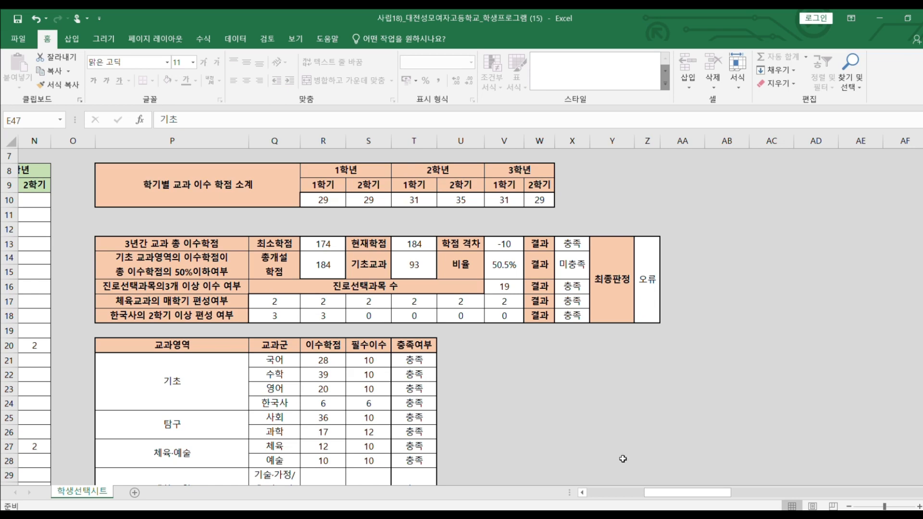
# - Replace 생활과 과학 in elective group D with 도덕윤리 과제연구
pyautogui.moveTo(674, 495); pyautogui.dragTo(617, 495)
pyautogui.scroll(-4, 354, 257)
pyautogui.scroll(-2, 276, 299)
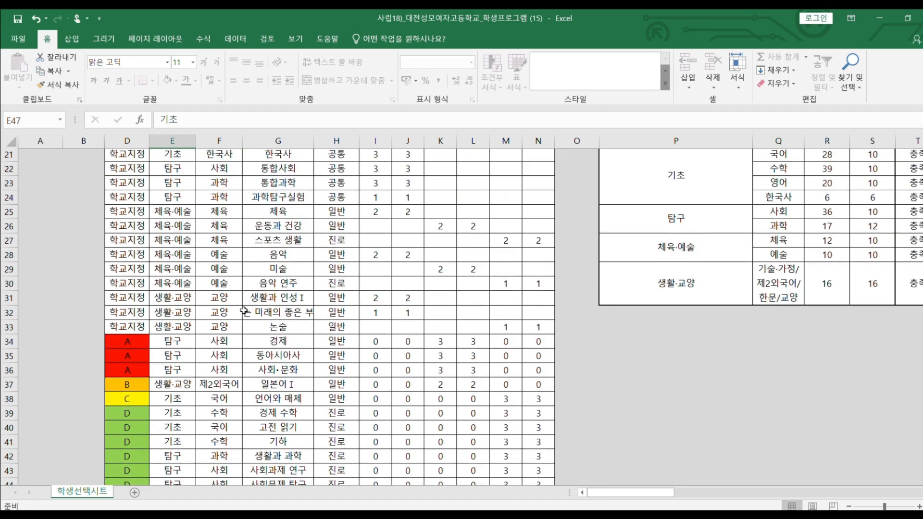
pyautogui.scroll(-1, 277, 360)
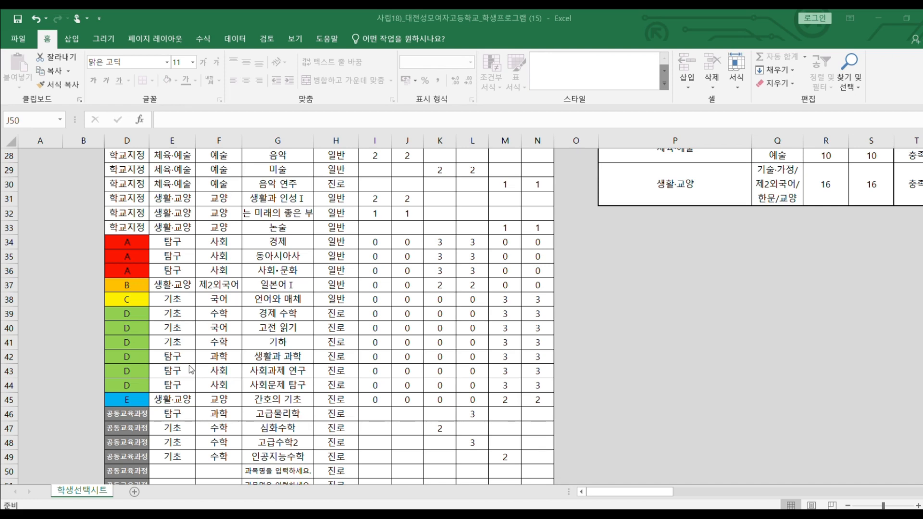
pyautogui.click(285, 355)
pyautogui.click(303, 357)
pyautogui.click(319, 358)
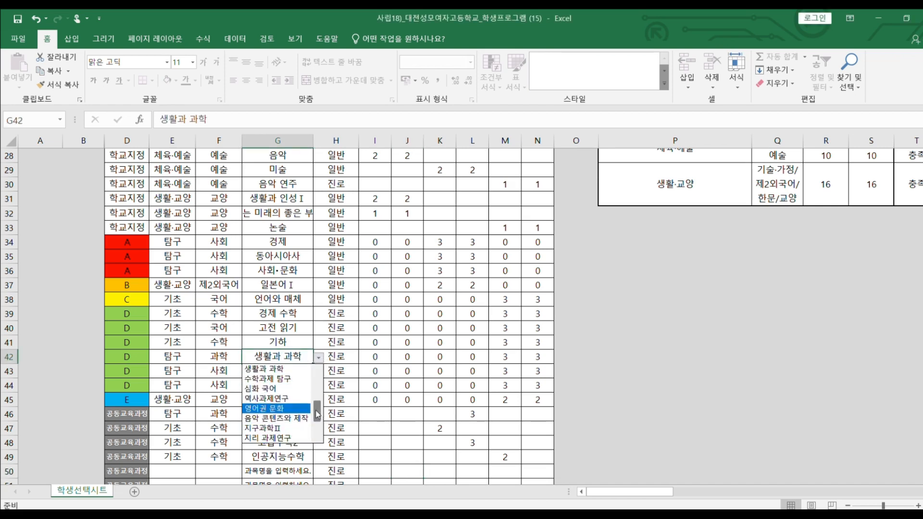
pyautogui.moveTo(318, 414); pyautogui.dragTo(320, 400)
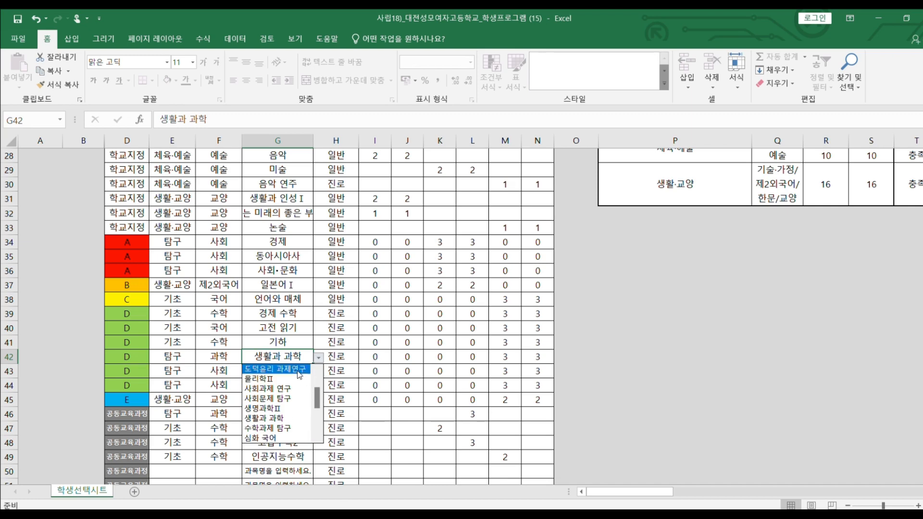
pyautogui.click(253, 368)
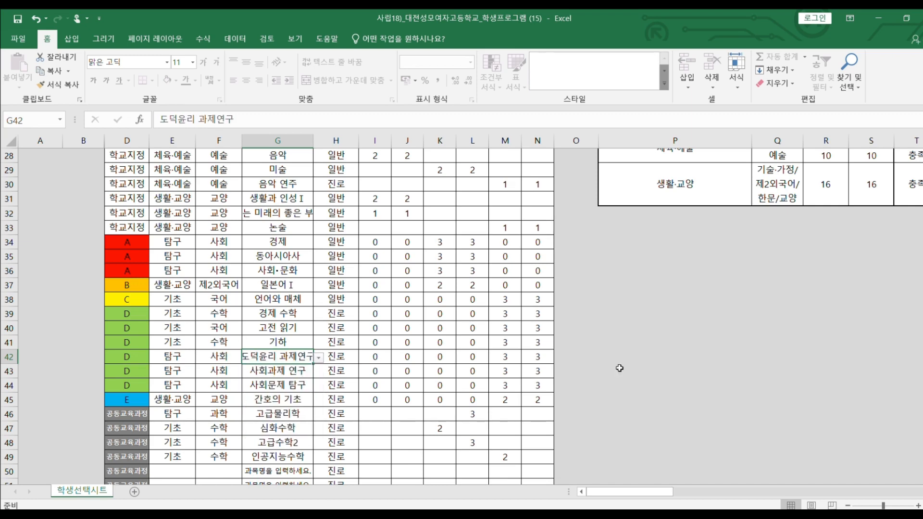
# - Check the 과학 and 사회 credits against the required minimums in the subject group table
pyautogui.moveTo(657, 500); pyautogui.dragTo(678, 500)
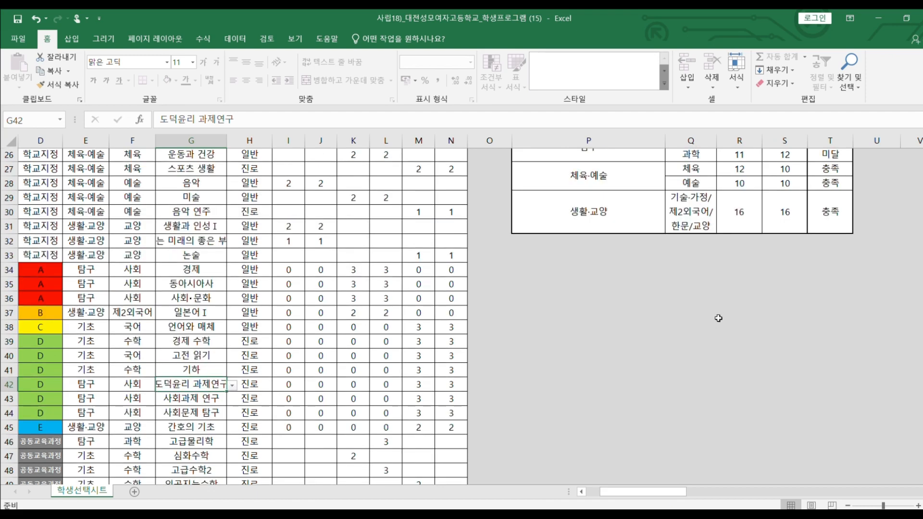
pyautogui.scroll(4, 738, 287)
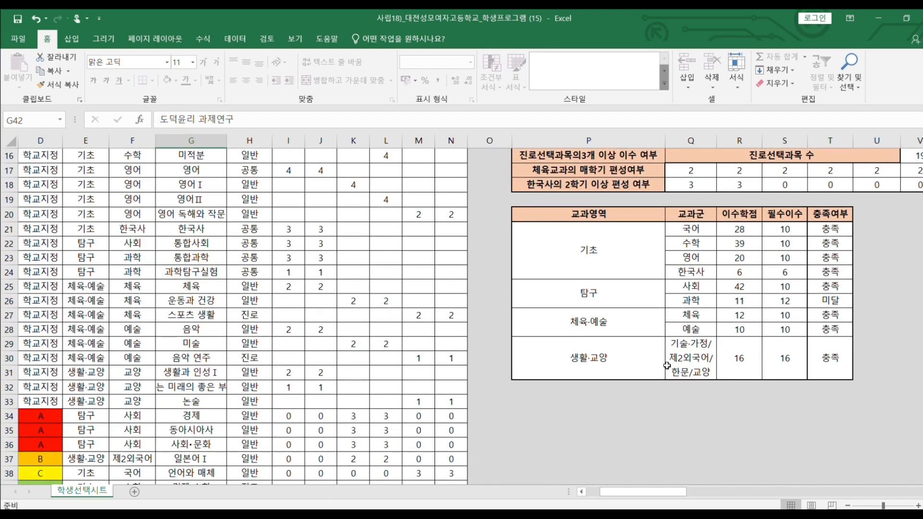
pyautogui.moveTo(648, 493); pyautogui.dragTo(635, 494)
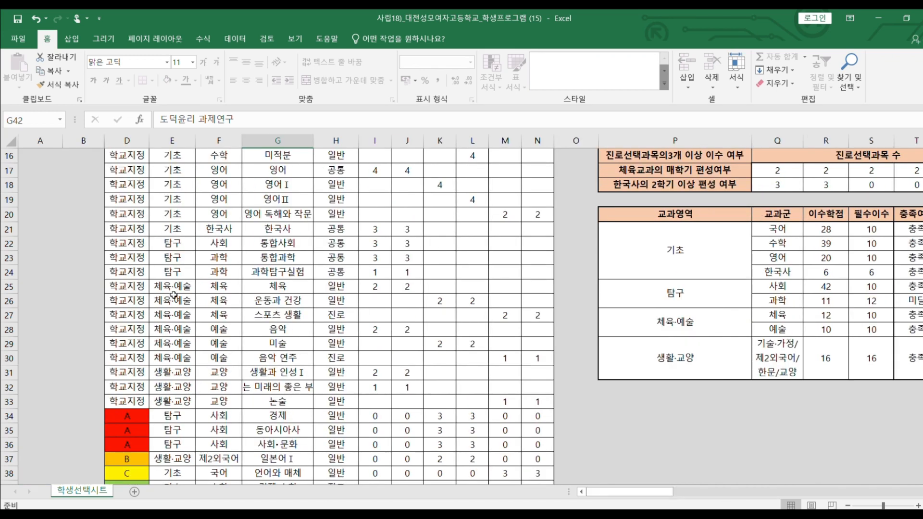
pyautogui.scroll(-4, 183, 326)
pyautogui.scroll(-1, 182, 325)
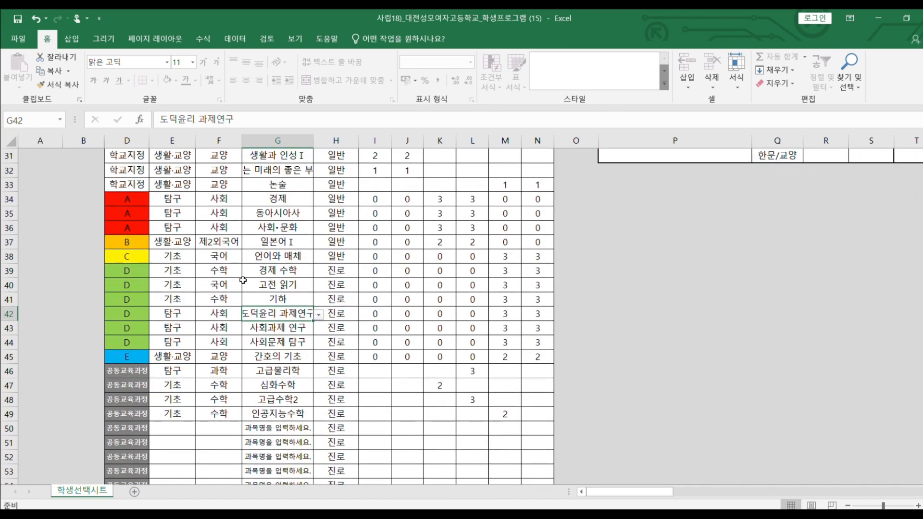
pyautogui.moveTo(631, 493); pyautogui.dragTo(653, 497)
pyautogui.scroll(6, 617, 304)
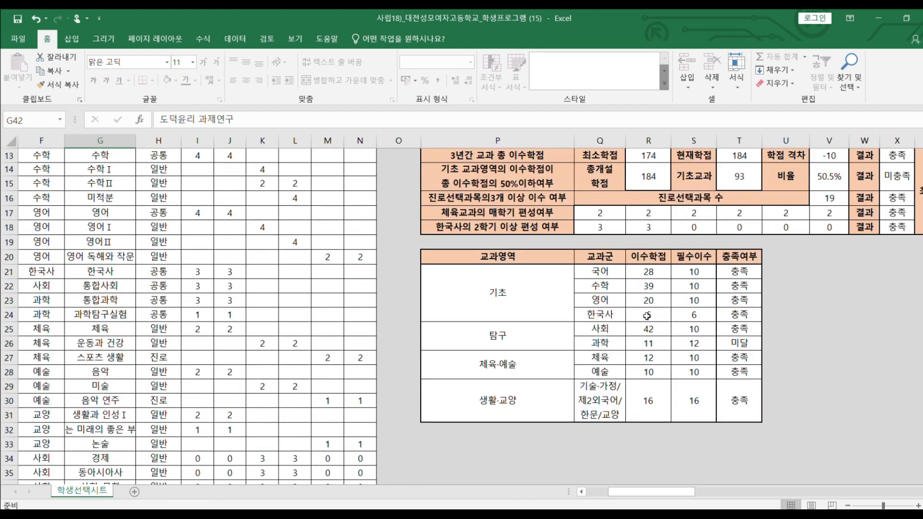
# - Replace 기하 in elective group D with 생활과 과학
pyautogui.moveTo(644, 491); pyautogui.dragTo(560, 494)
pyautogui.scroll(-3, 236, 377)
pyautogui.scroll(-1, 236, 377)
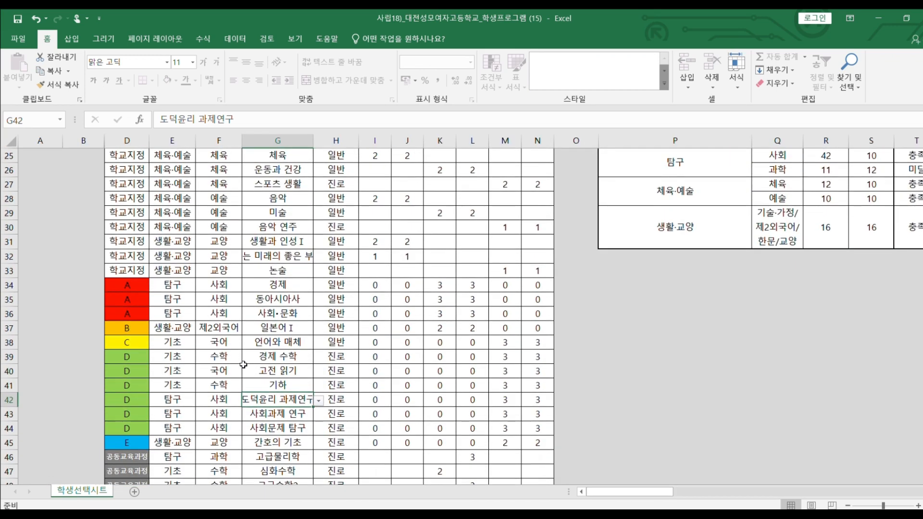
pyautogui.click(282, 384)
pyautogui.click(318, 387)
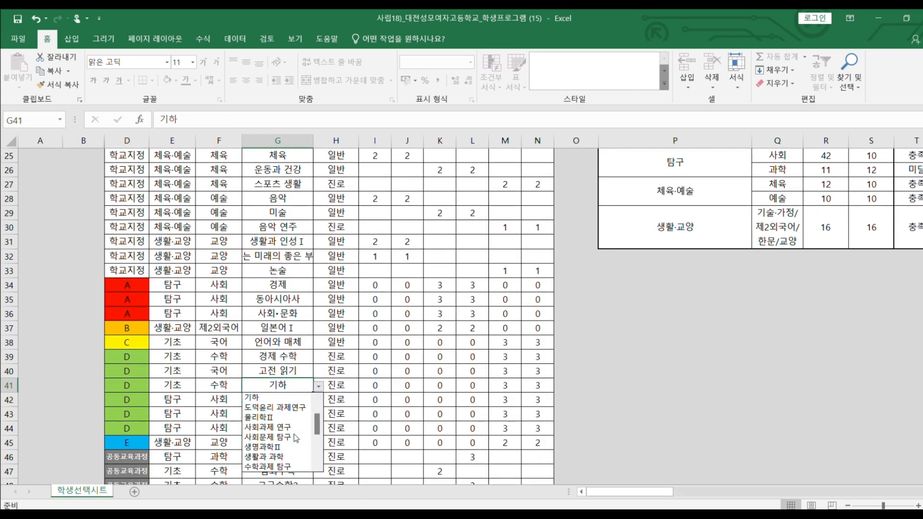
pyautogui.click(282, 458)
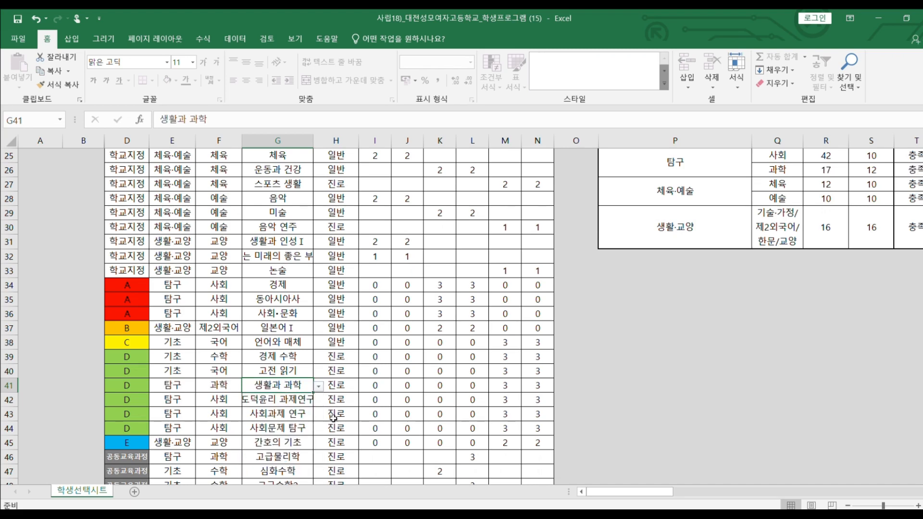
# - Check the 기초교과 ratio and the 과학 requirement result, and review the group D selections
pyautogui.moveTo(592, 494); pyautogui.dragTo(621, 495)
pyautogui.scroll(4, 631, 347)
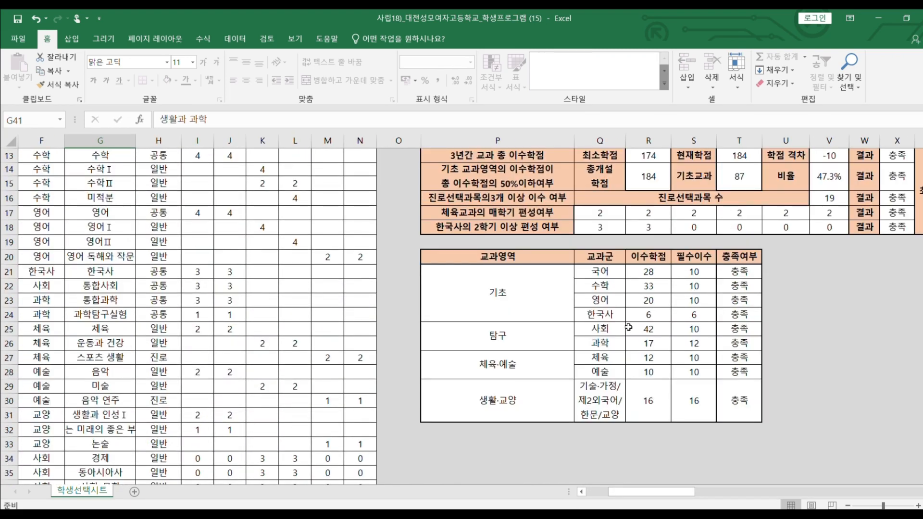
pyautogui.scroll(-1, 628, 327)
pyautogui.moveTo(619, 492); pyautogui.dragTo(589, 503)
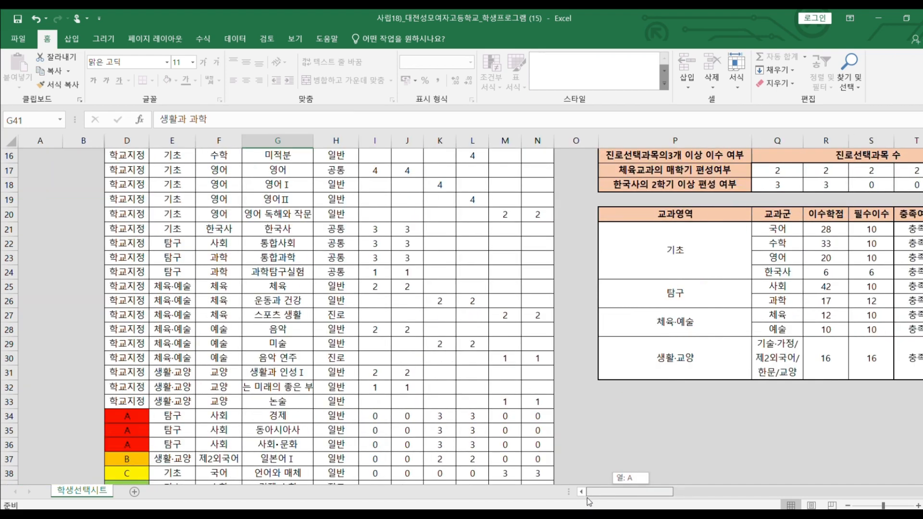
pyautogui.scroll(-3, 177, 340)
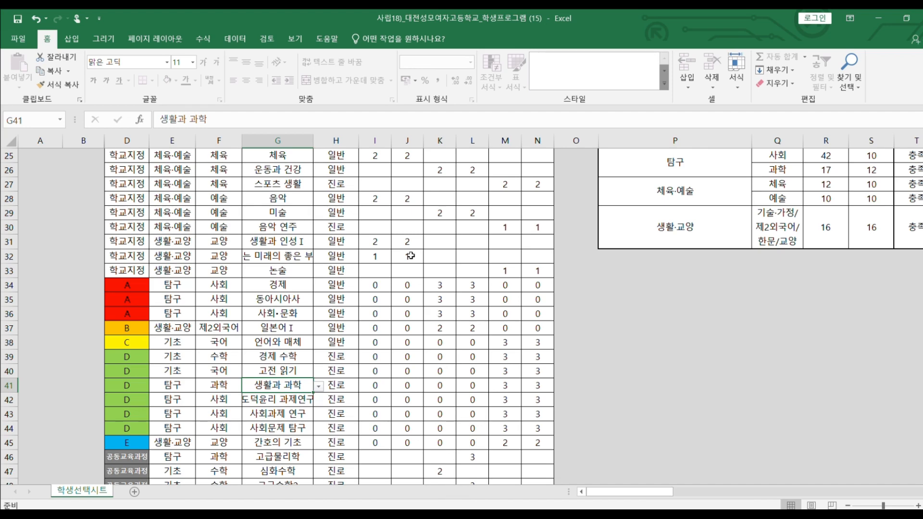
# - Switch to the browser and return to the Daejeon education office page listing high schools by district
pyautogui.click(365, 515)
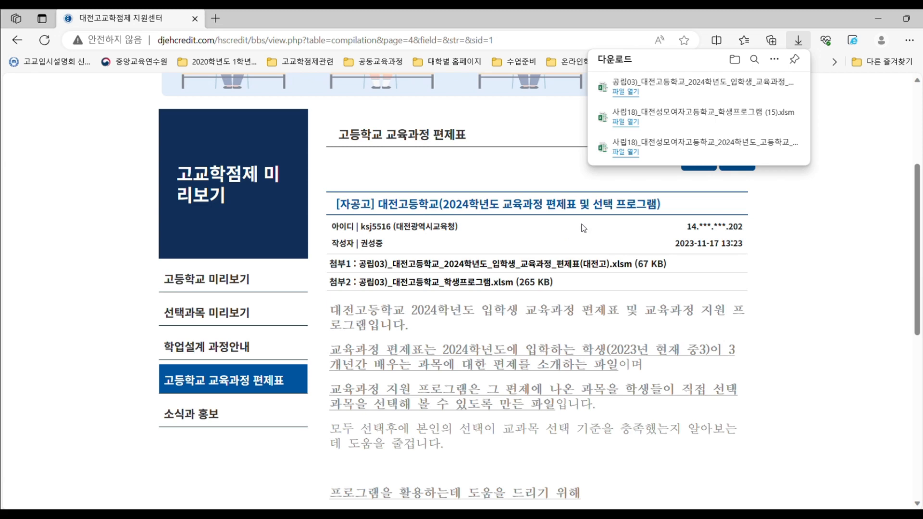
pyautogui.click(17, 40)
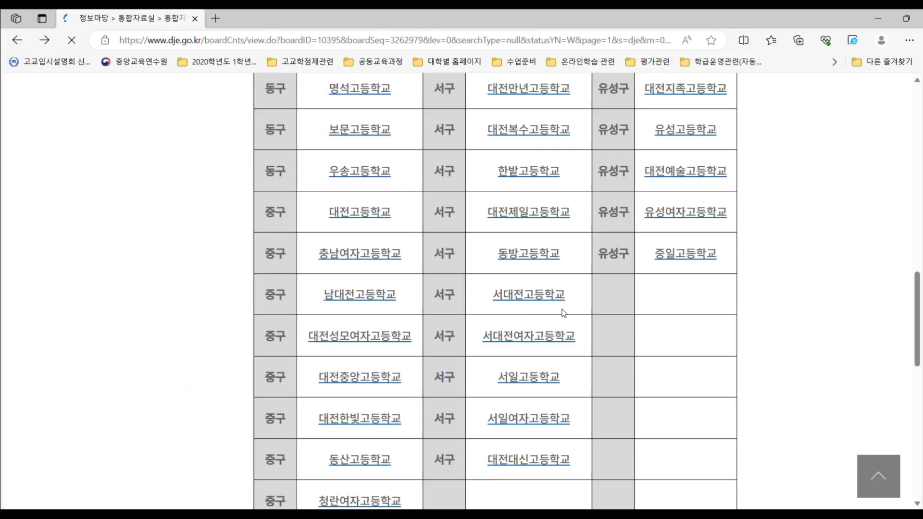
pyautogui.scroll(-3, 450, 290)
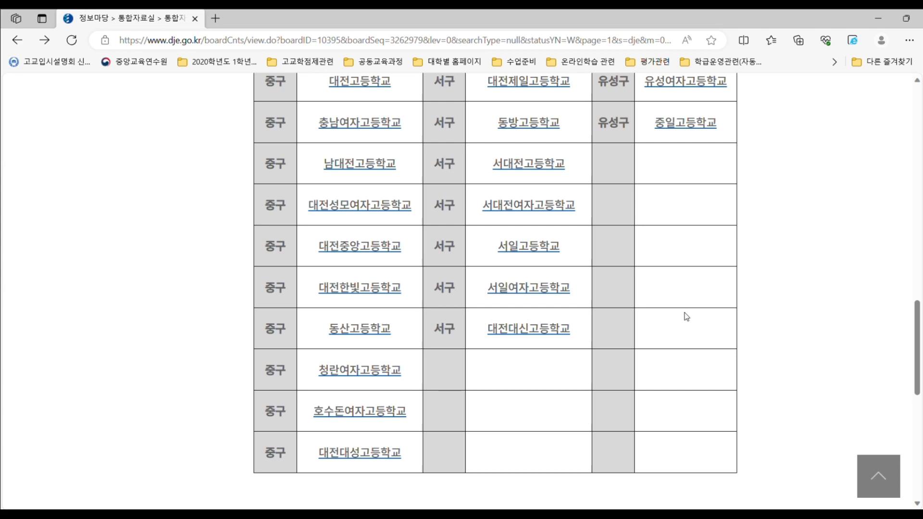
# - Open the 대전고등학교 post from the high school list and open its attached 2024학년도 입학생 교육과정 편제표 file
pyautogui.scroll(3, 749, 294)
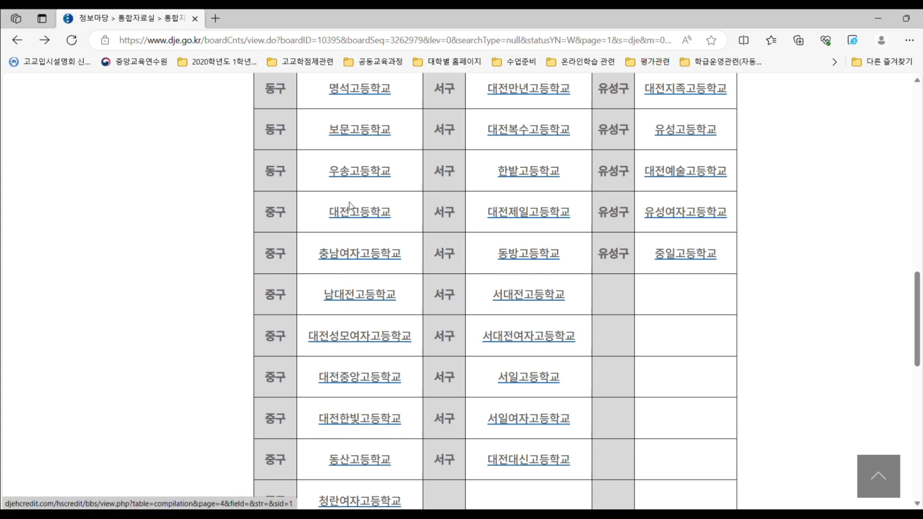
pyautogui.click(353, 216)
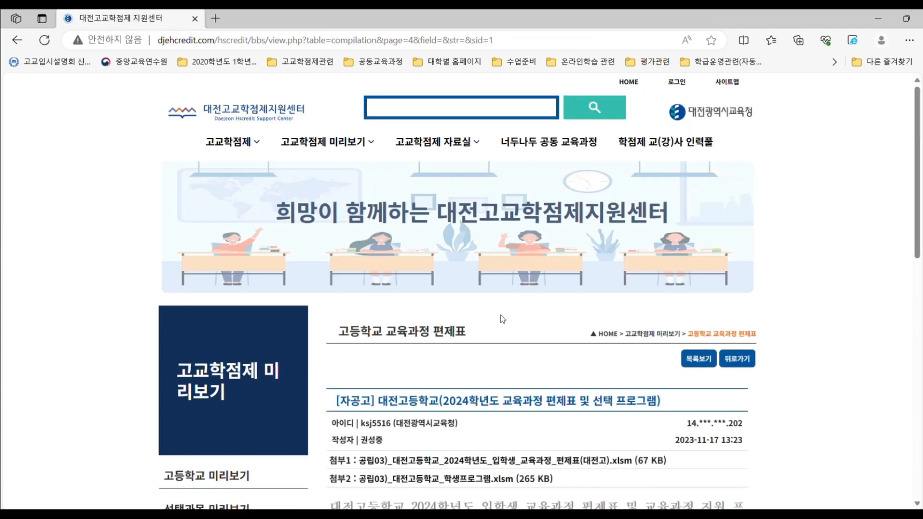
pyautogui.scroll(-3, 501, 315)
pyautogui.click(533, 329)
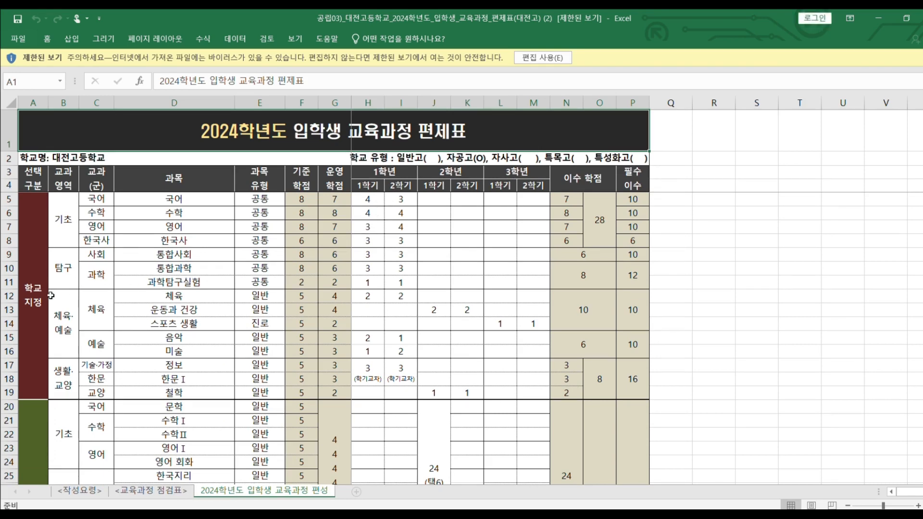
# - Examine the school-designated and second-year elective subjects and their semester credits in the 대전고등학교 curriculum table
pyautogui.scroll(-3, 78, 361)
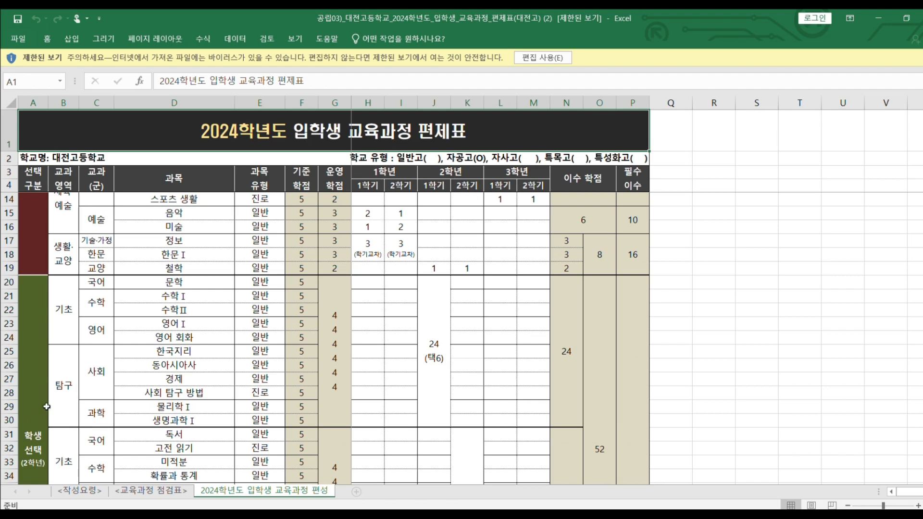
pyautogui.scroll(3, 208, 347)
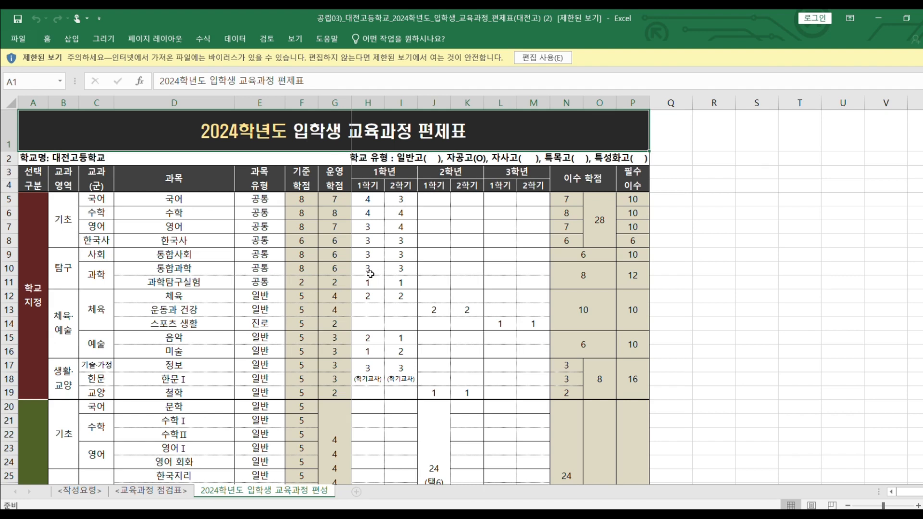
pyautogui.scroll(-2, 368, 276)
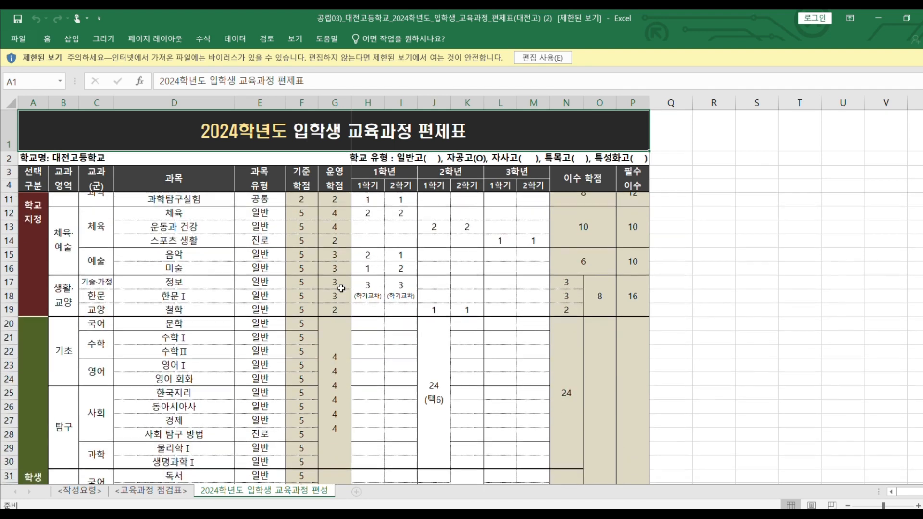
pyautogui.scroll(-2, 435, 368)
pyautogui.scroll(-1, 442, 365)
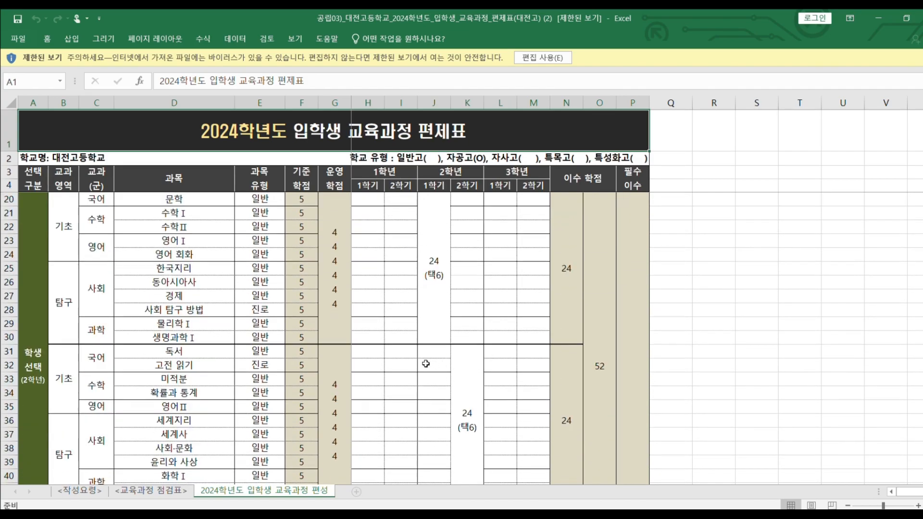
pyautogui.scroll(3, 507, 462)
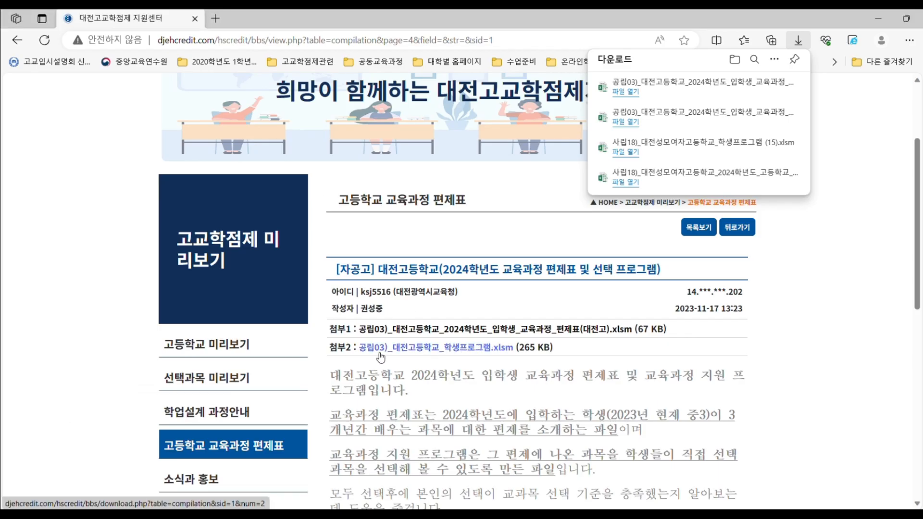
# - Switch to the browser, download and open the attached 대전고등학교_학생프로그램.xlsm, and enable editing in the workbook
pyautogui.click(471, 353)
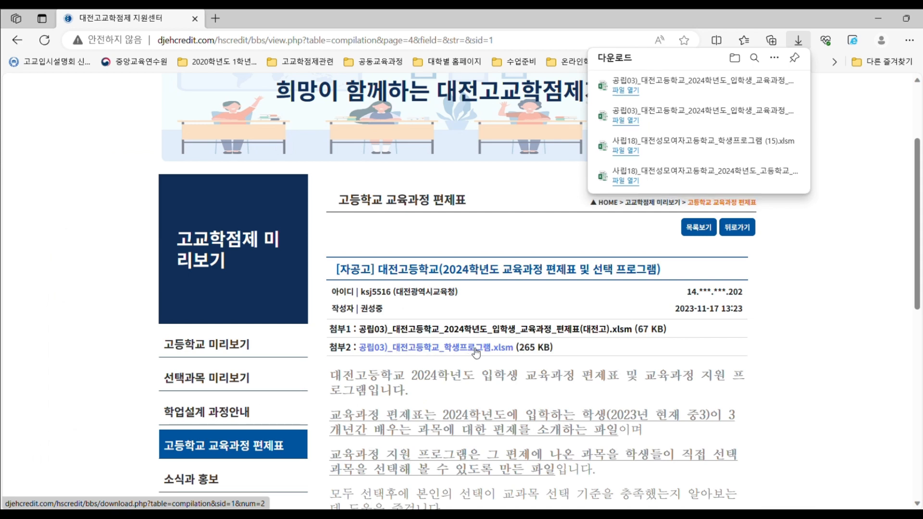
pyautogui.click(621, 91)
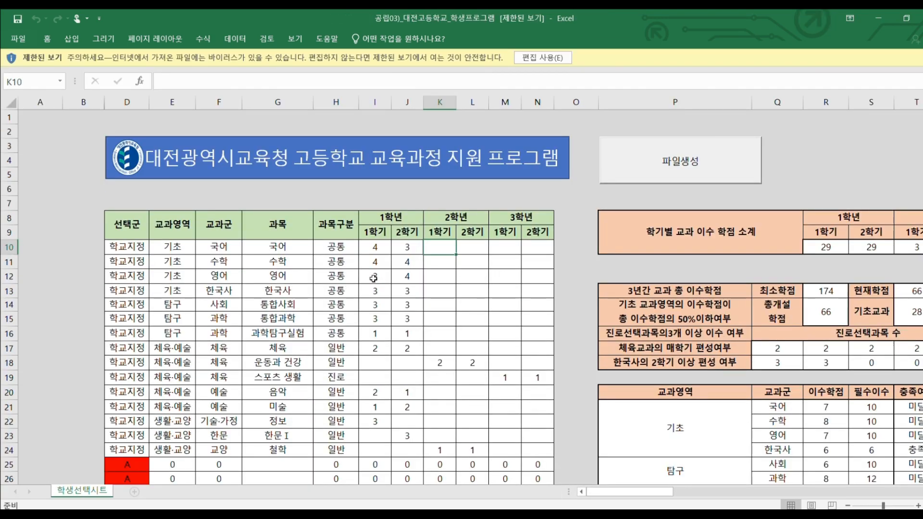
pyautogui.click(535, 58)
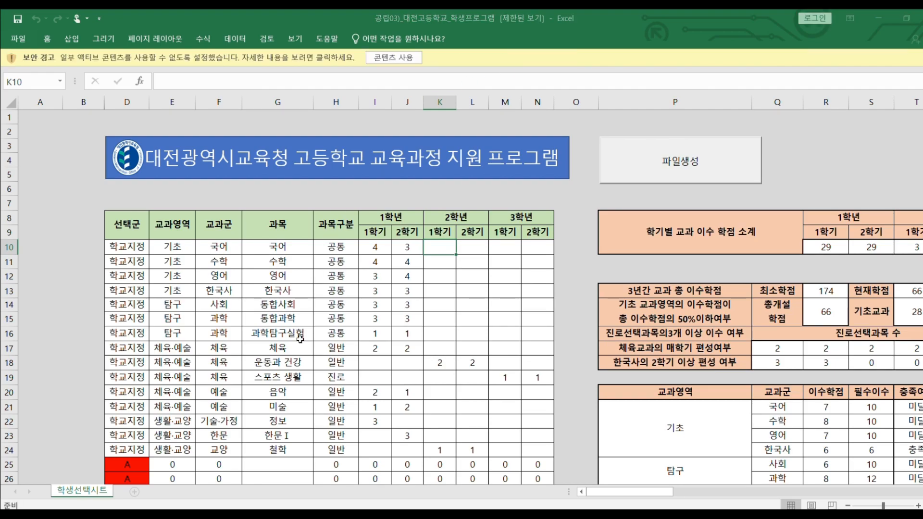
# - Look through the school-designated subjects and the elective groups A to G down to the 공동교육과정 rows
pyautogui.scroll(-4, 365, 316)
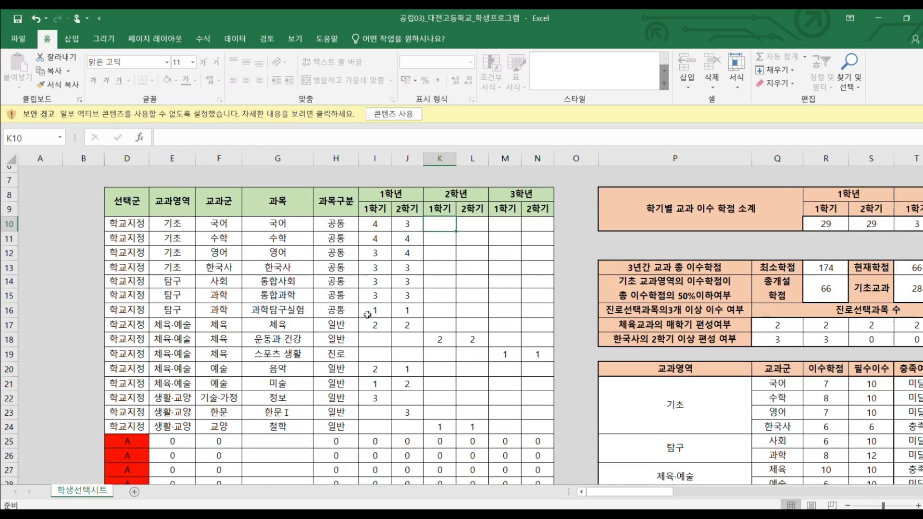
pyautogui.scroll(-1, 367, 315)
pyautogui.scroll(-1, 183, 314)
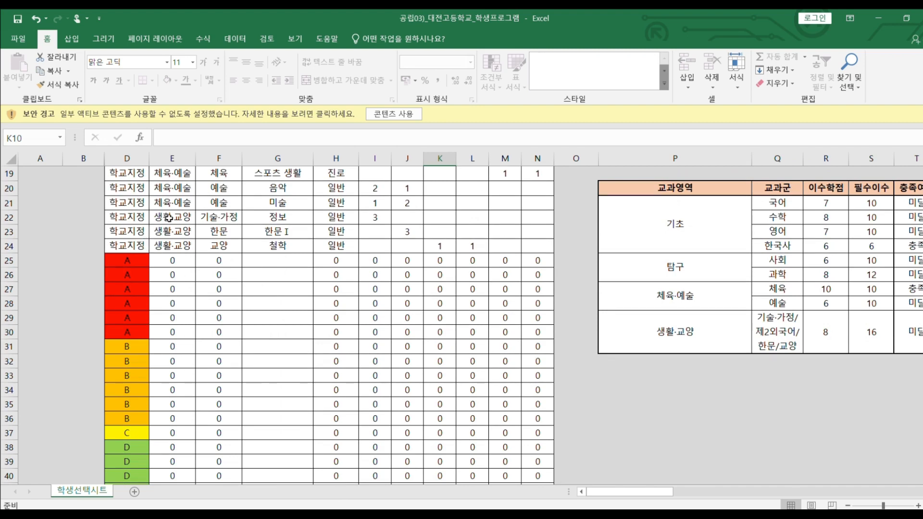
pyautogui.scroll(-2, 169, 221)
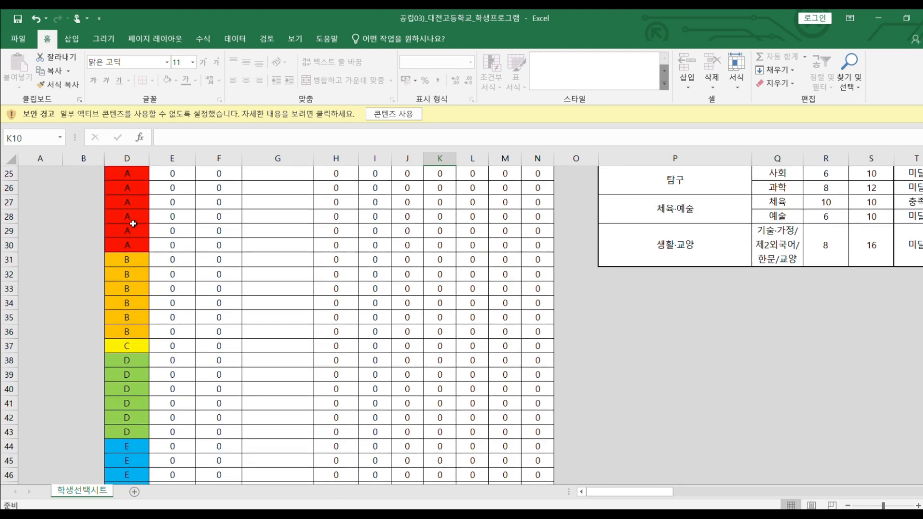
pyautogui.scroll(-2, 132, 224)
pyautogui.scroll(3, 124, 262)
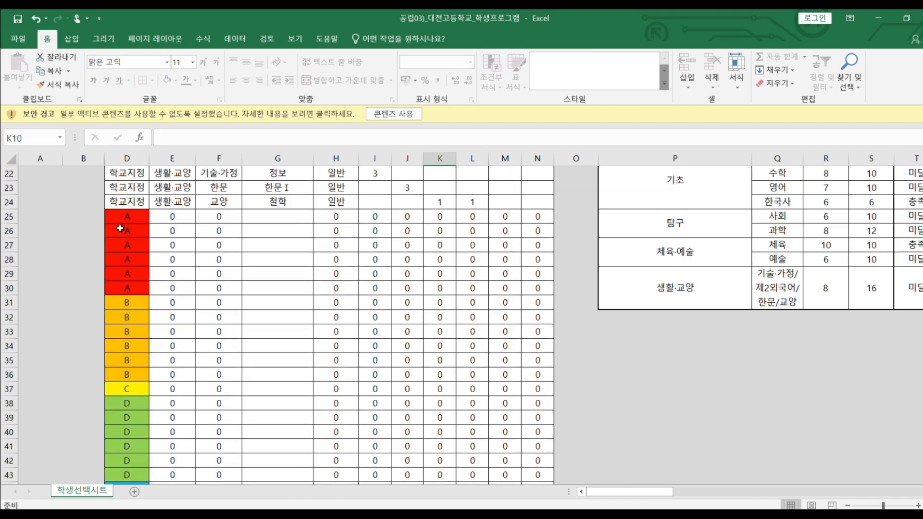
pyautogui.scroll(-4, 124, 267)
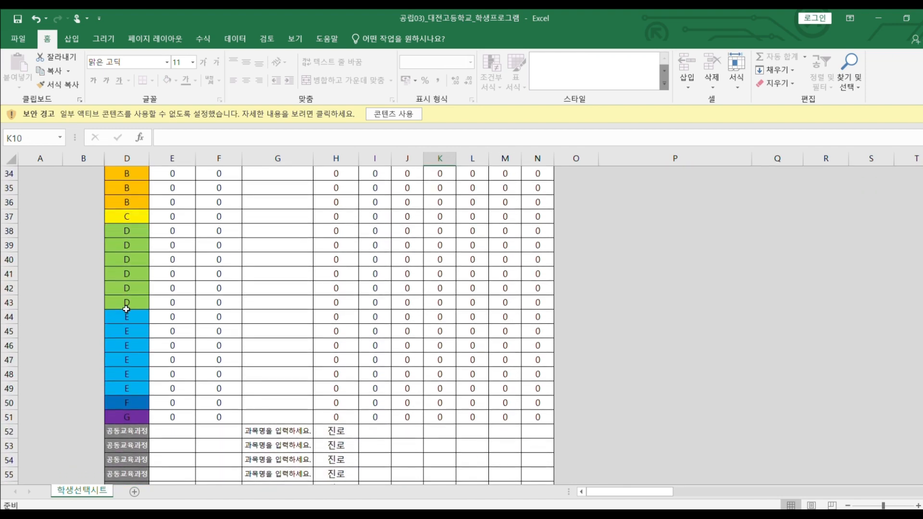
pyautogui.scroll(4, 126, 308)
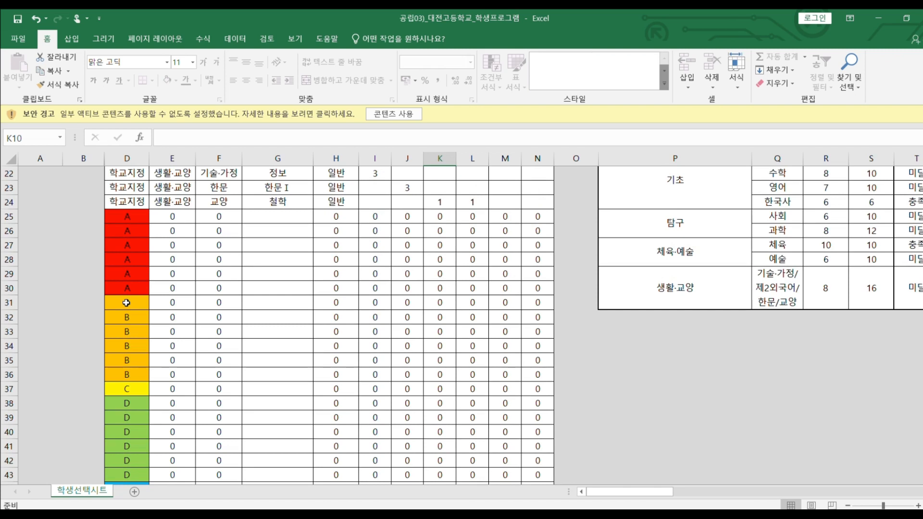
# - Choose 경제 as the first elective in group A
pyautogui.click(281, 216)
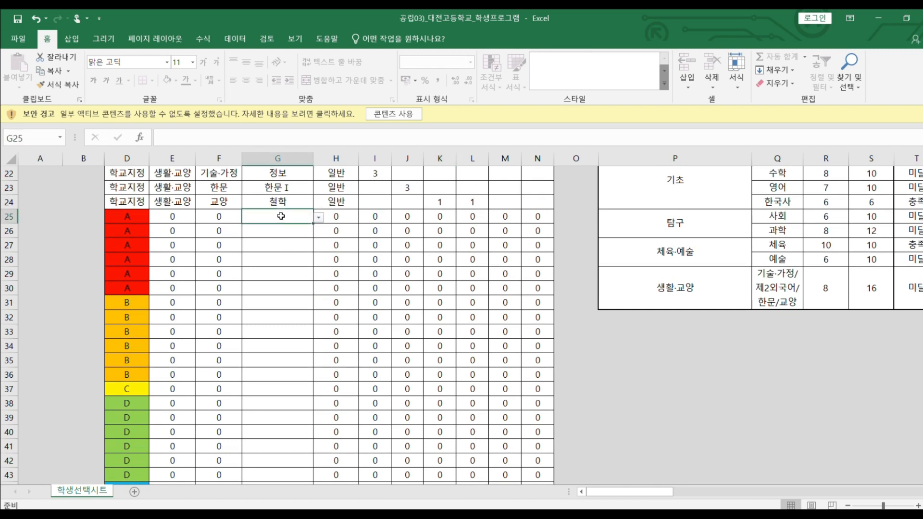
pyautogui.click(318, 217)
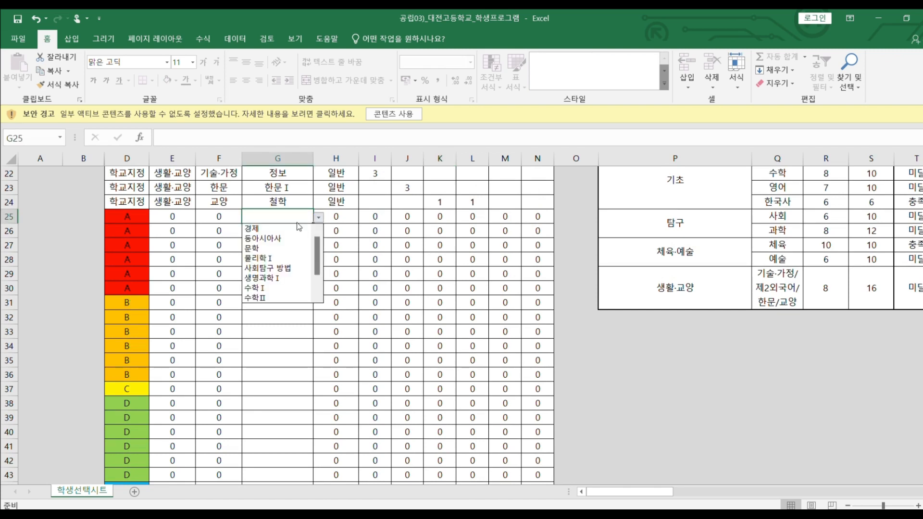
pyautogui.click(252, 228)
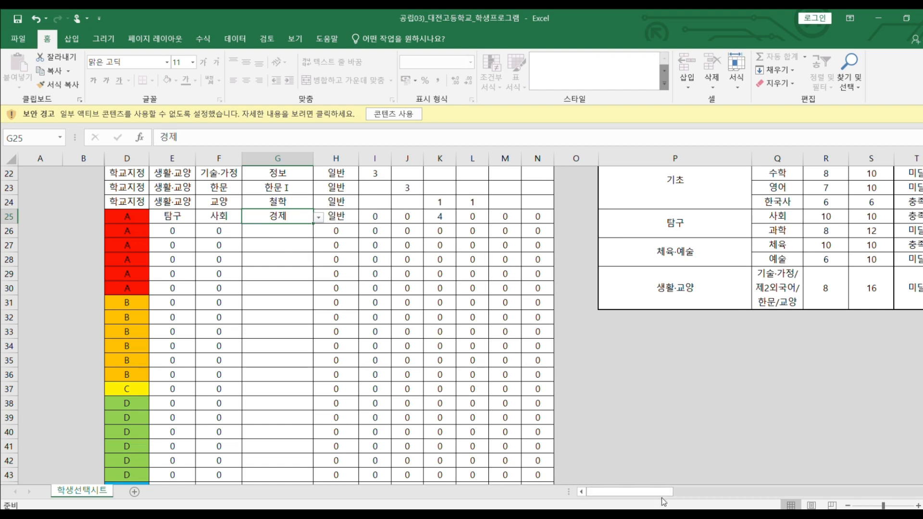
# - Check the credit requirement results and the subject group table, and switch back to the 대전고등학교 post in the browser
pyautogui.moveTo(646, 493); pyautogui.dragTo(675, 492)
pyautogui.scroll(1, 615, 373)
pyautogui.scroll(7, 615, 372)
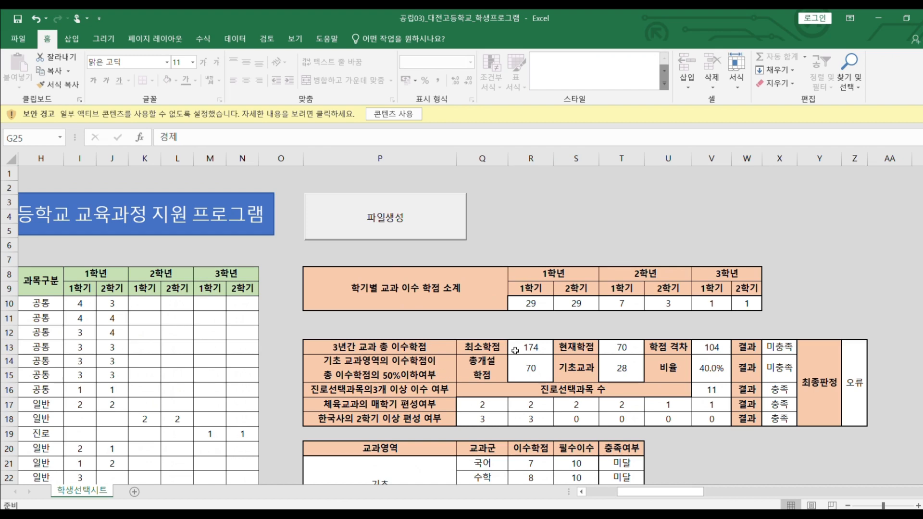
pyautogui.scroll(-4, 500, 356)
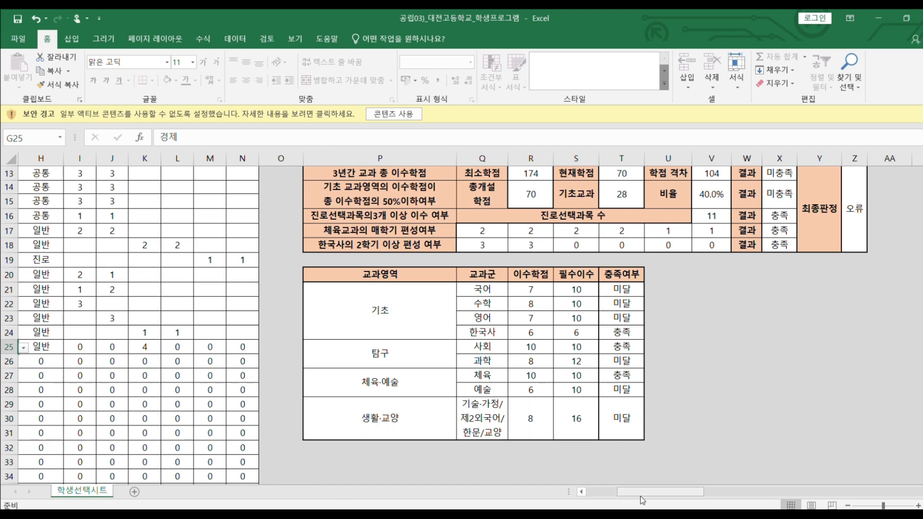
pyautogui.moveTo(639, 493); pyautogui.dragTo(609, 493)
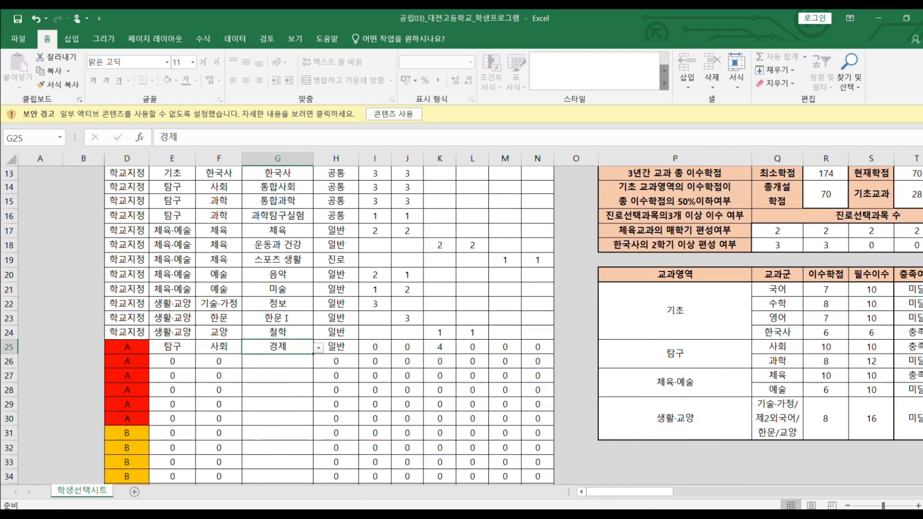
pyautogui.hotkey('alt', 'Tab')
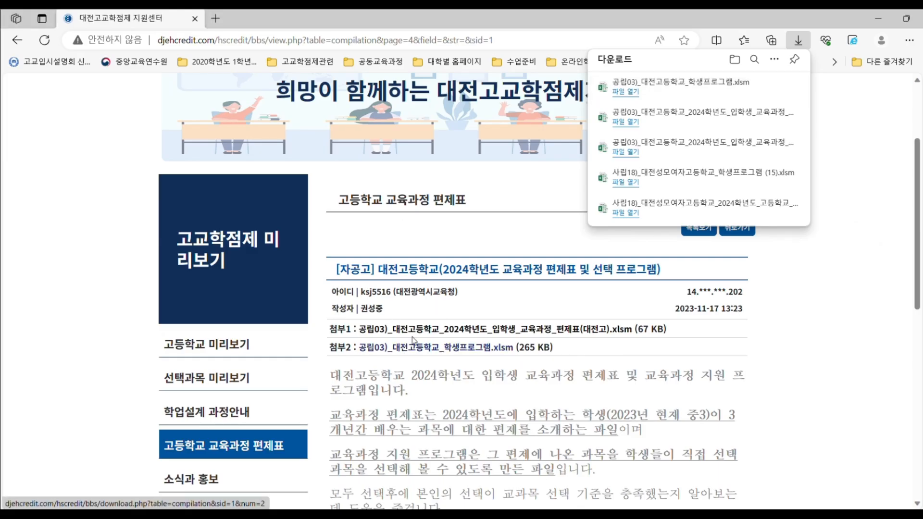